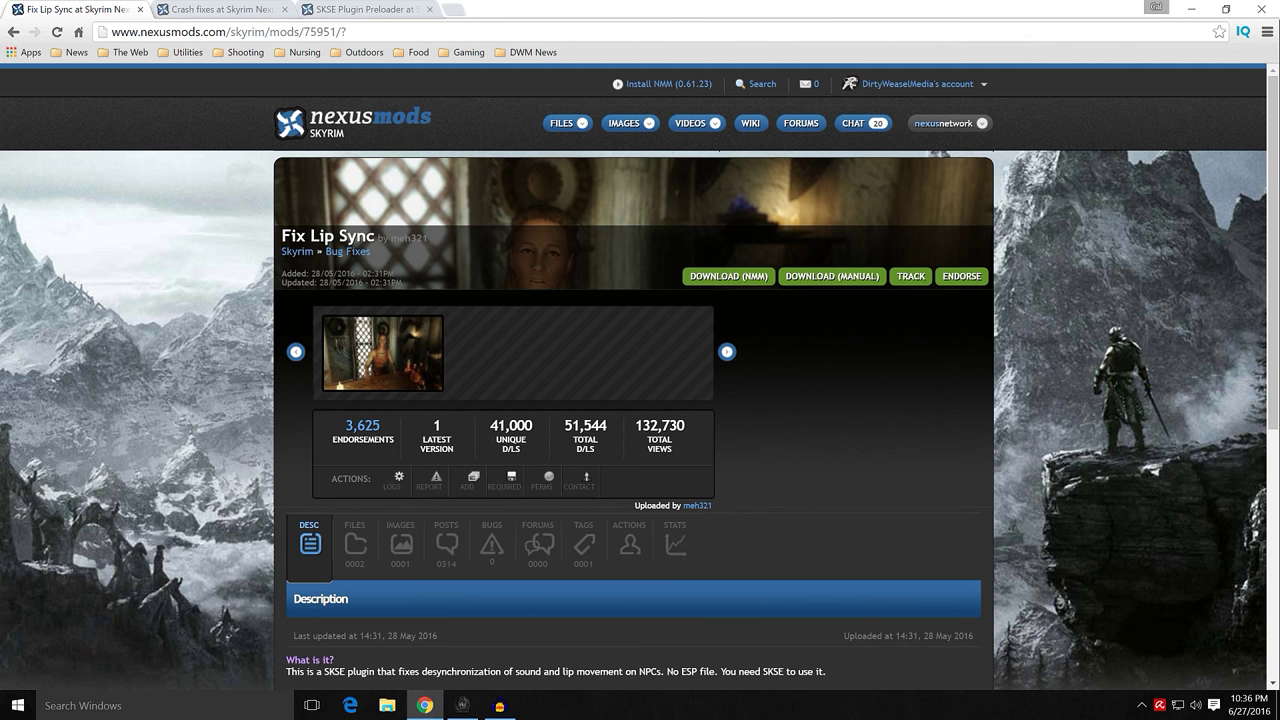
- Review the Fix Lip Sync mod's description and open the mod's list of downloadable files
scroll(245, 360, down, 2)
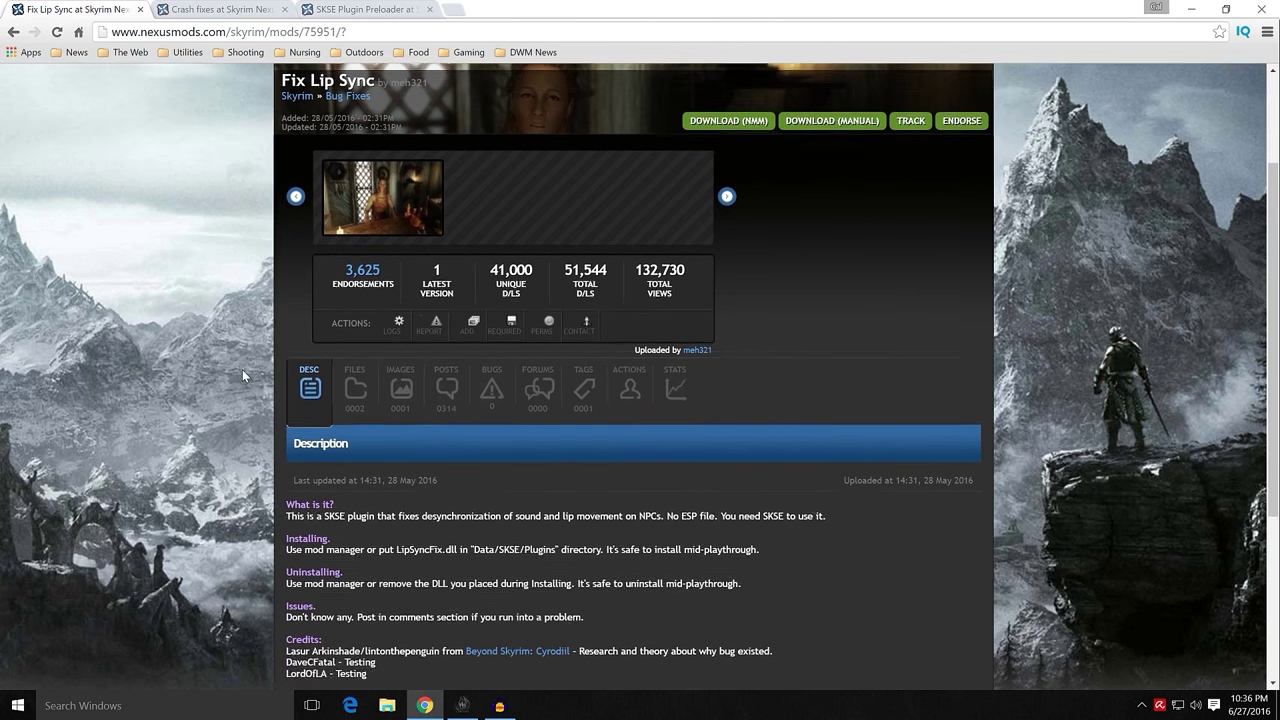
scroll(242, 370, down, 2)
scroll(242, 371, up, 3)
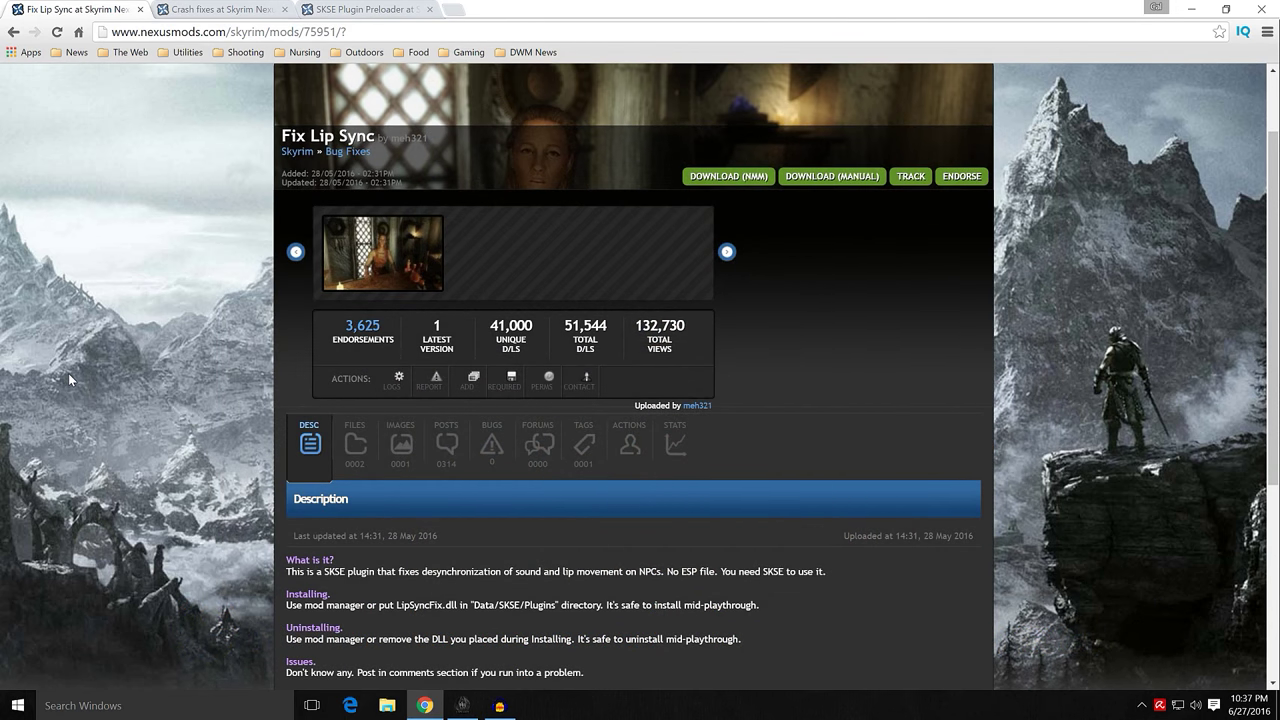
scroll(70, 381, down, 2)
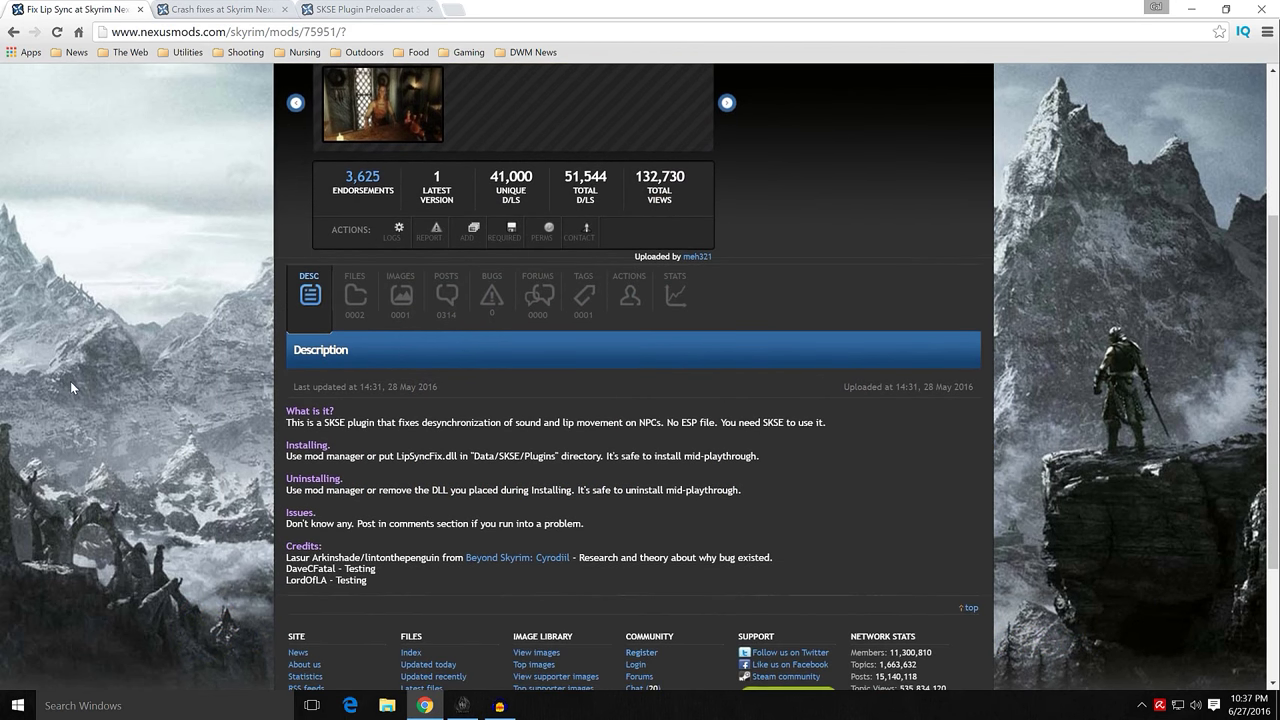
click(361, 318)
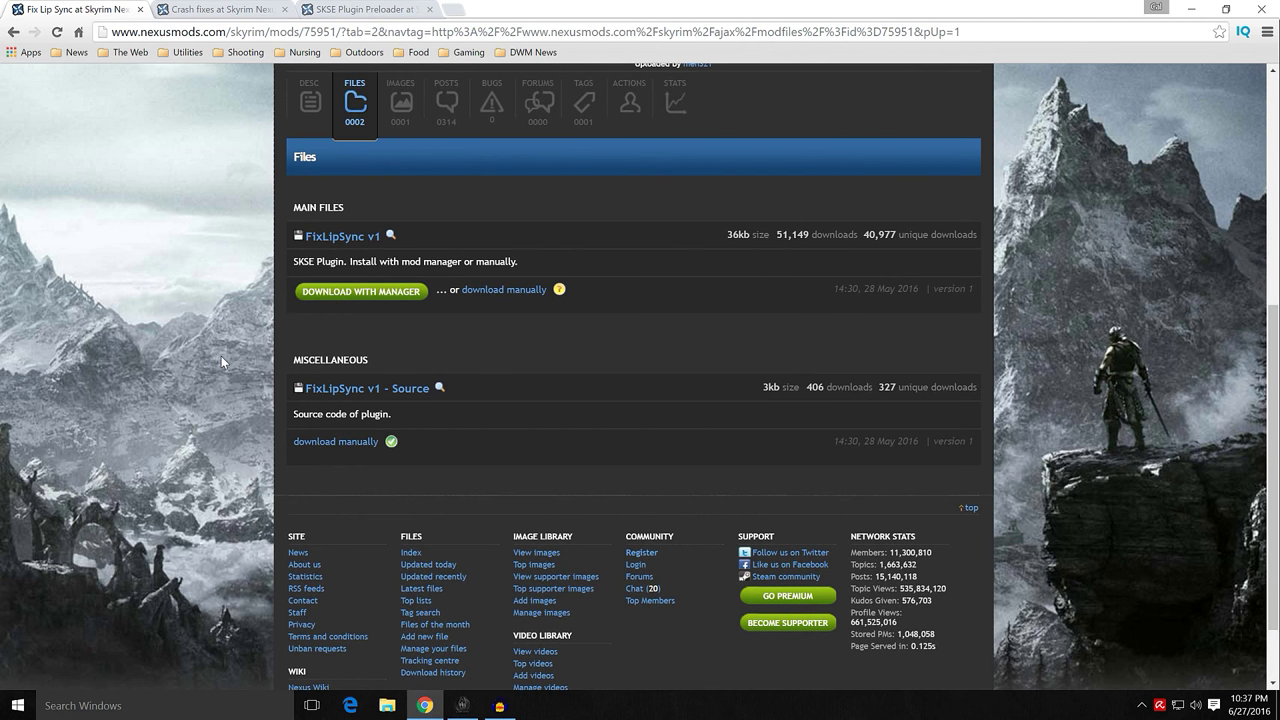
- Switch to Mod Organizer, install FixLipSync v1-75951-1.zip manually as Fix Lip Sync with its SKSE folder, and enable the mod
click(462, 705)
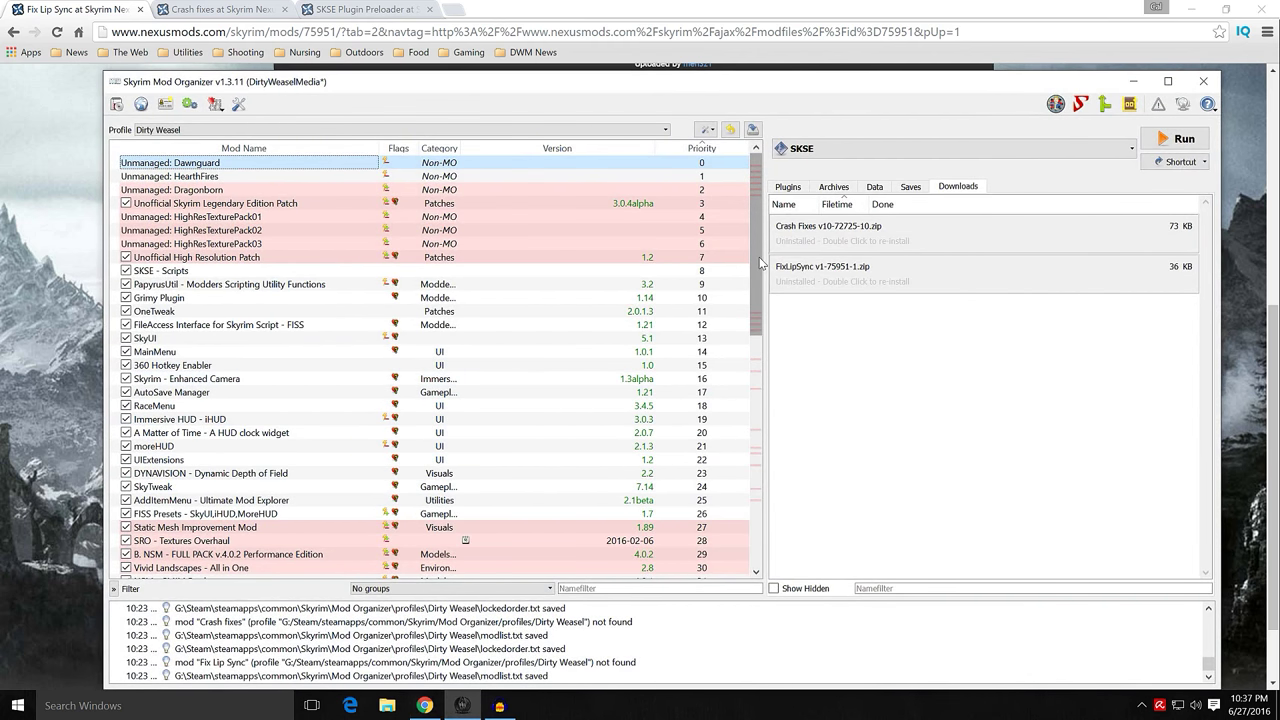
drag(762, 275, 776, 548)
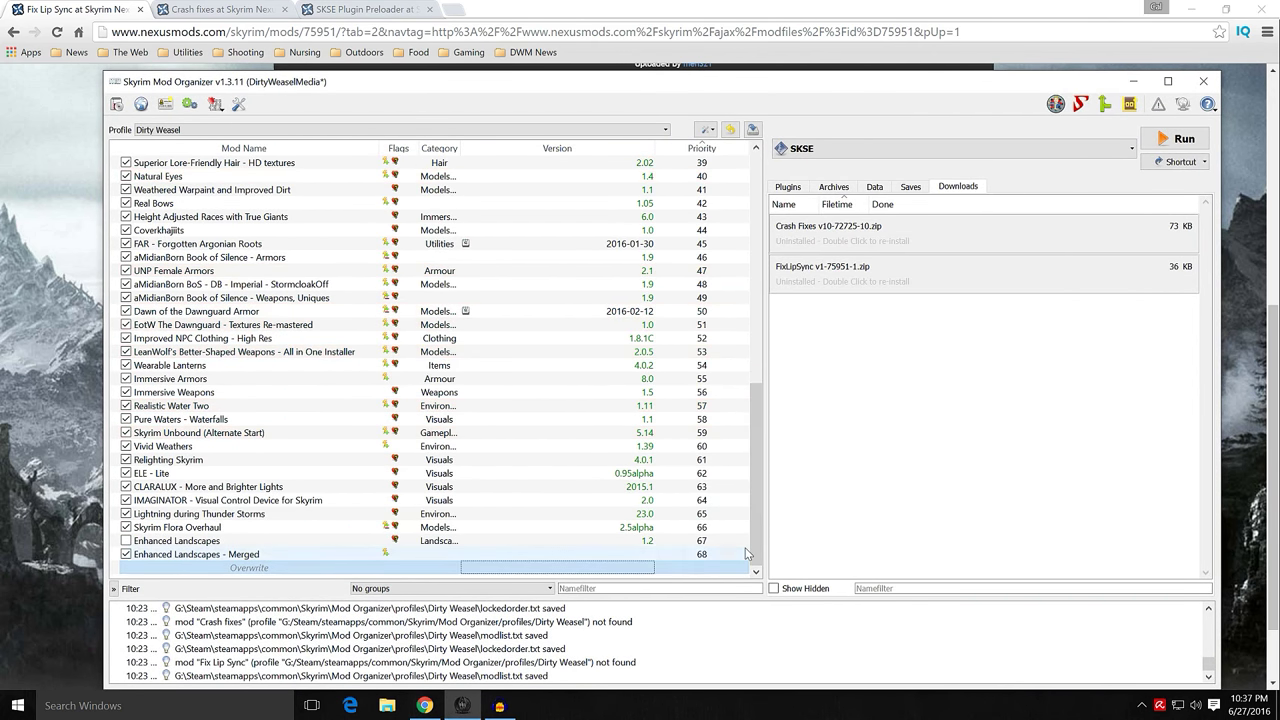
double_click(814, 284)
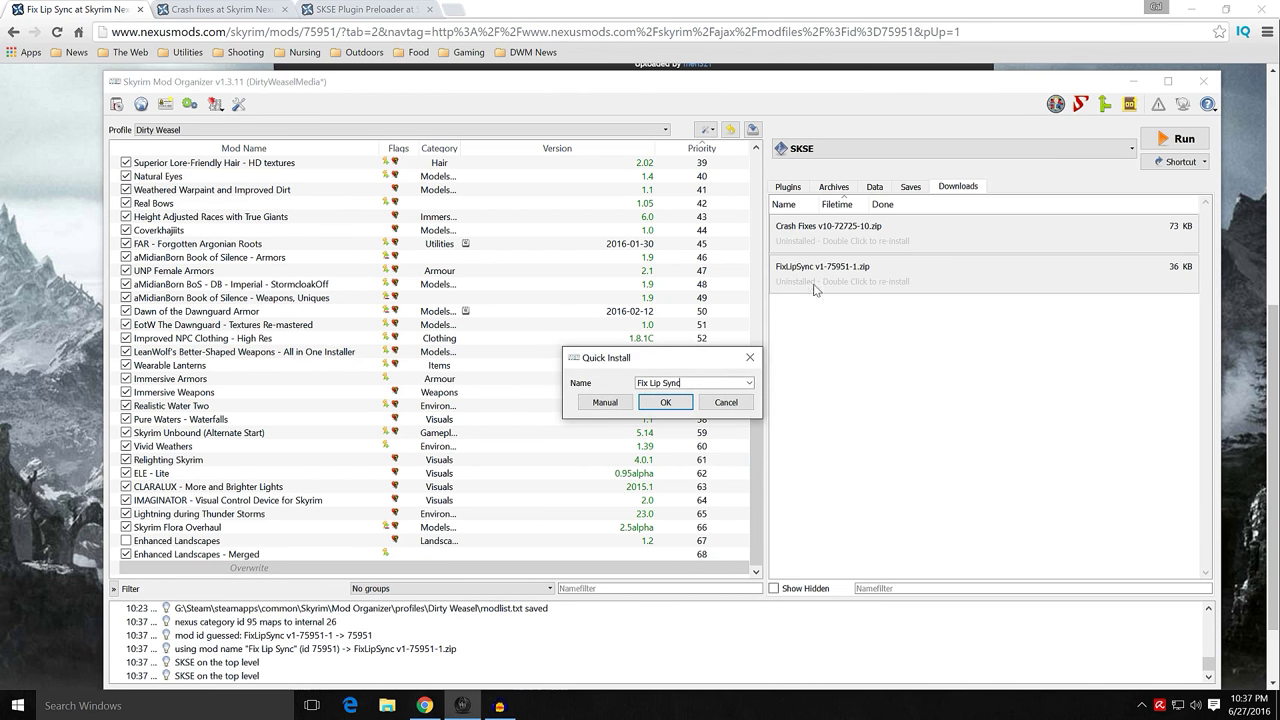
click(628, 404)
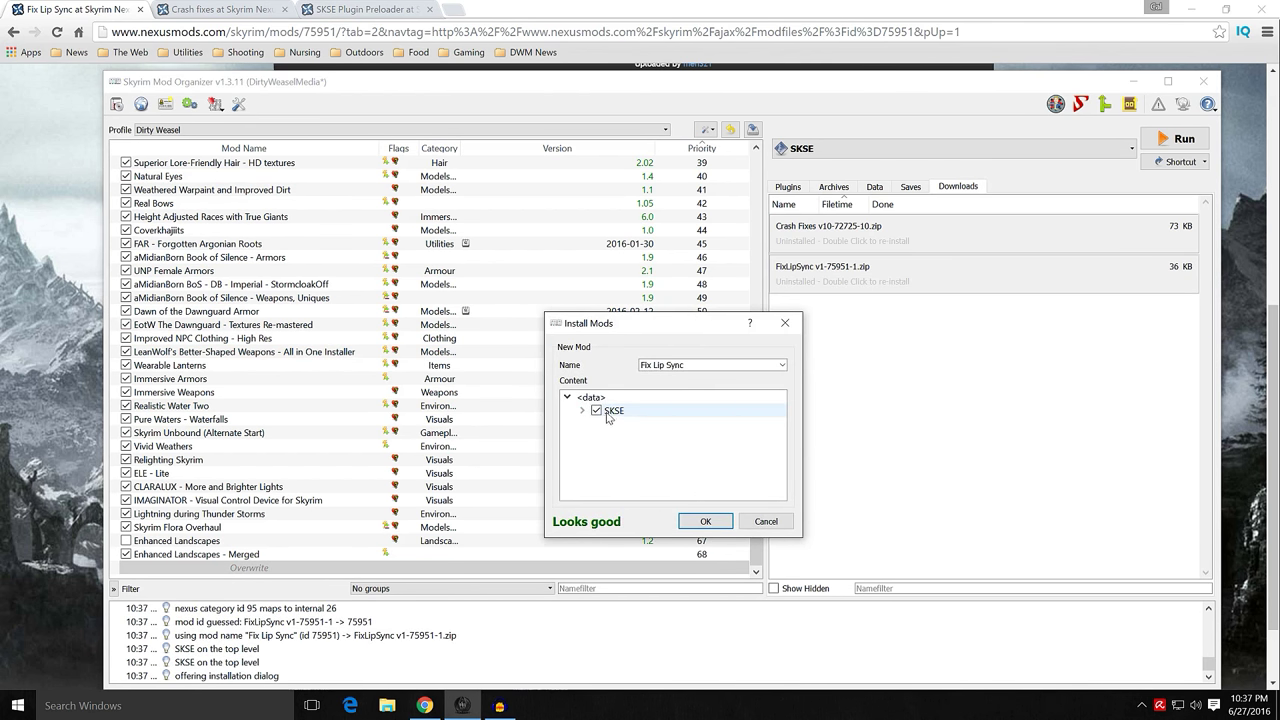
click(582, 411)
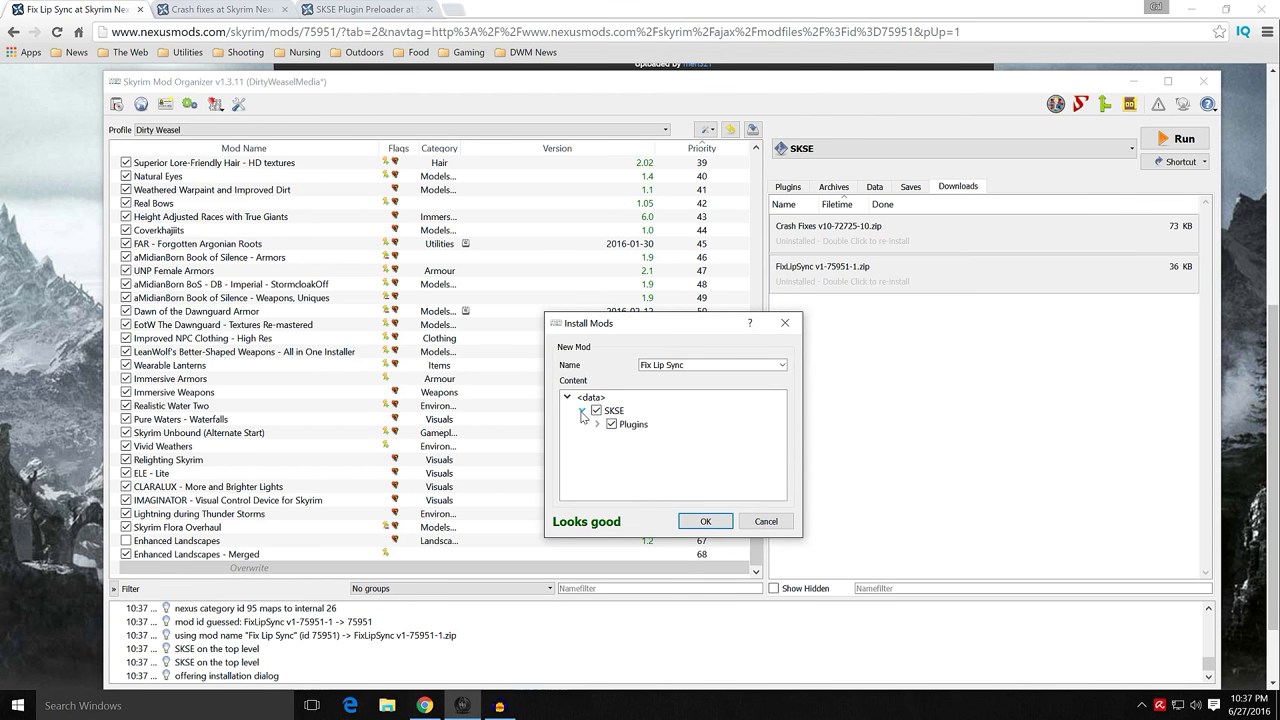
click(709, 524)
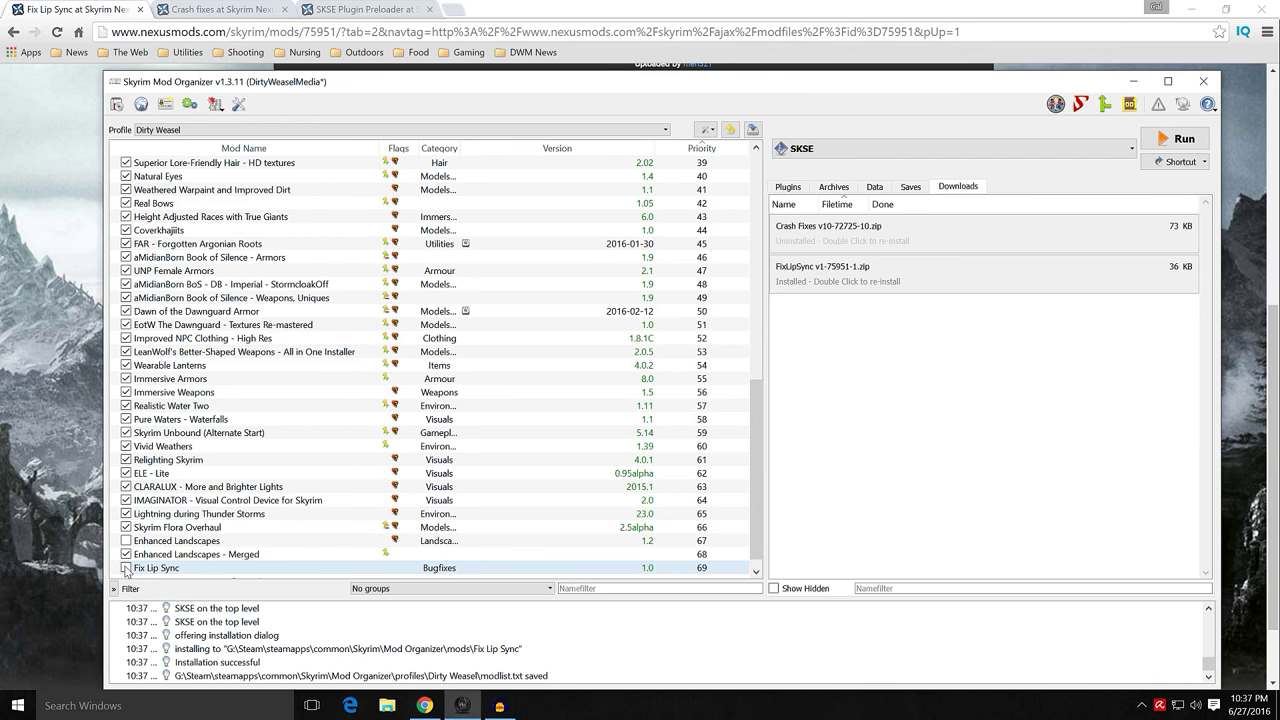
click(125, 568)
- Move Fix Lip Sync up the mod order to priority 14, directly below SkyUI and above MainMenu
drag(230, 570, 256, 168)
scroll(257, 300, up, 8)
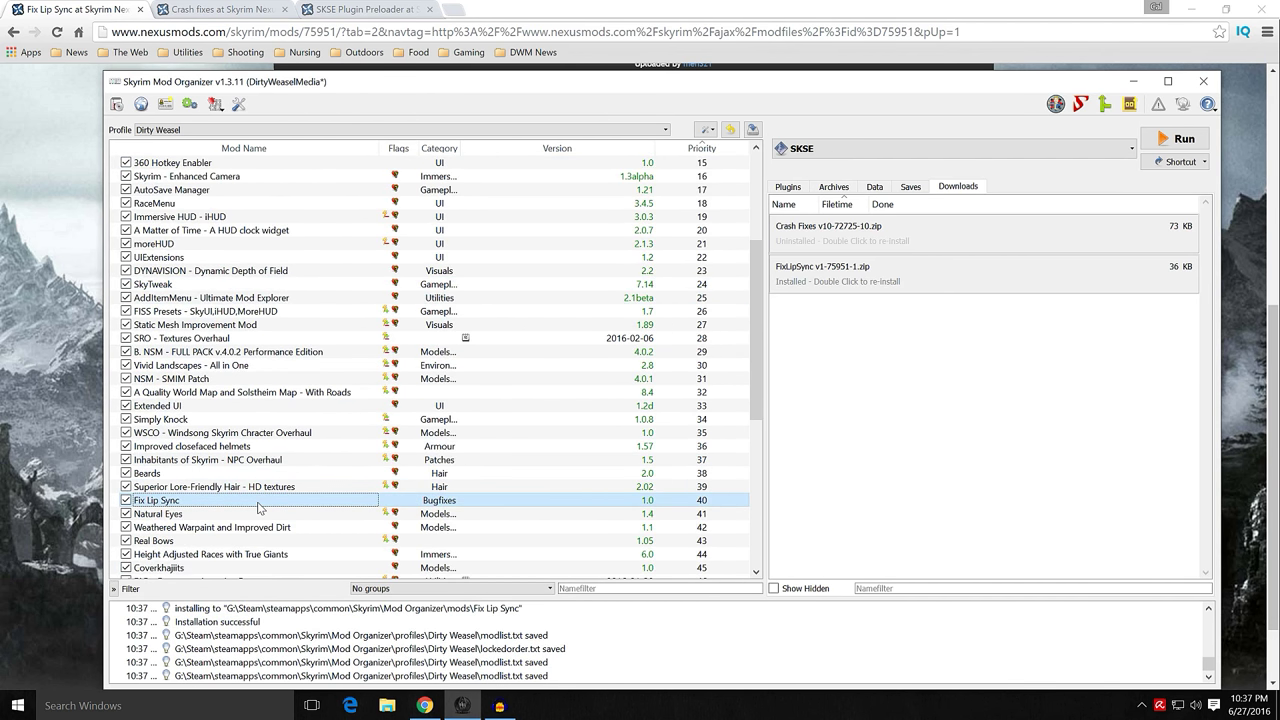
drag(258, 507, 257, 212)
scroll(256, 273, up, 4)
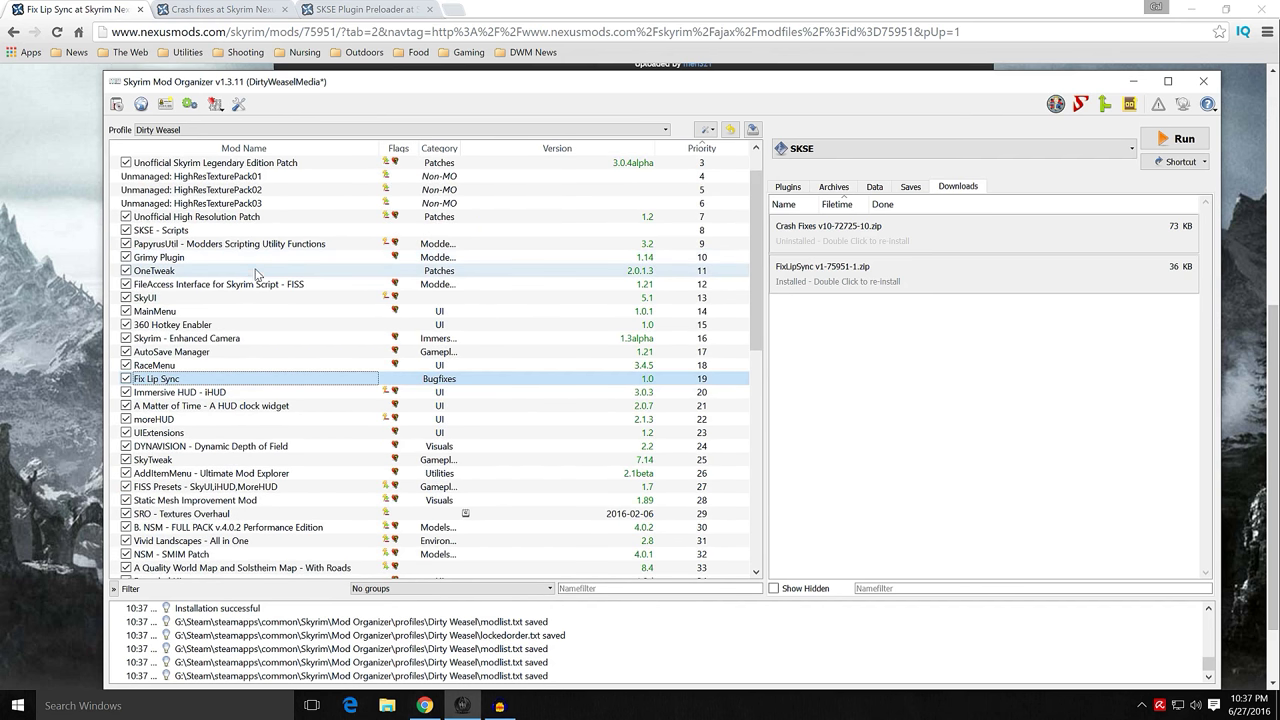
drag(236, 382, 255, 306)
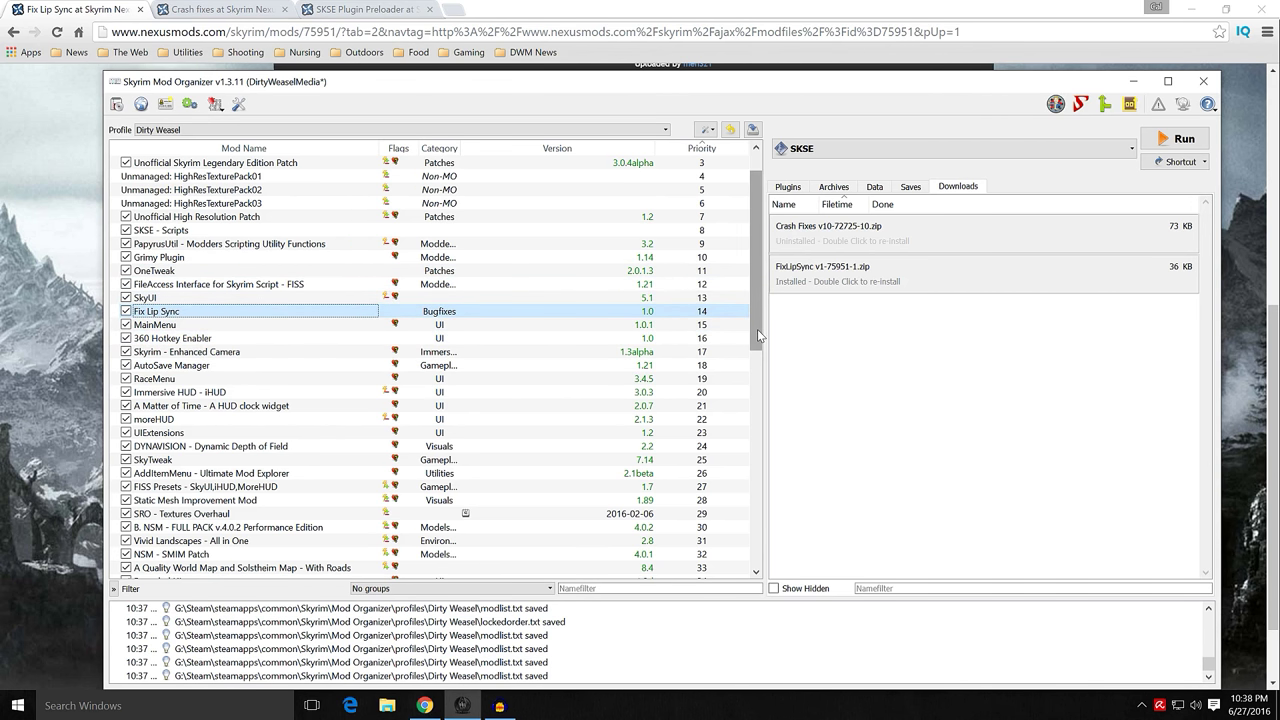
scroll(757, 329, down, 5)
scroll(757, 329, up, 6)
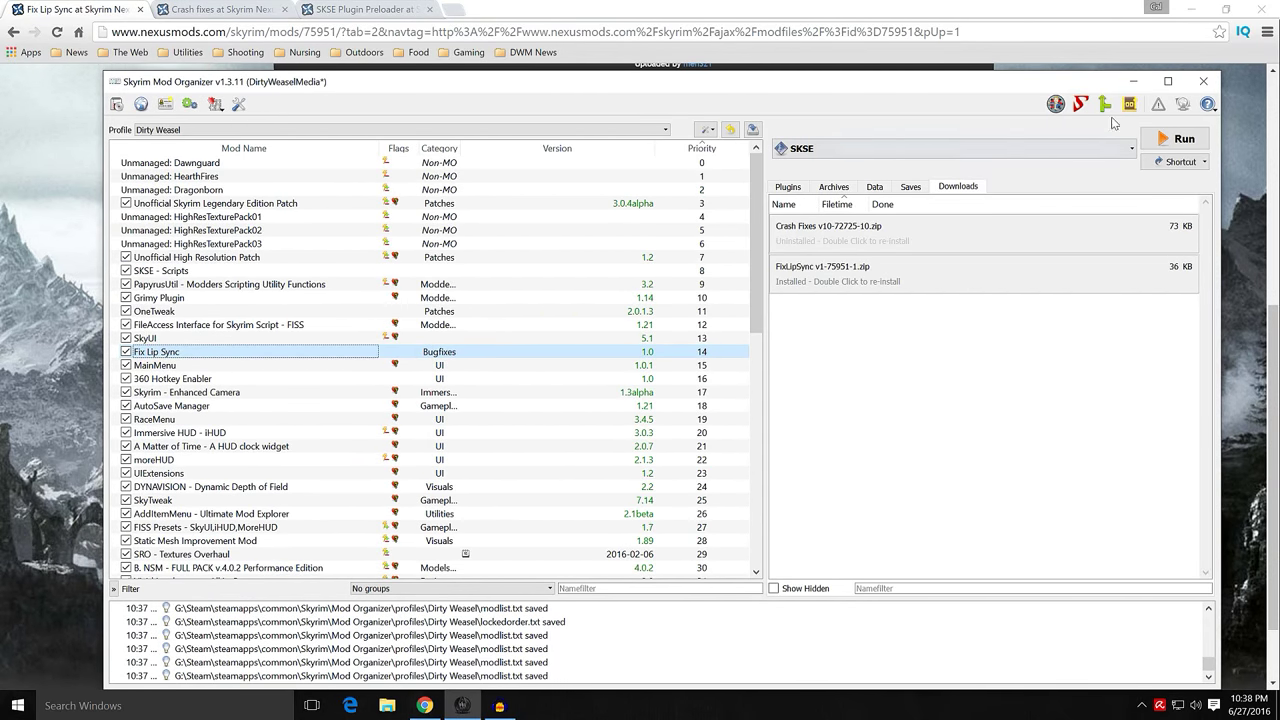
- Examine the memory settings in the SKSE/skse.ini file of the SKSE - Scripts mod, and close the mod's information window
click(1133, 81)
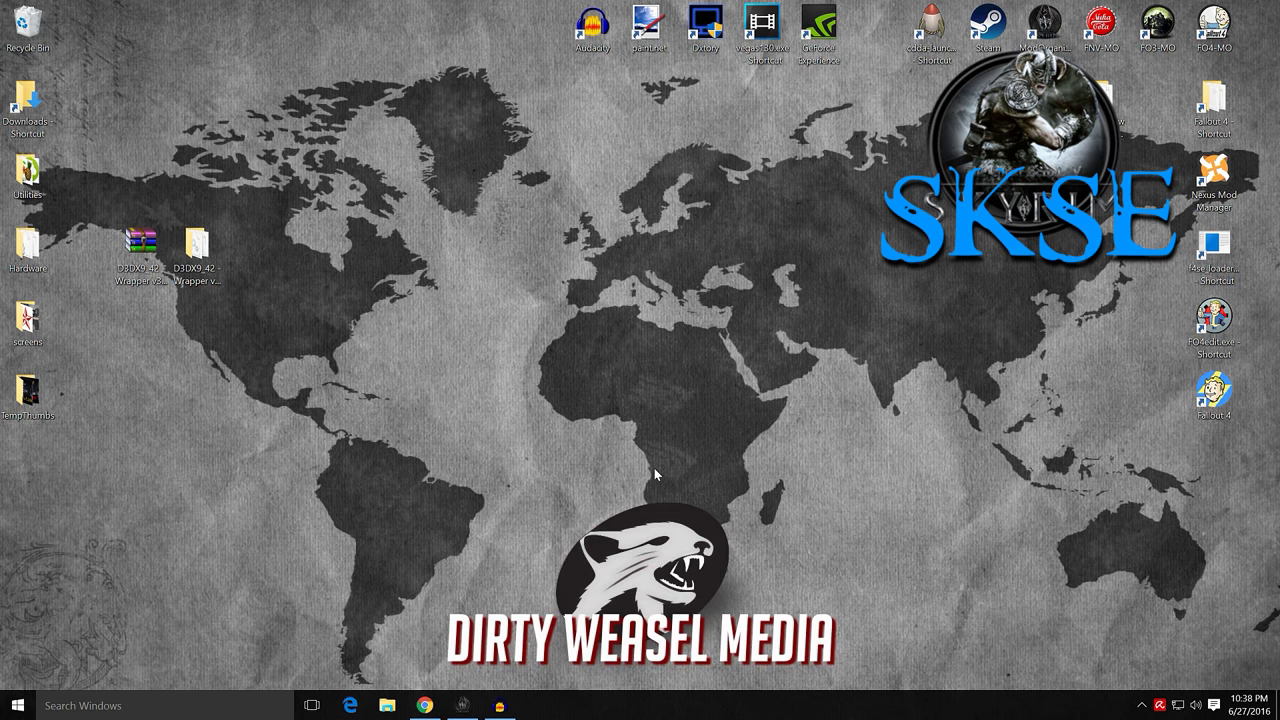
click(464, 708)
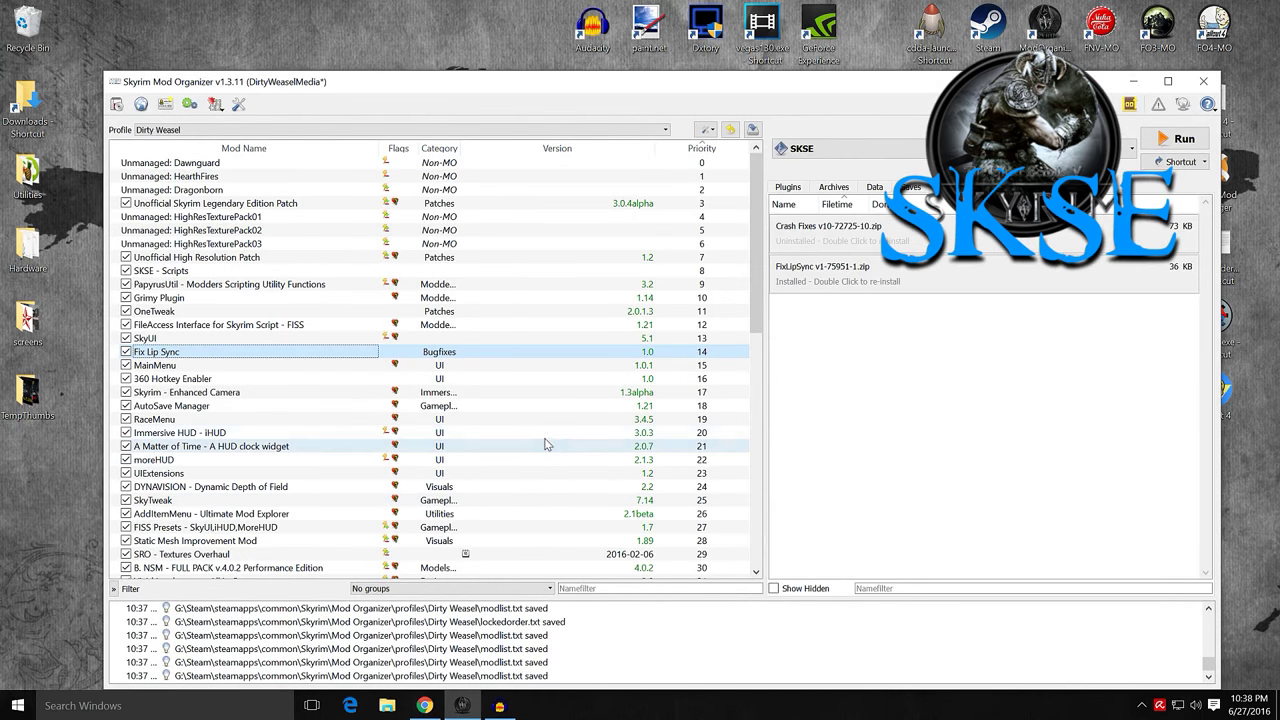
double_click(158, 273)
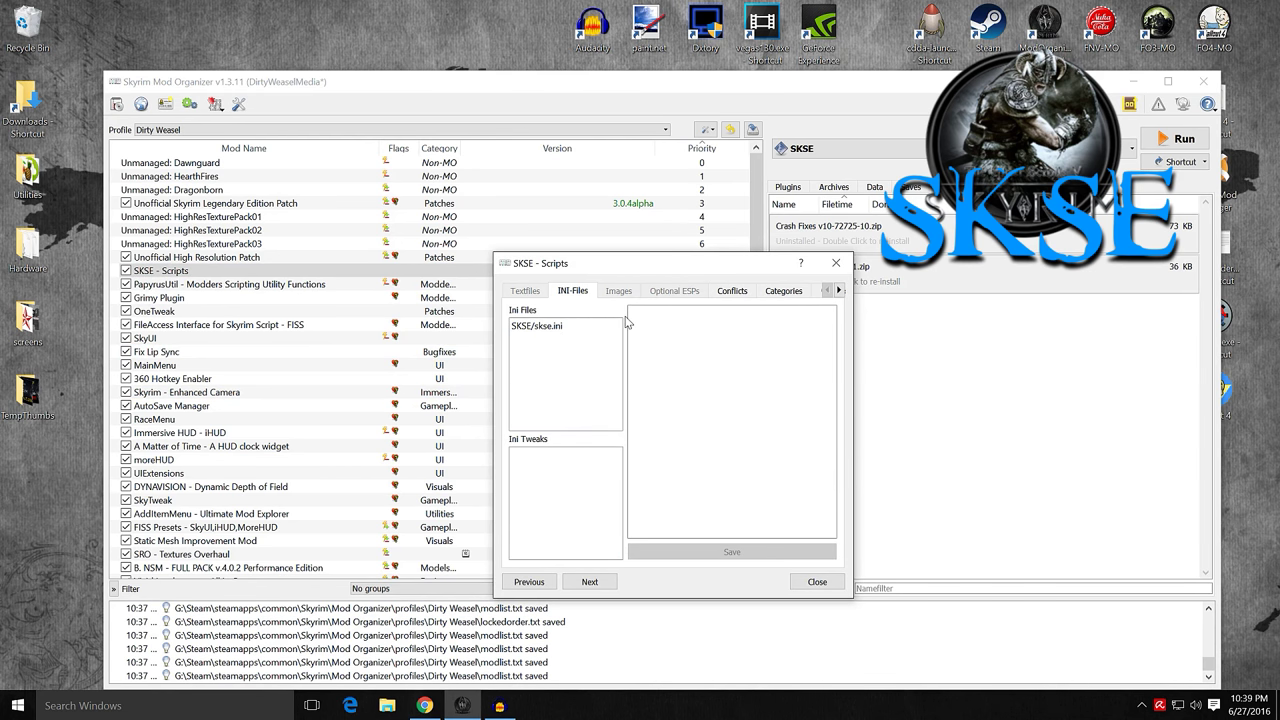
click(558, 328)
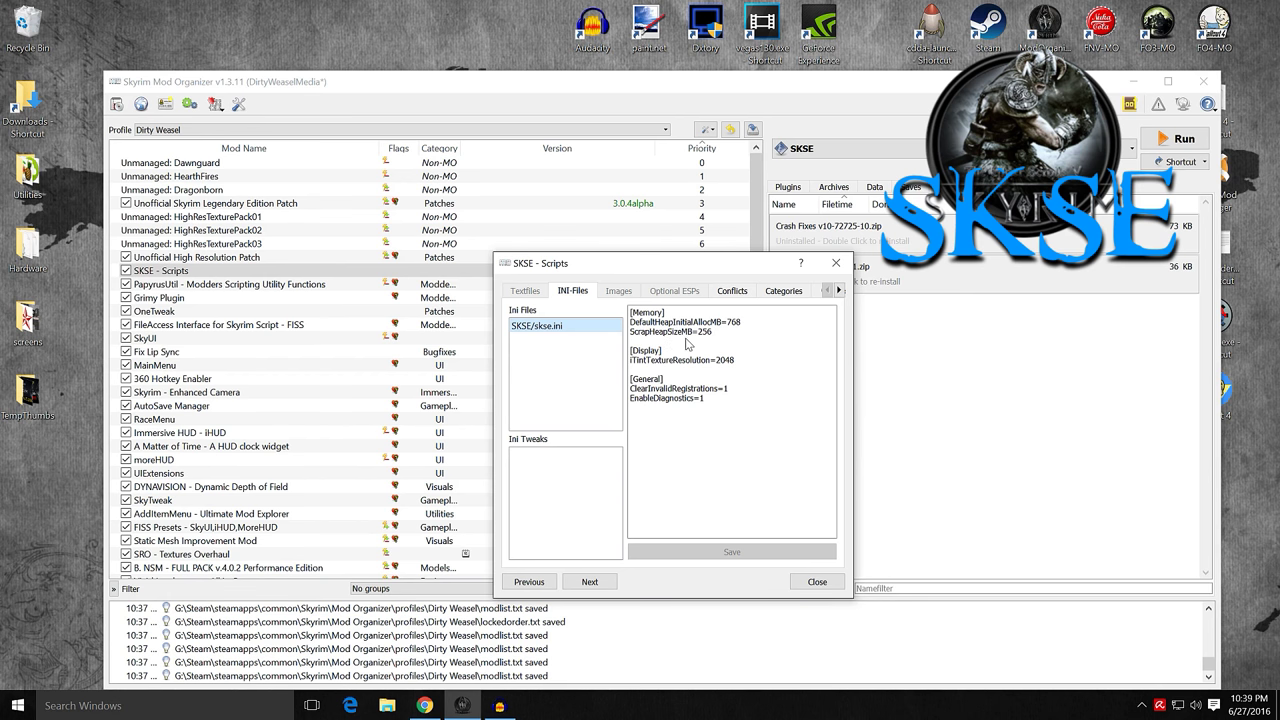
drag(716, 344, 630, 310)
click(731, 354)
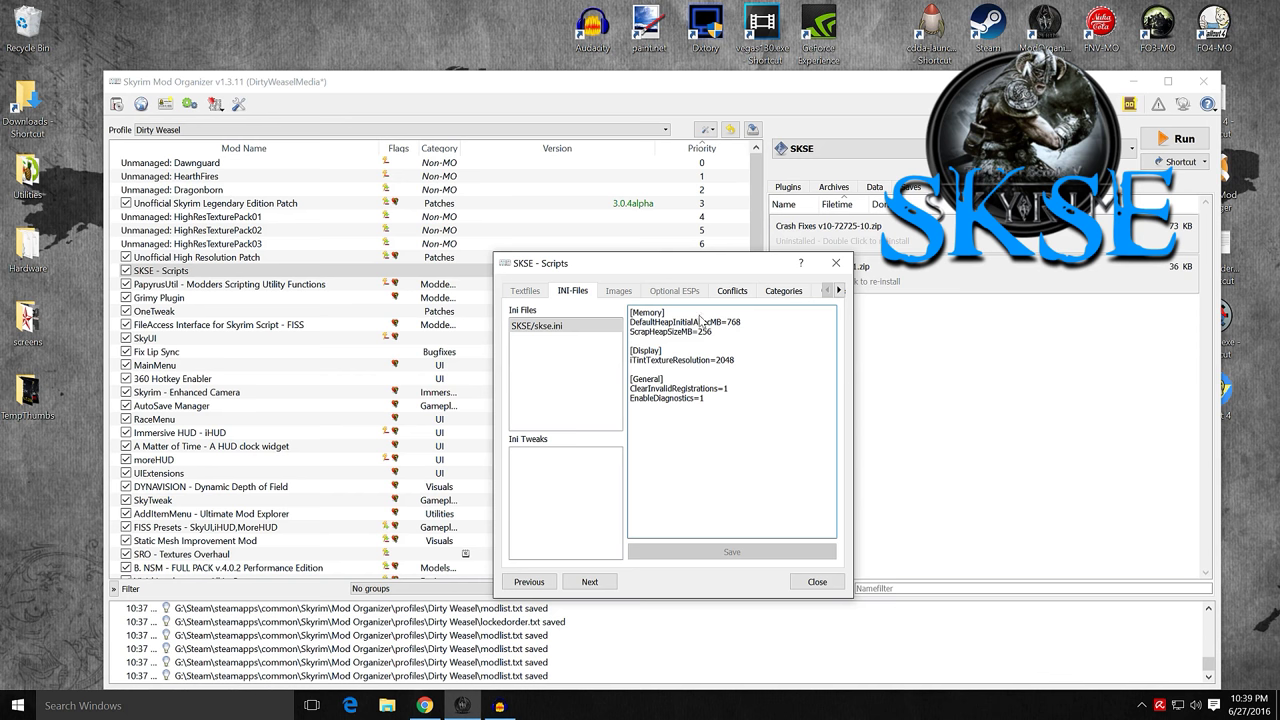
click(817, 581)
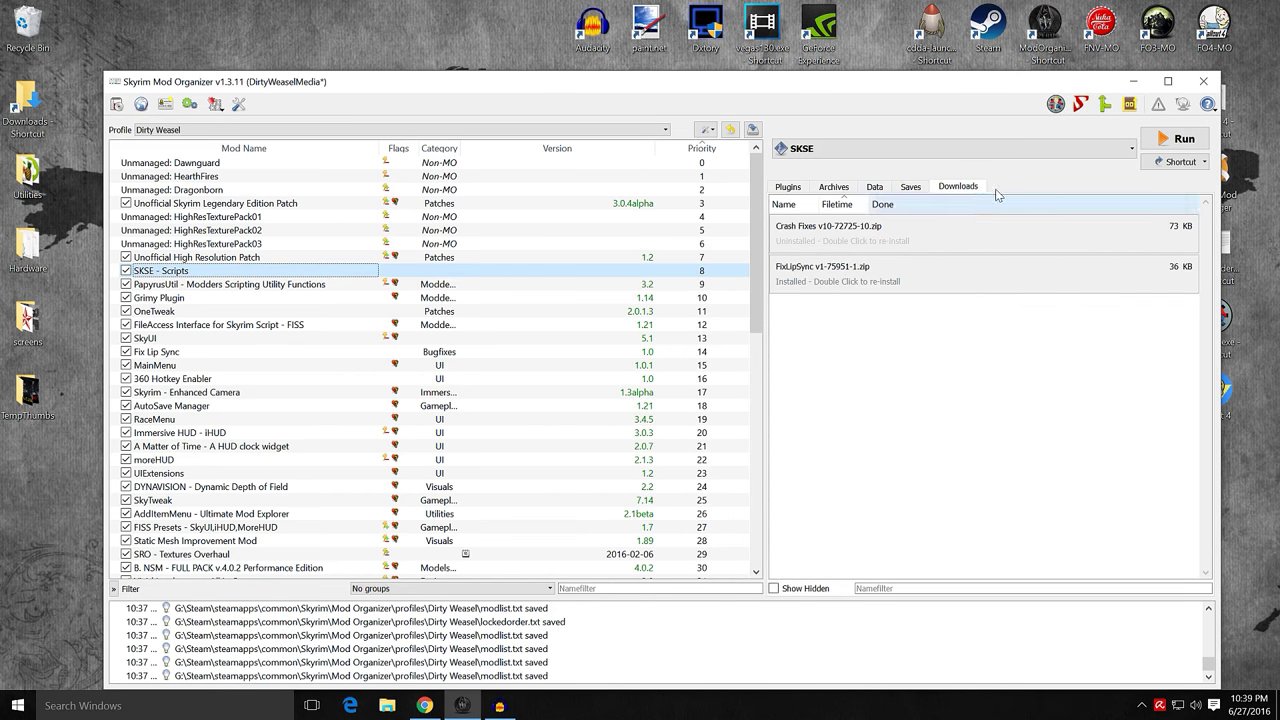
- Switch to Chrome and review the Crash fixes mod's description, including the memory allocator patch and stability tips
click(1134, 83)
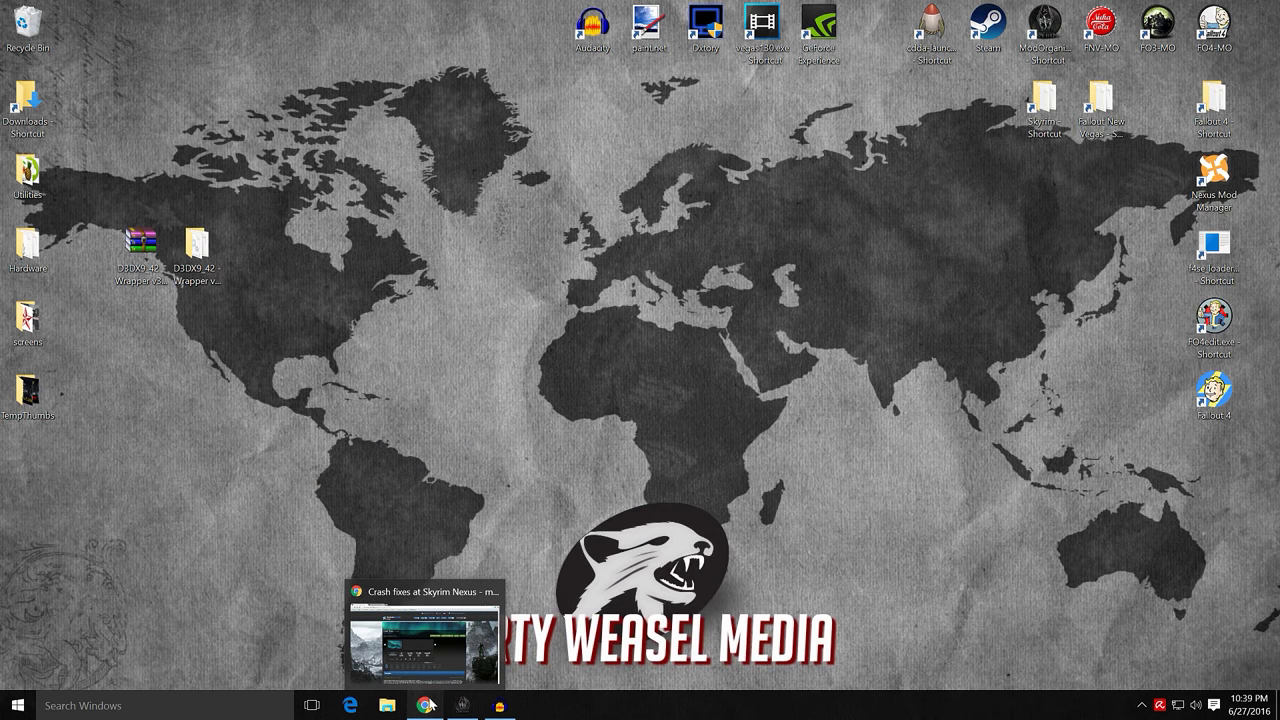
click(426, 706)
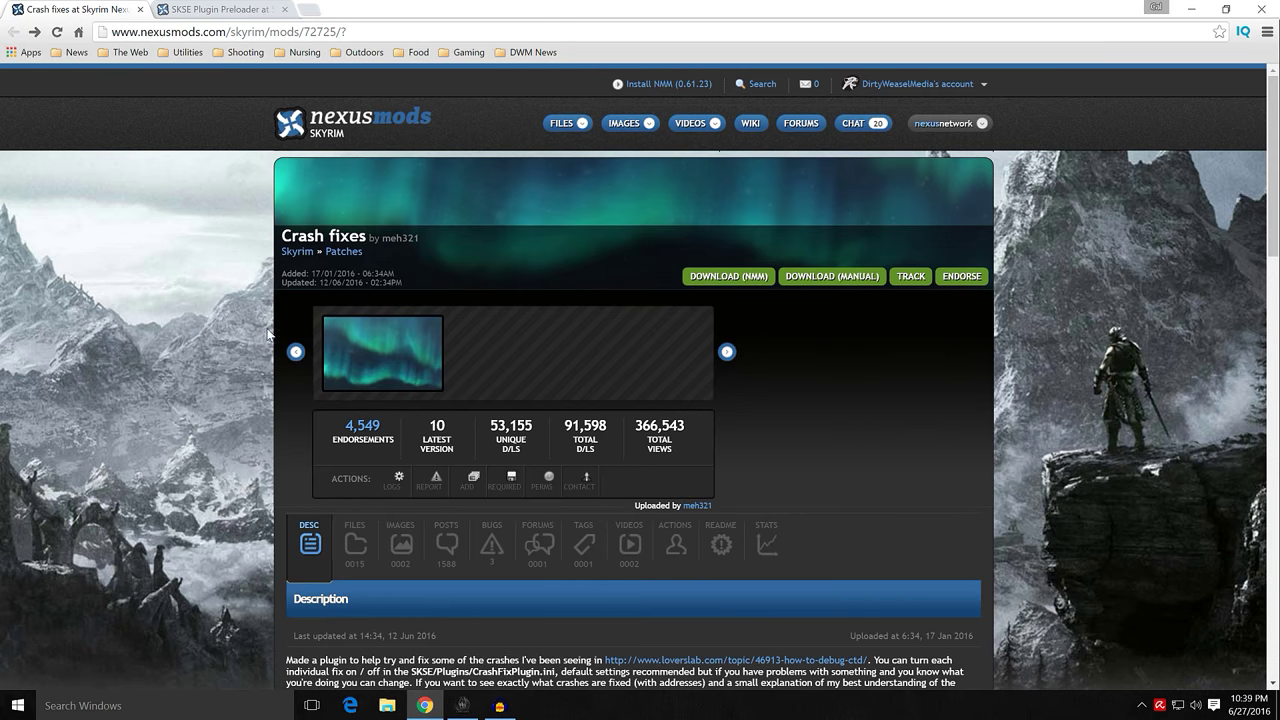
scroll(261, 377, down, 2)
scroll(266, 392, down, 1)
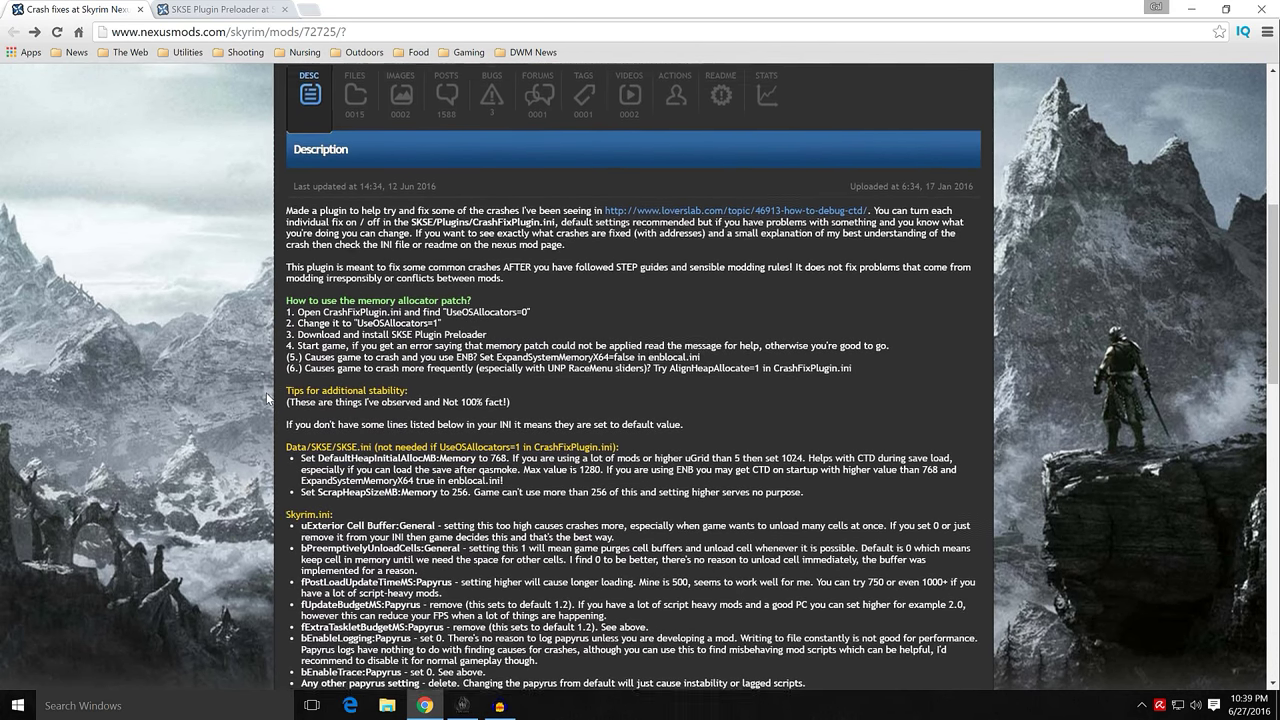
scroll(268, 402, up, 3)
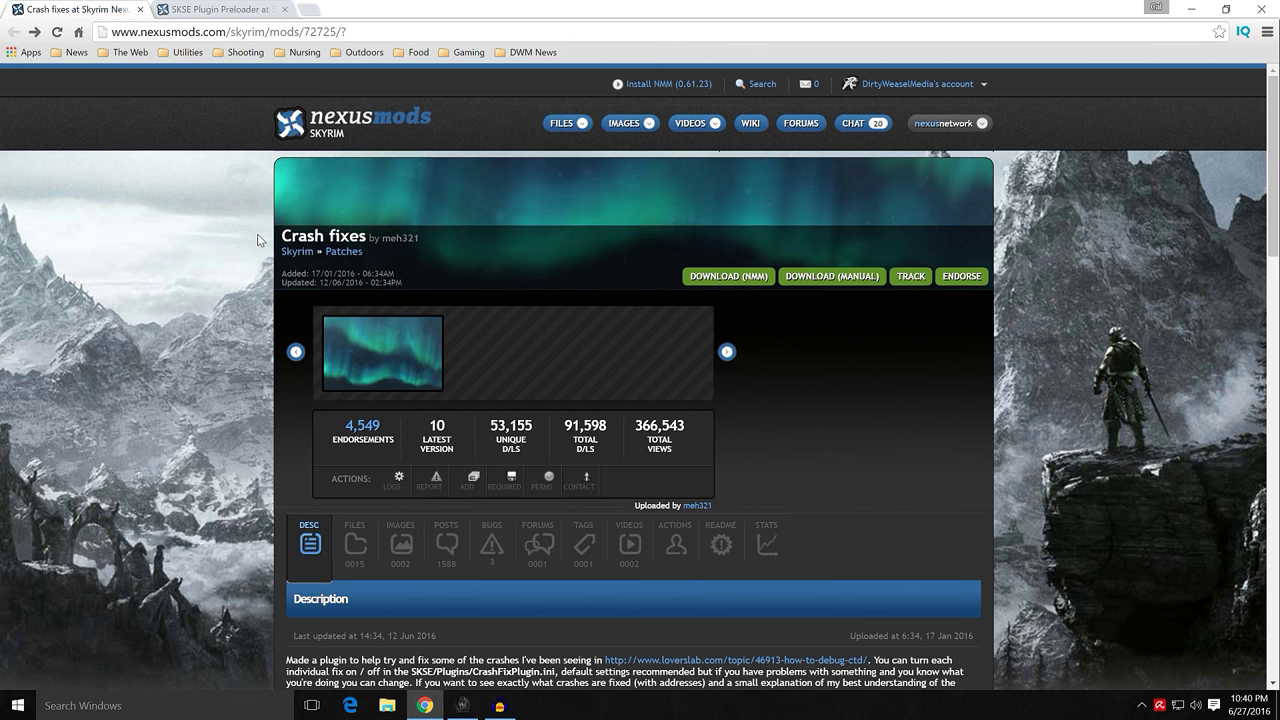
scroll(256, 298, down, 4)
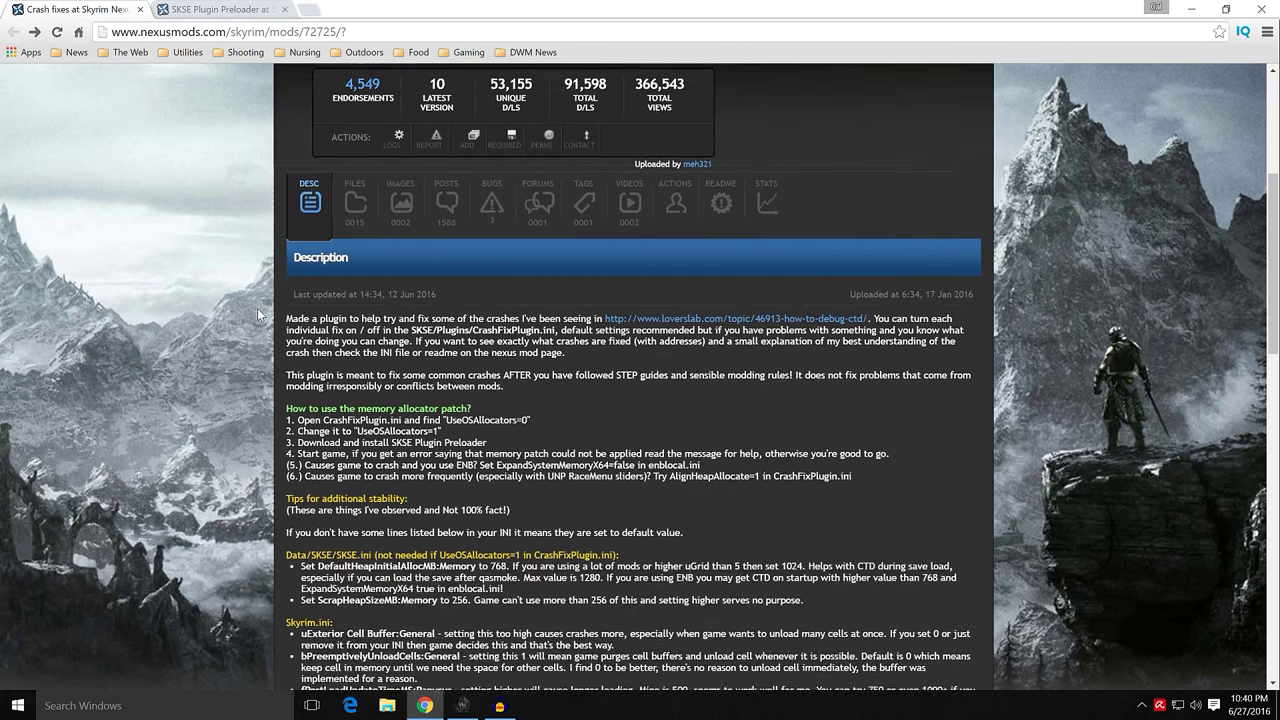
scroll(245, 317, up, 3)
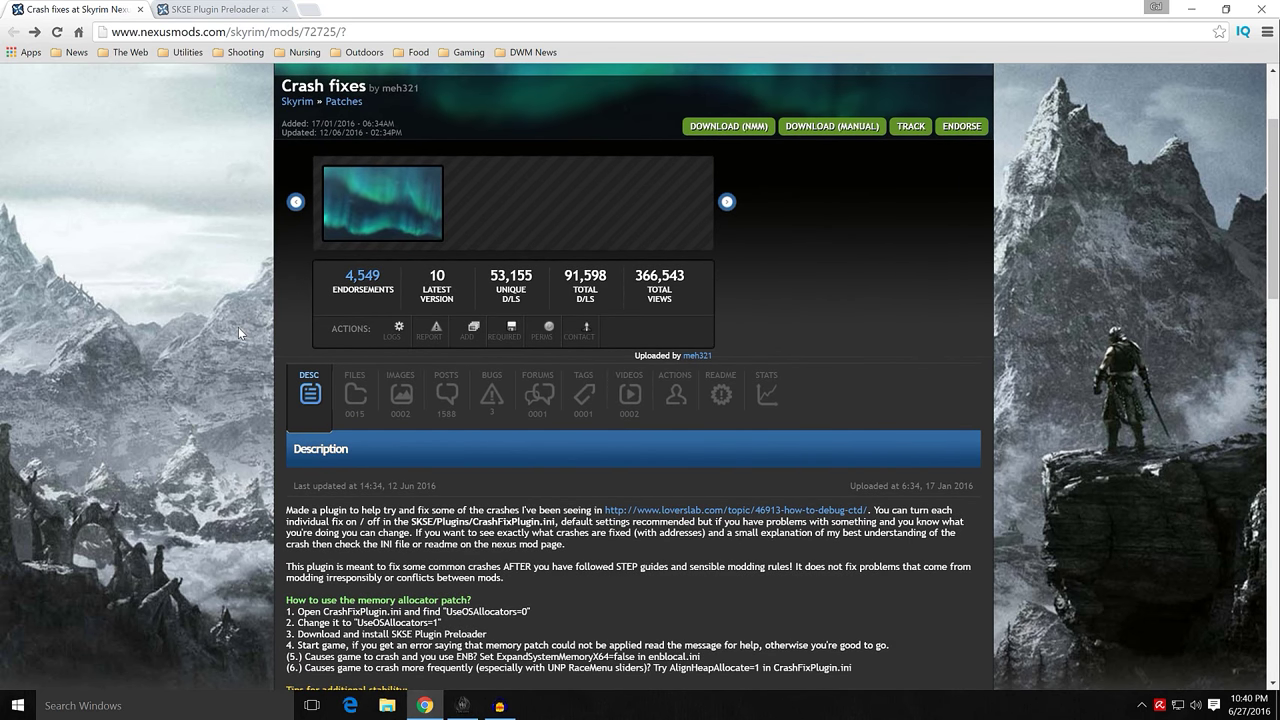
scroll(238, 327, down, 1)
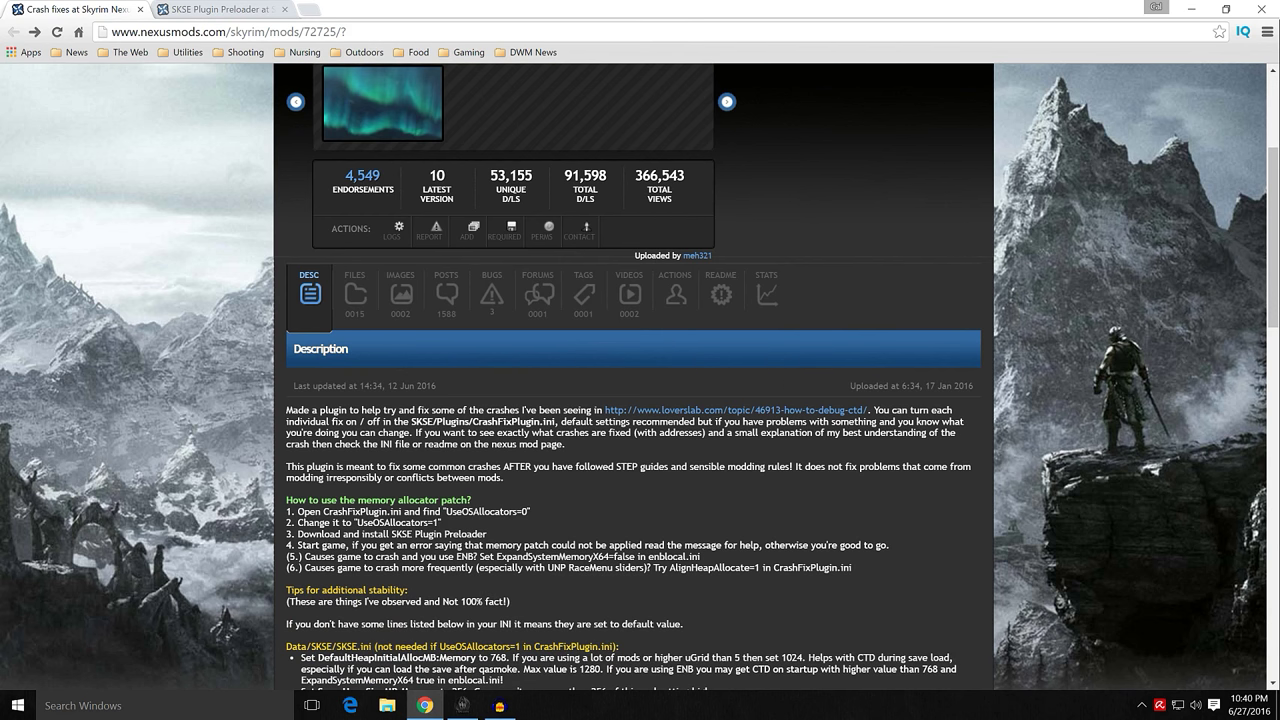
- Highlight all six memory allocator patch instructions in the Crash fixes description, clear the selection and return to the page's beginning
drag(870, 578, 286, 499)
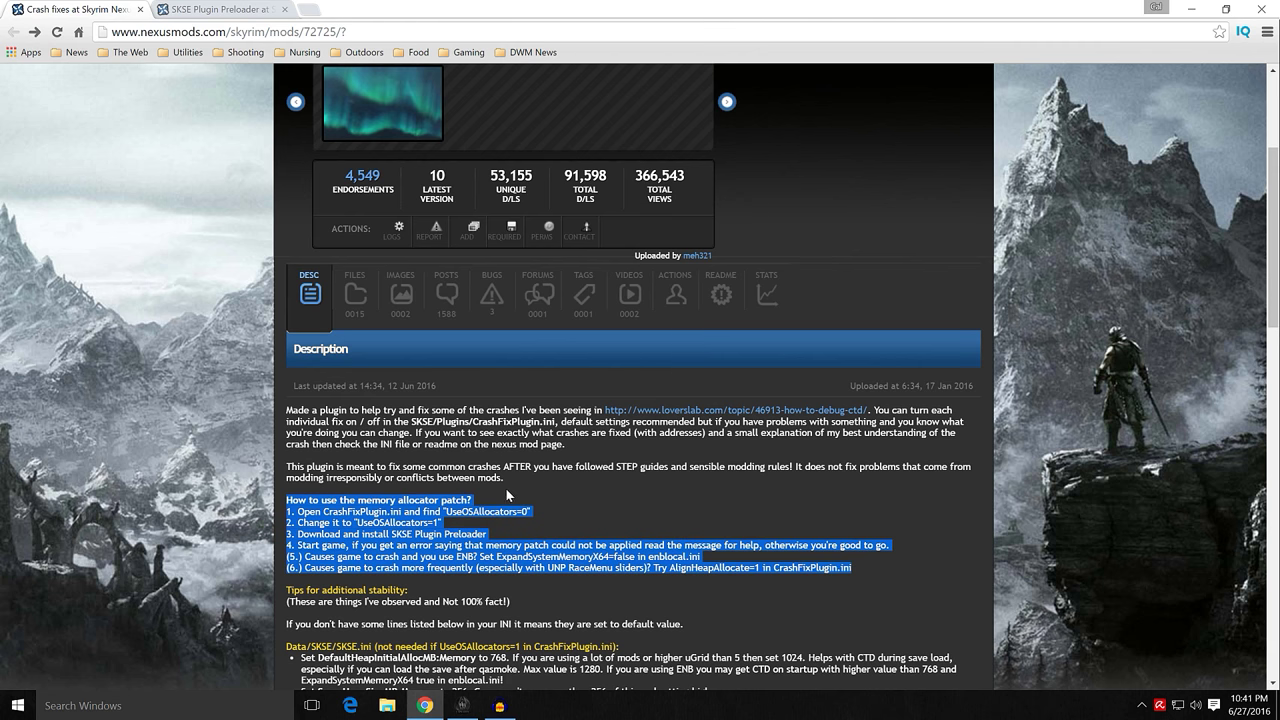
click(509, 496)
scroll(265, 476, up, 1)
scroll(265, 476, up, 2)
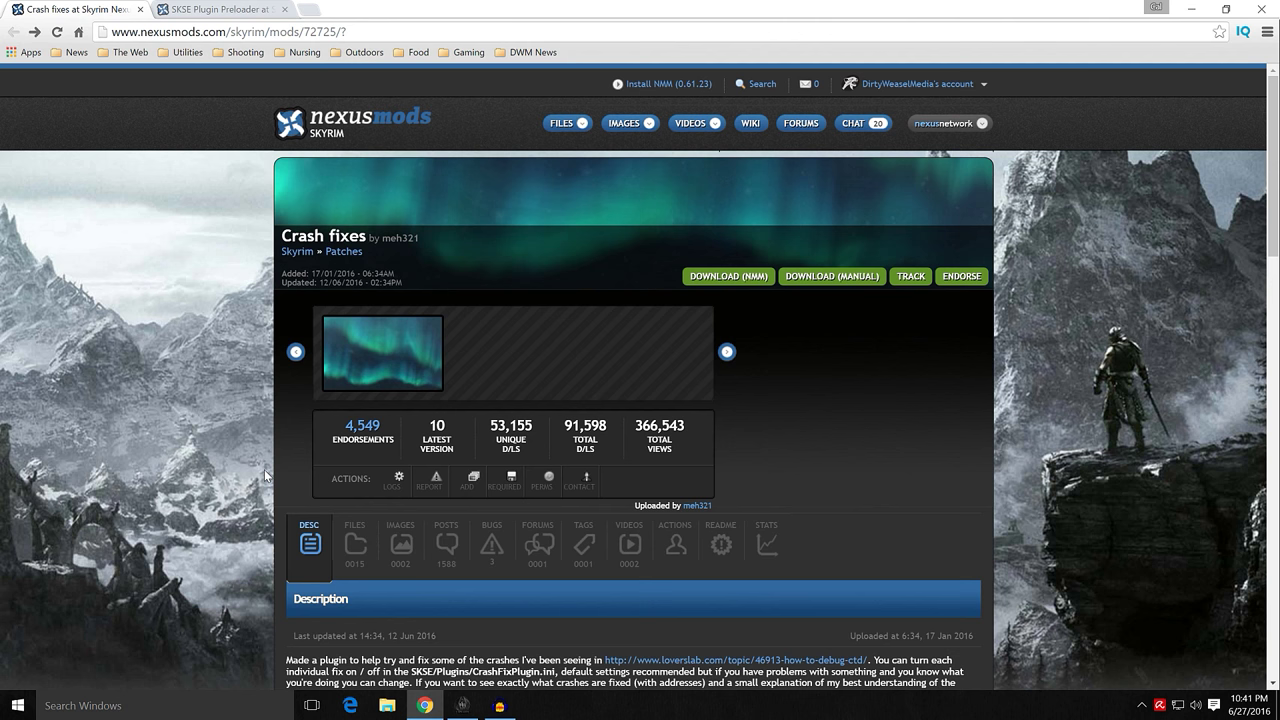
- Highlight the memory allocator patch heading and its first three instructions, through installing SKSE Plugin Preloader
scroll(255, 455, down, 2)
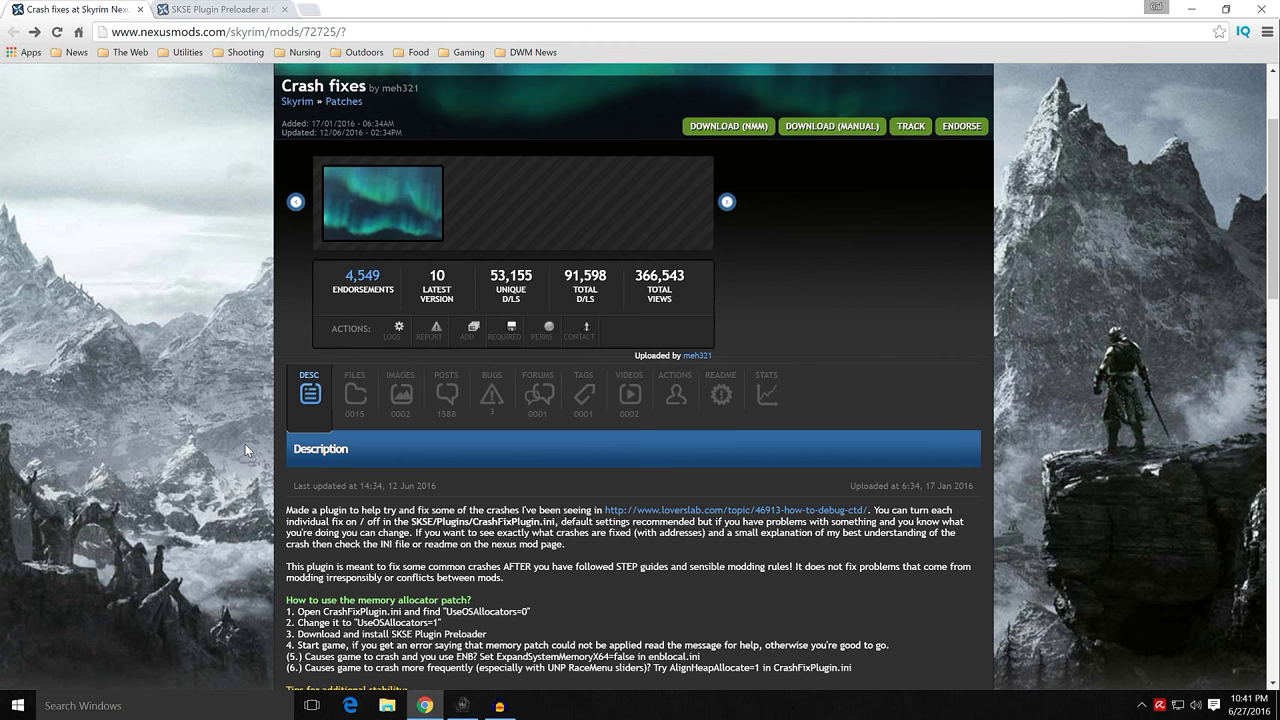
scroll(245, 444, down, 2)
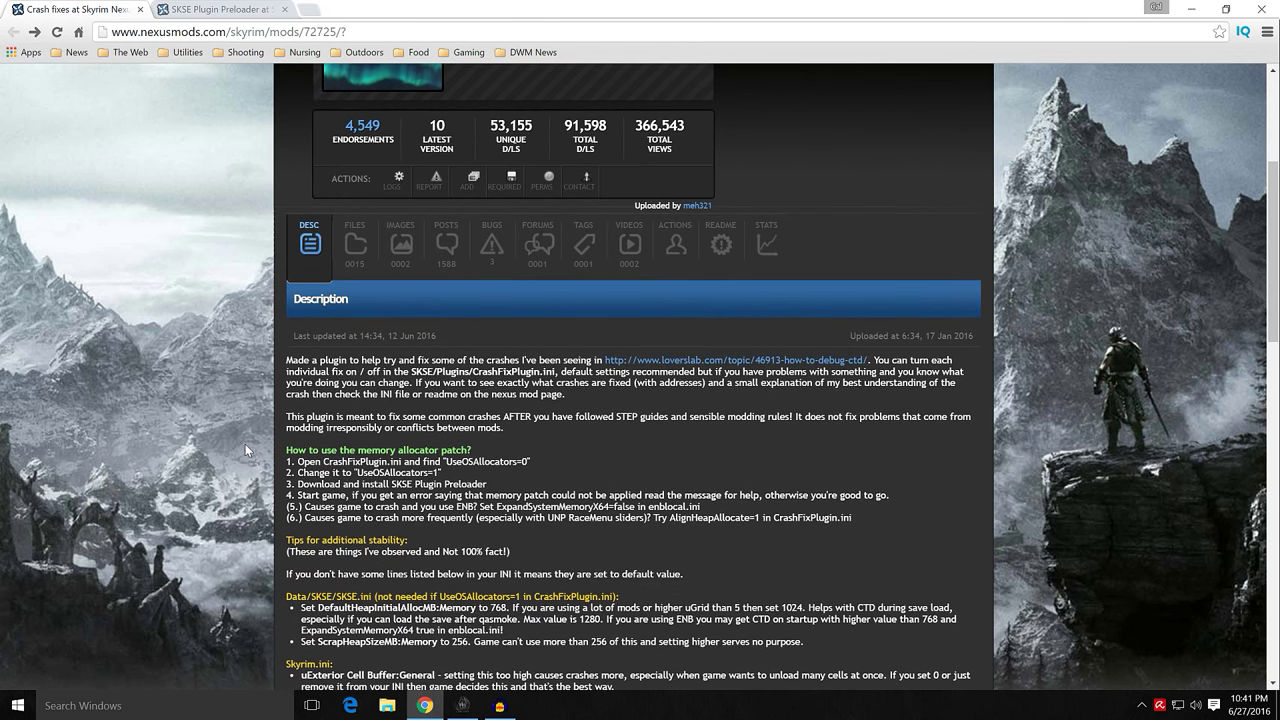
scroll(238, 415, up, 2)
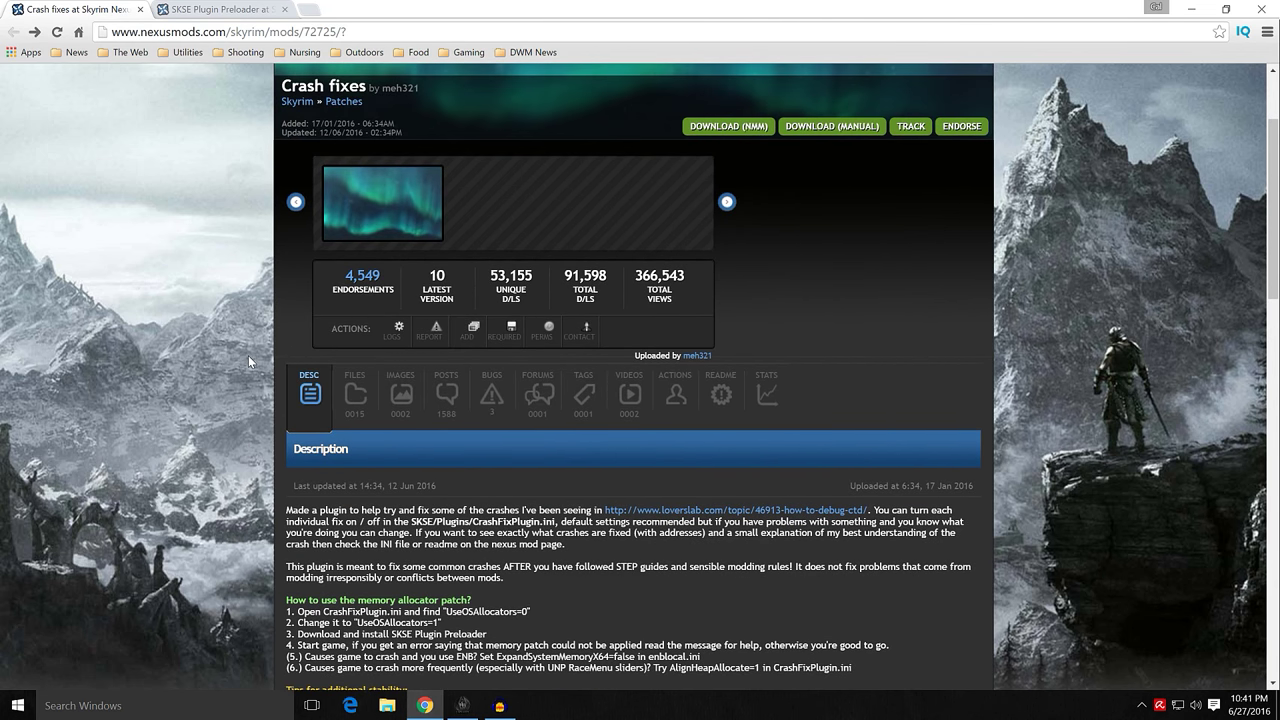
scroll(255, 360, down, 3)
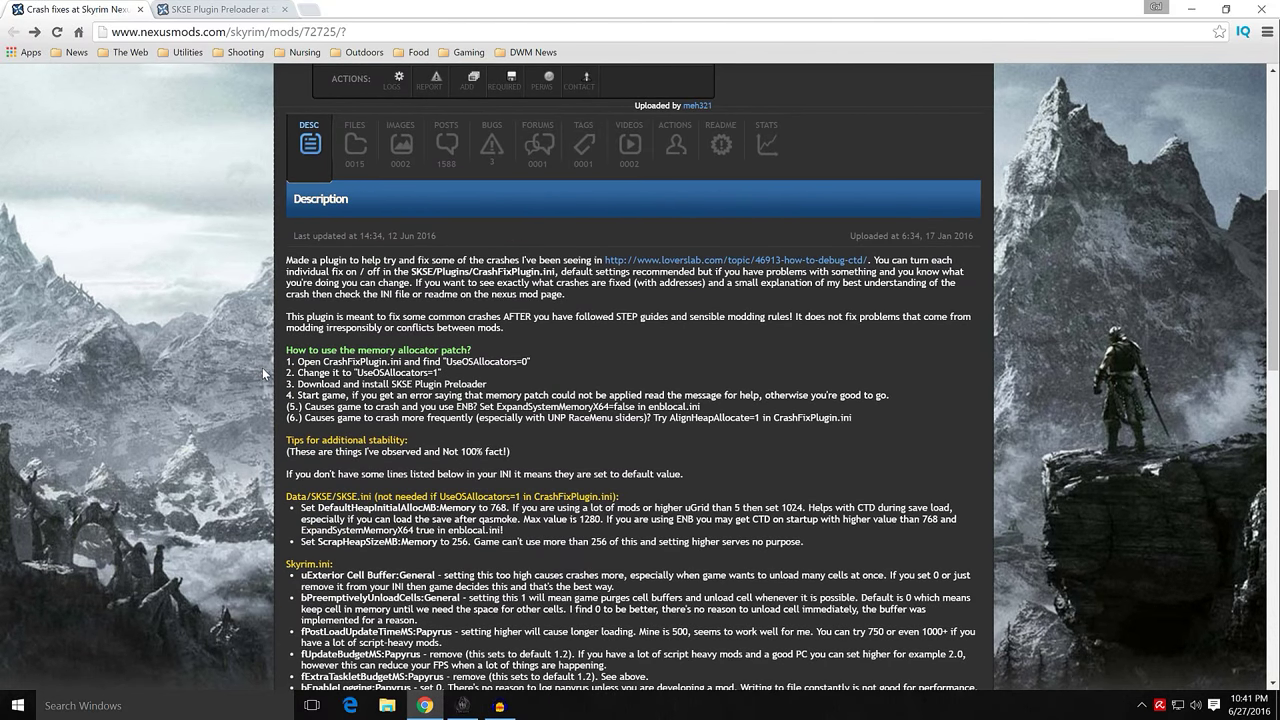
scroll(263, 371, down, 1)
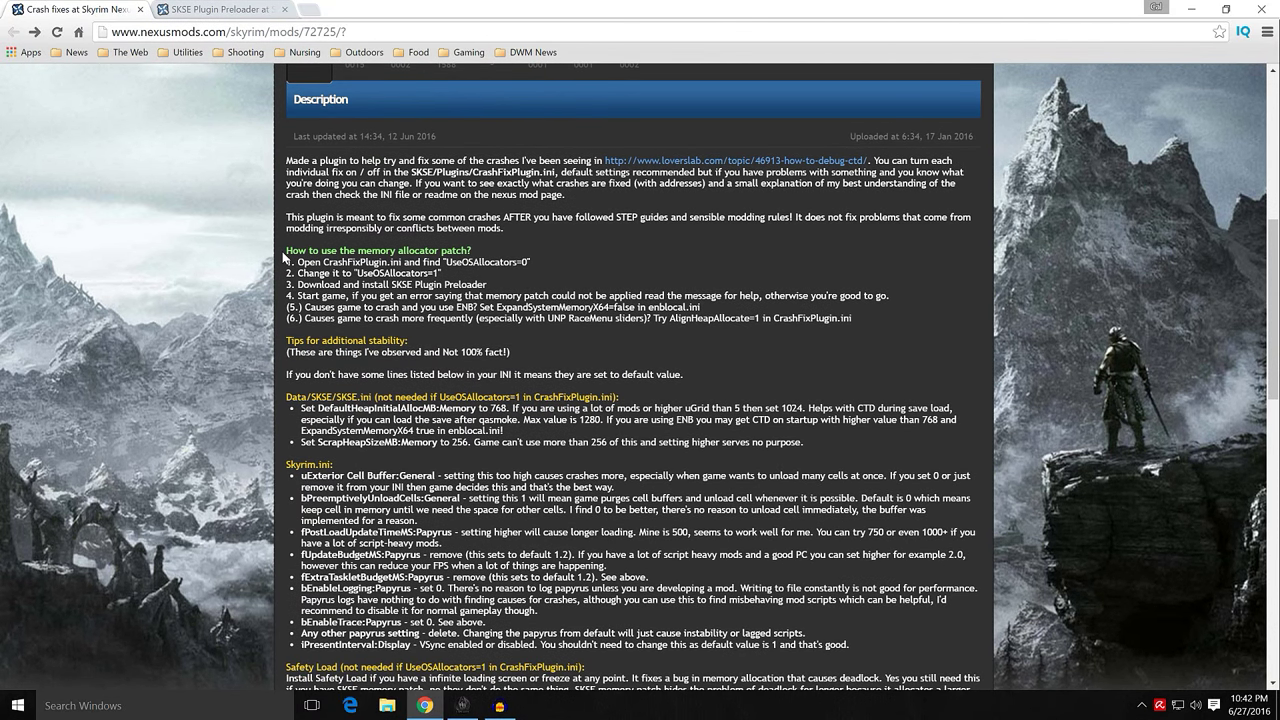
drag(284, 257, 488, 285)
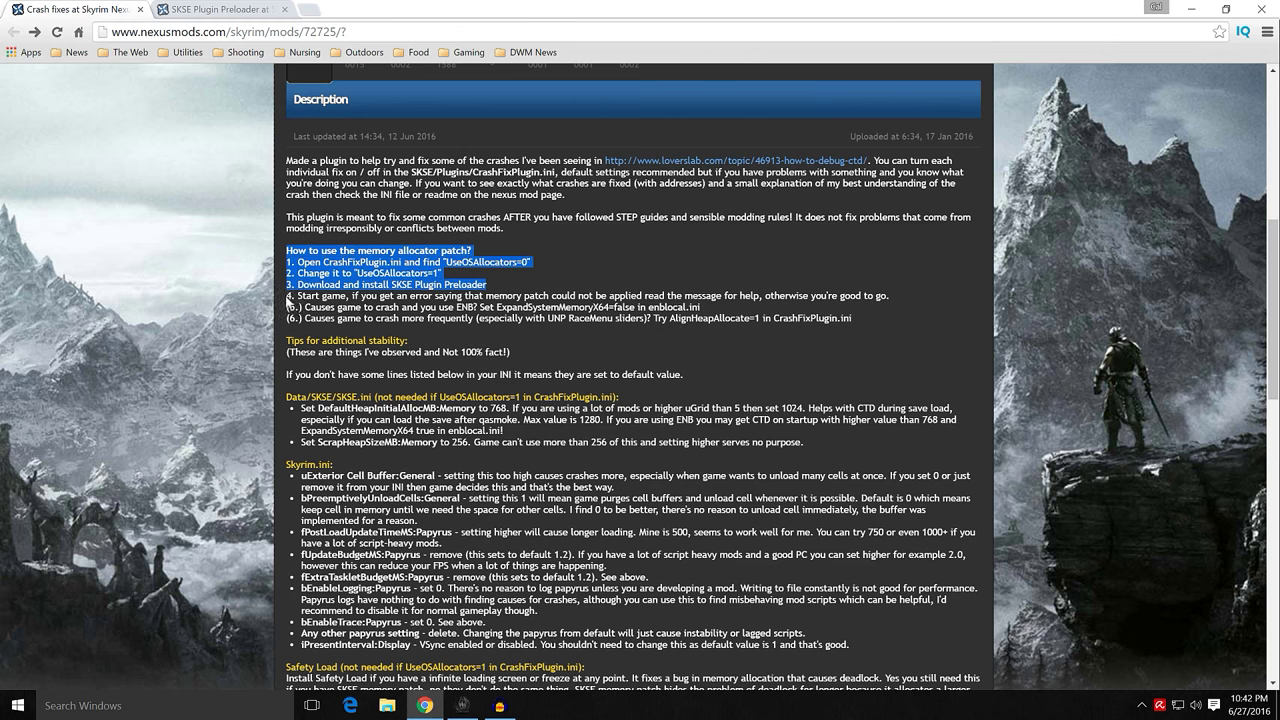
- Highlight the SKSE Plugin Preloader name in the third memory allocator patch instruction, then clear the selection
click(282, 306)
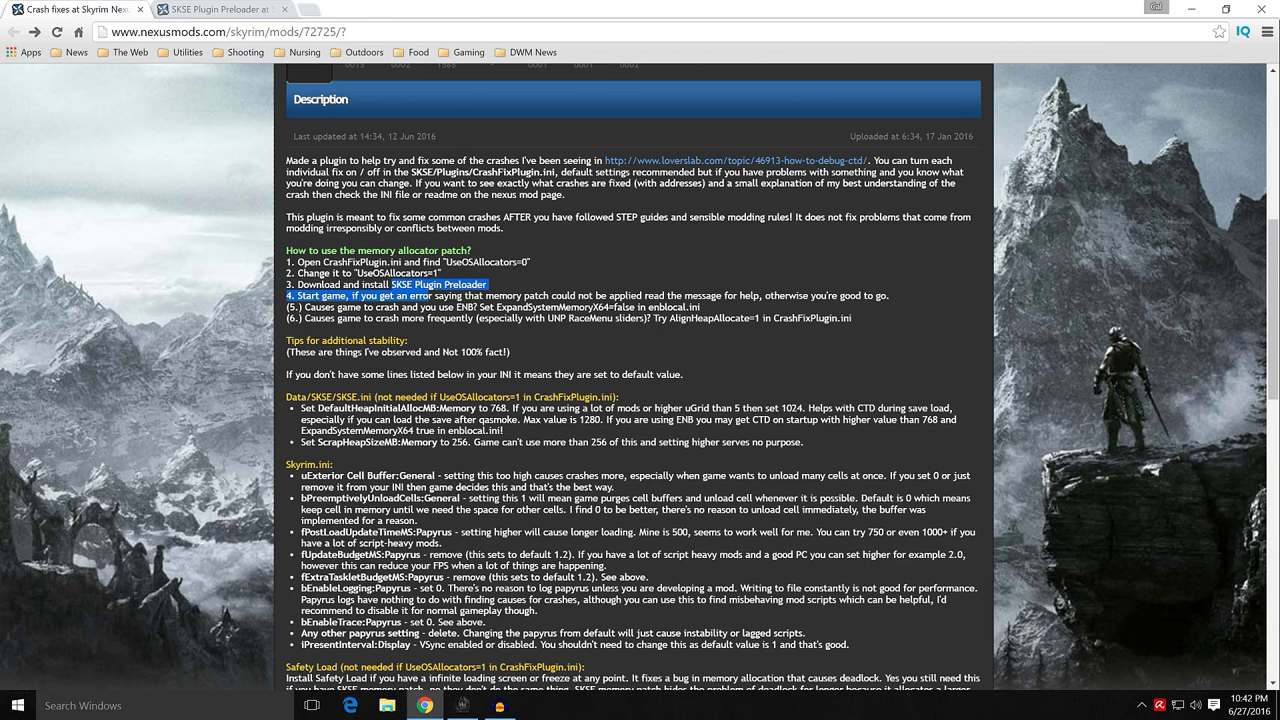
drag(430, 296, 484, 285)
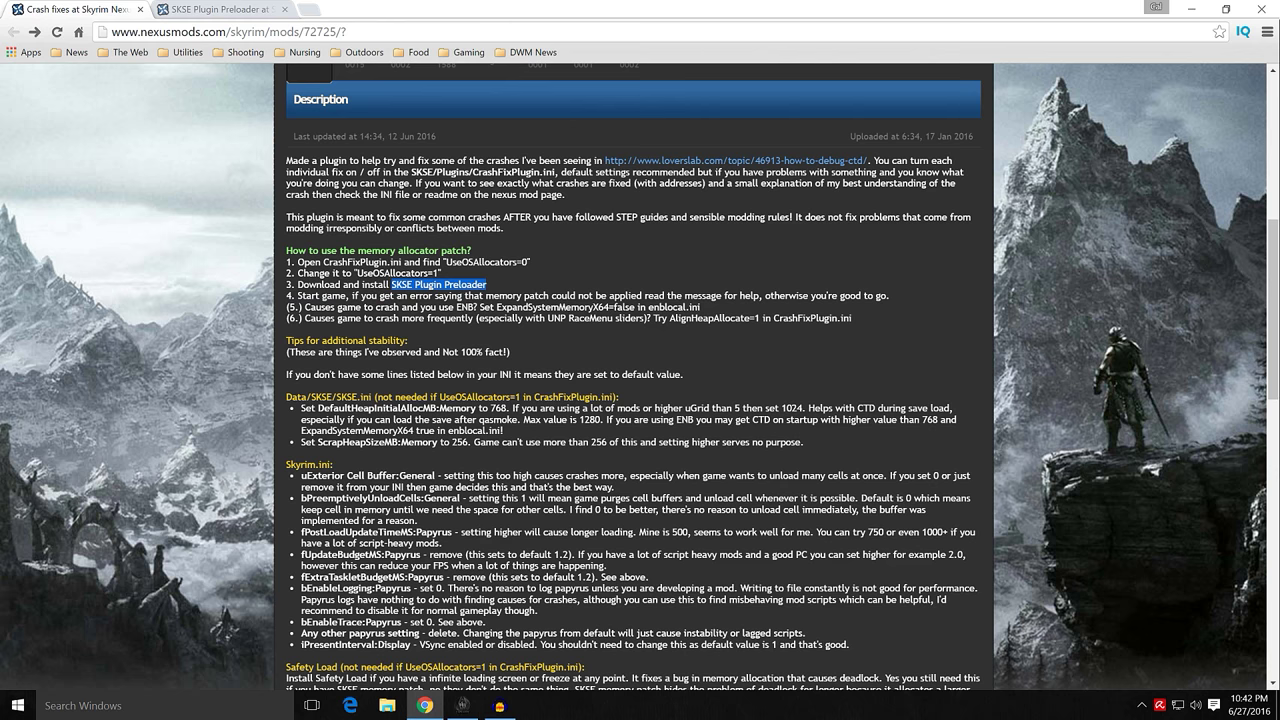
click(510, 290)
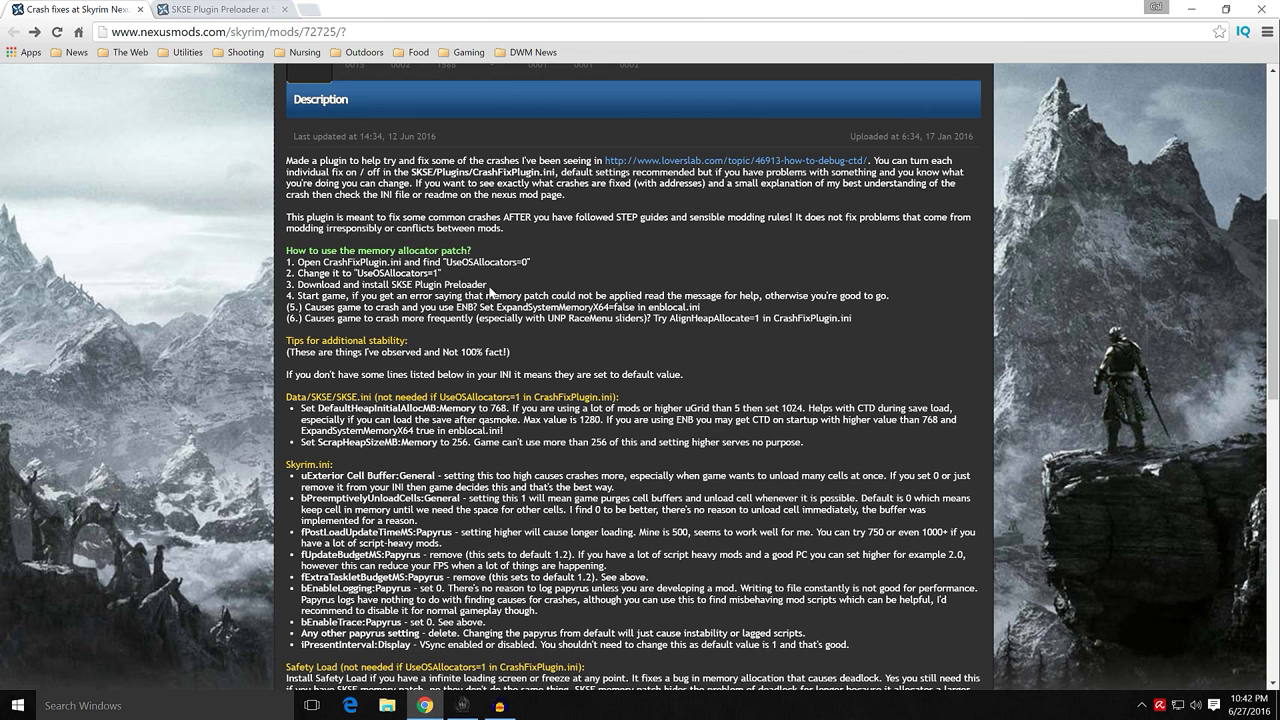
drag(488, 286, 394, 296)
click(513, 287)
- View the D3DX9_42 - Wrapper v3 main file on the SKSE Plugin Preloader page and its downloaded copy on the desktop
click(220, 12)
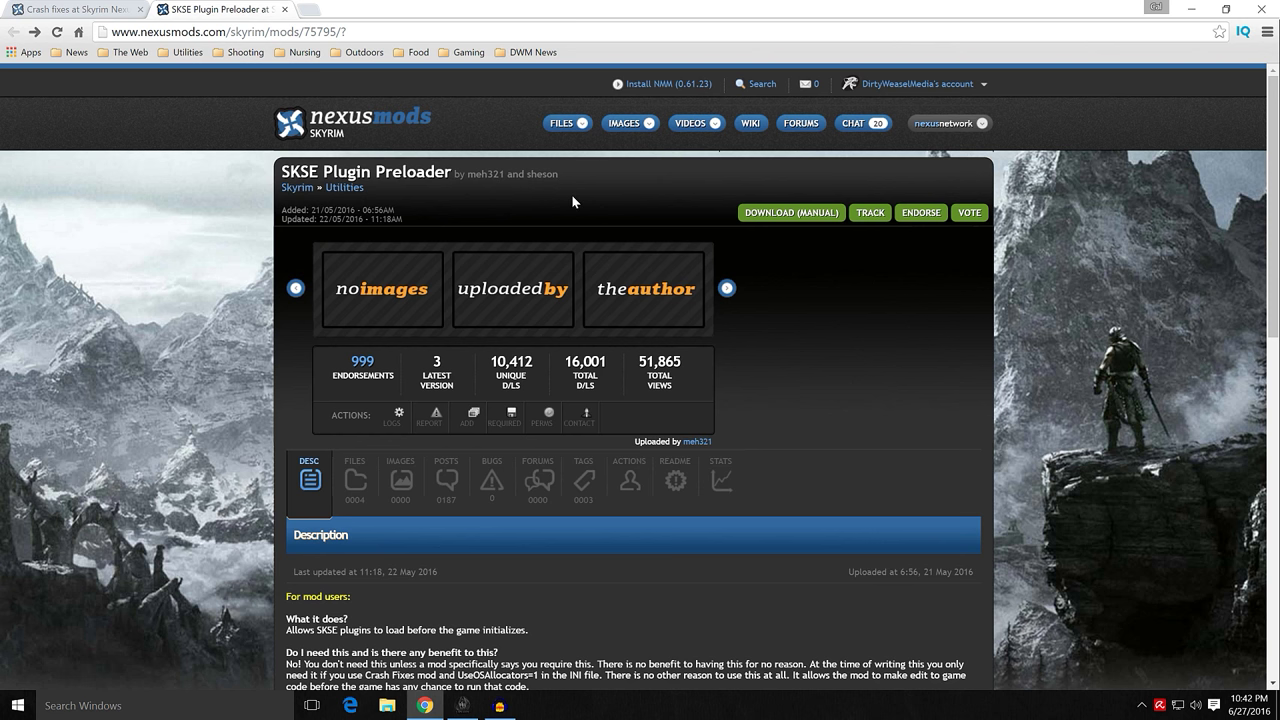
drag(559, 175, 527, 178)
click(260, 243)
scroll(244, 288, down, 2)
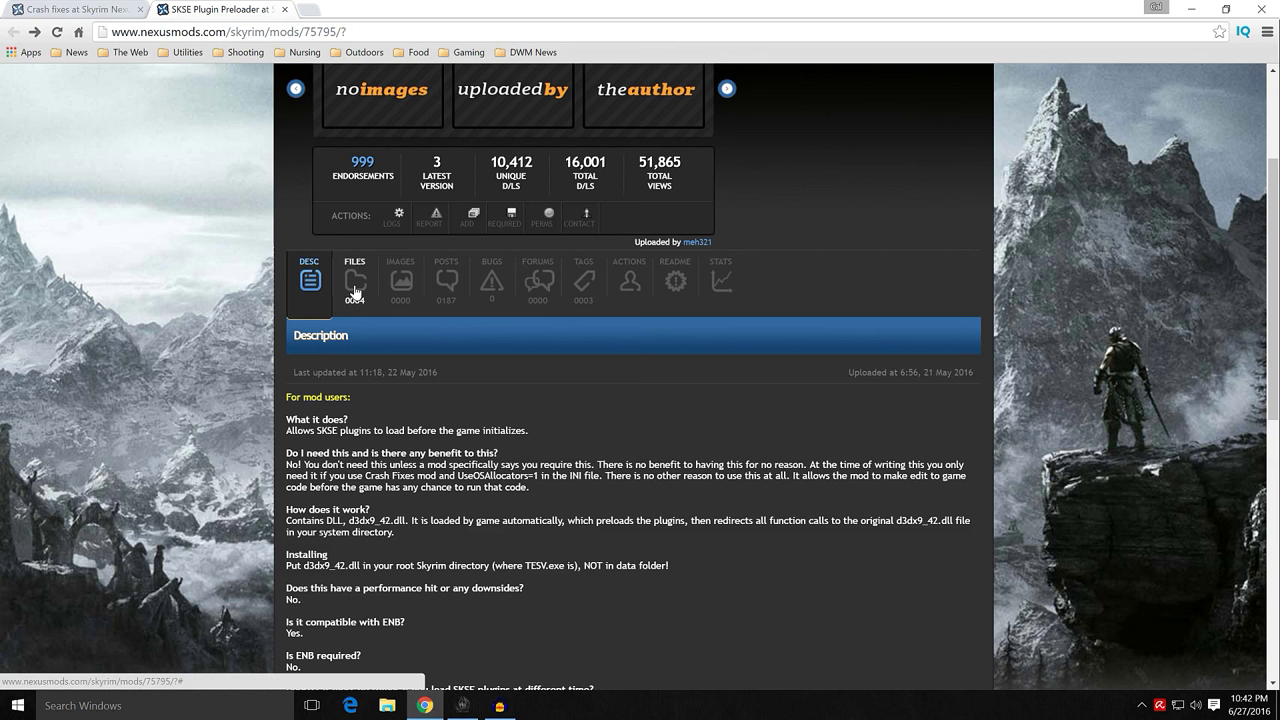
click(354, 291)
scroll(247, 322, down, 1)
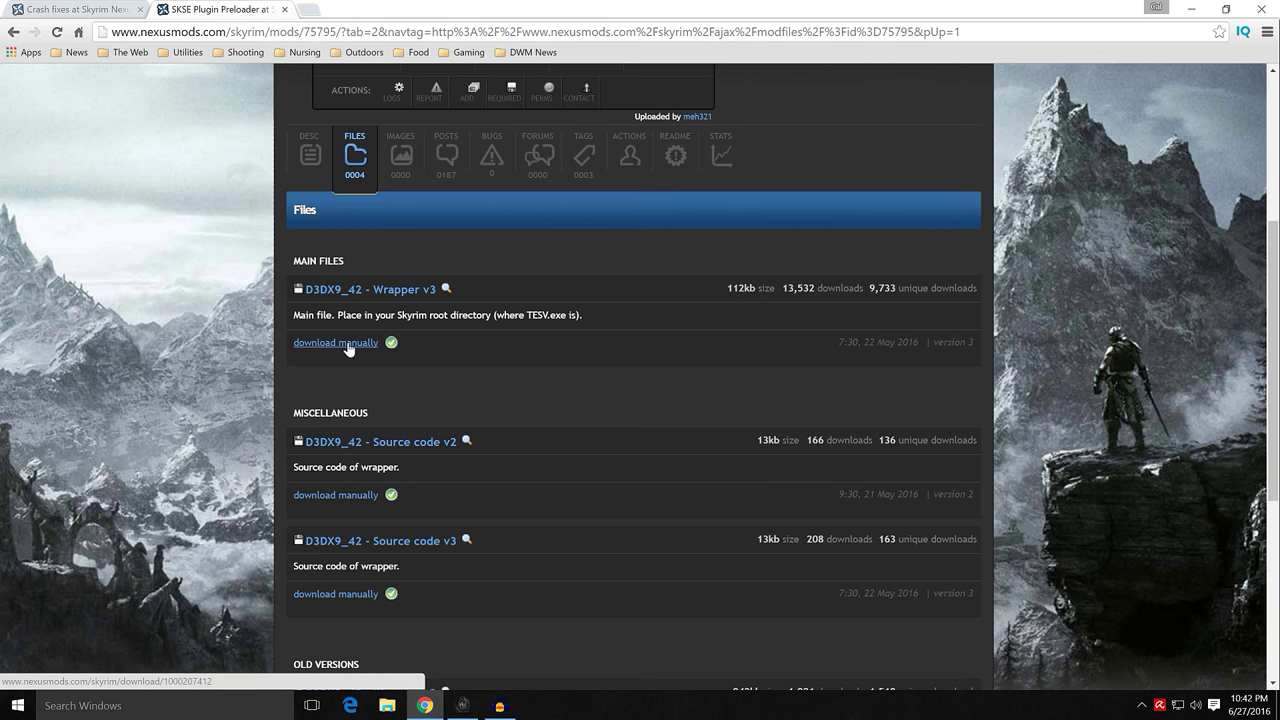
click(1191, 9)
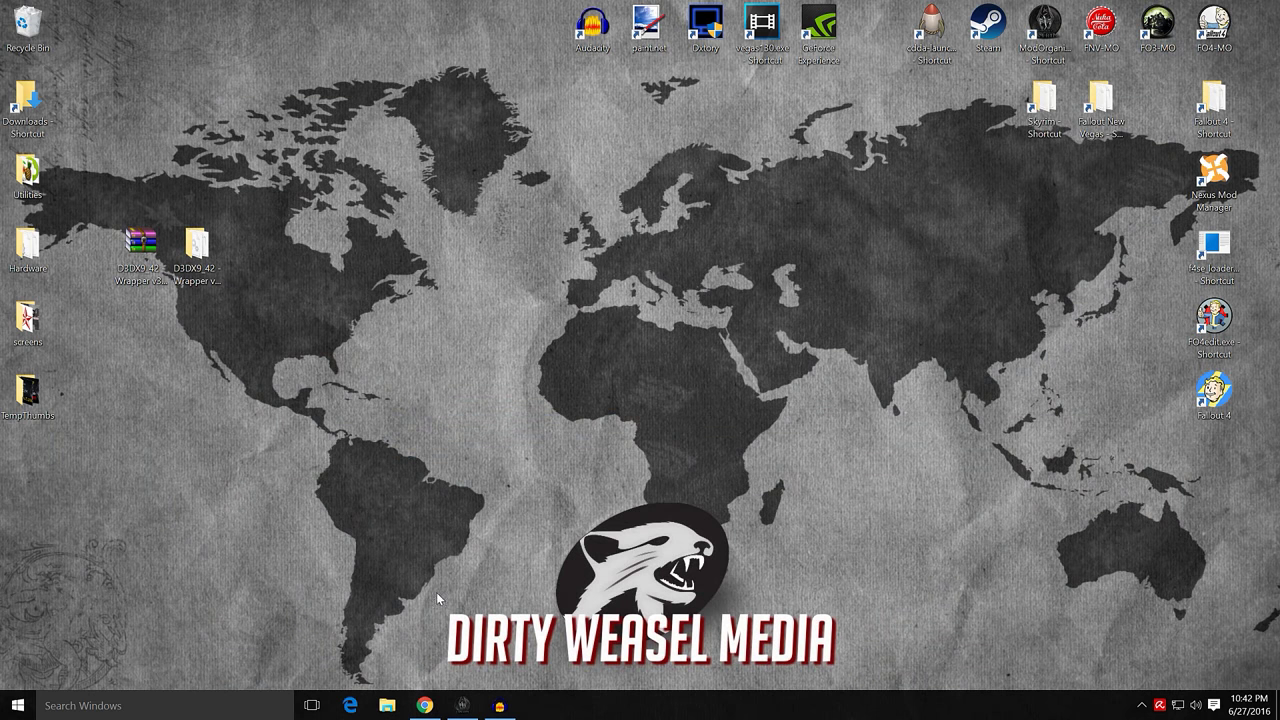
click(427, 706)
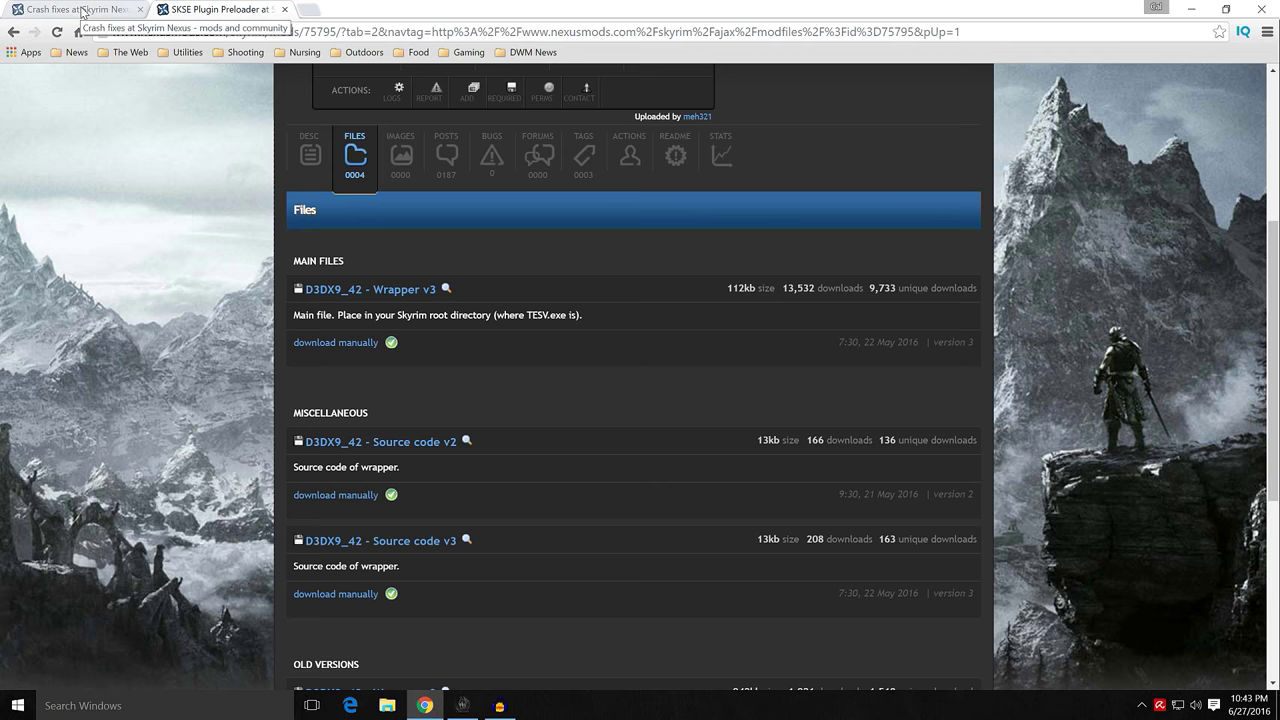
- Return to the Crash fixes description and highlight ExpandSystemMemoryX64=false in the fifth memory allocator patch instruction, then clear the selection
click(84, 11)
scroll(246, 288, up, 1)
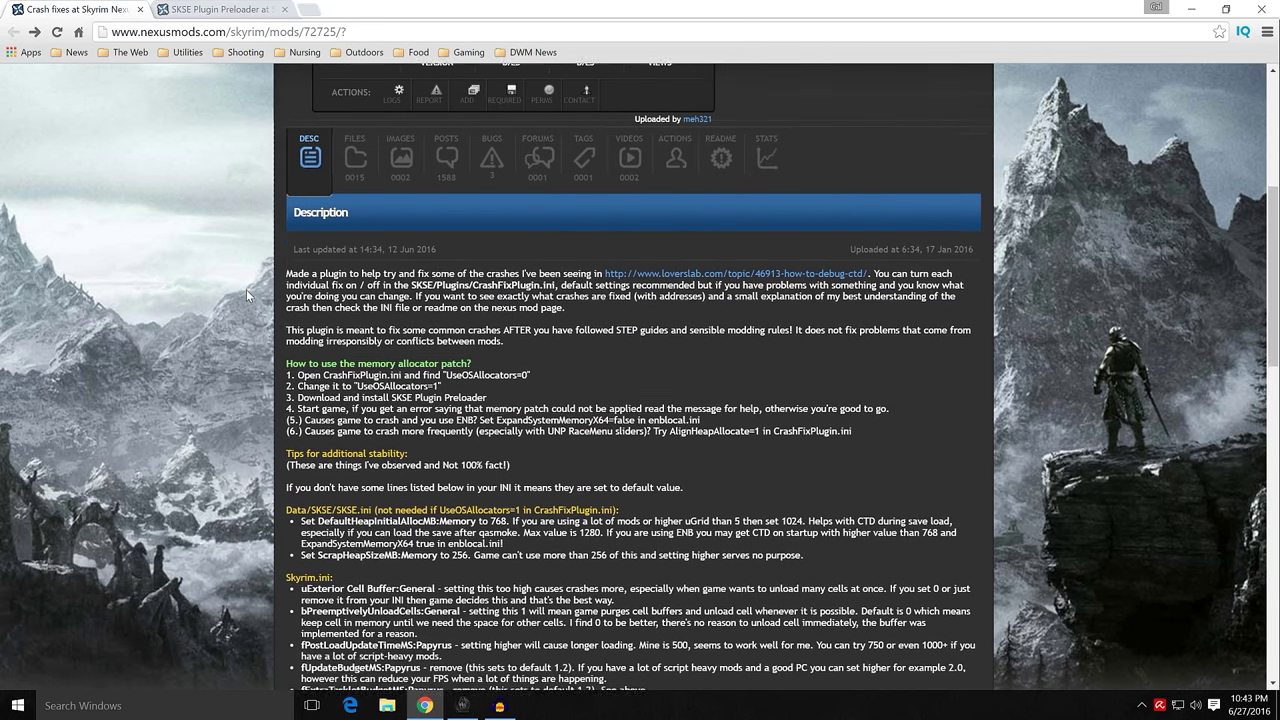
scroll(246, 289, down, 1)
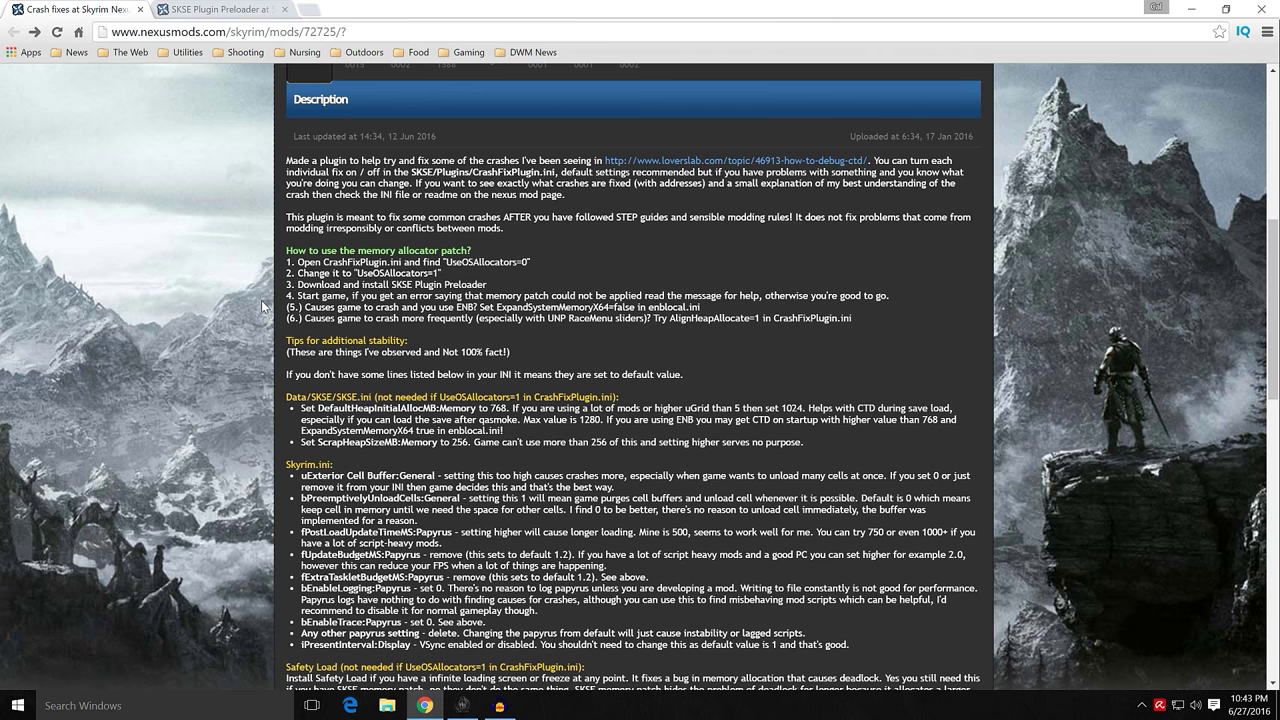
scroll(265, 305, down, 1)
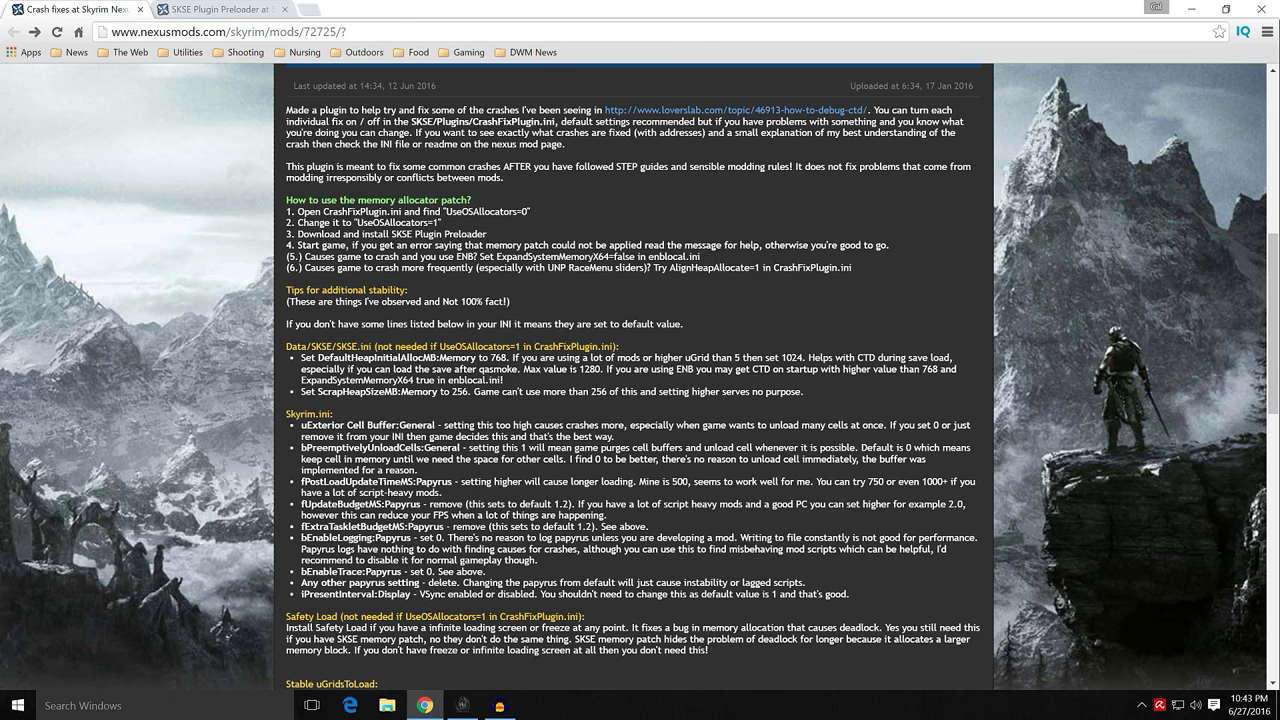
drag(496, 257, 635, 257)
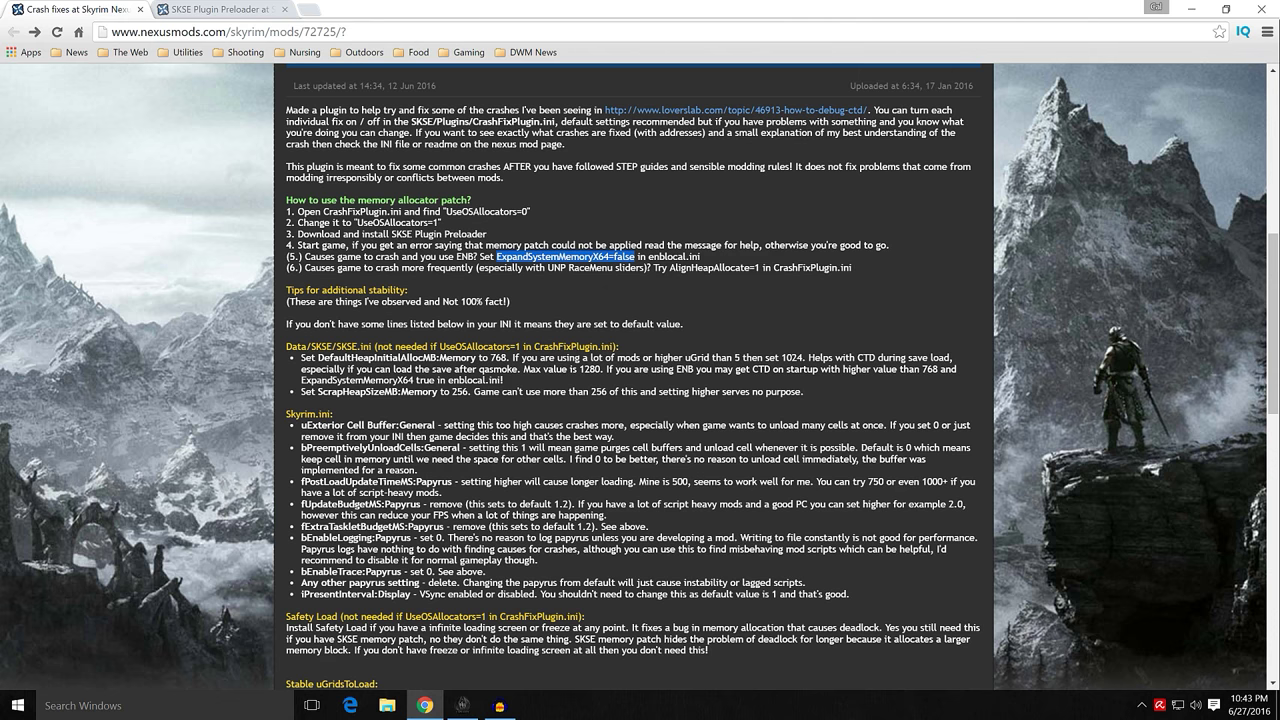
click(331, 286)
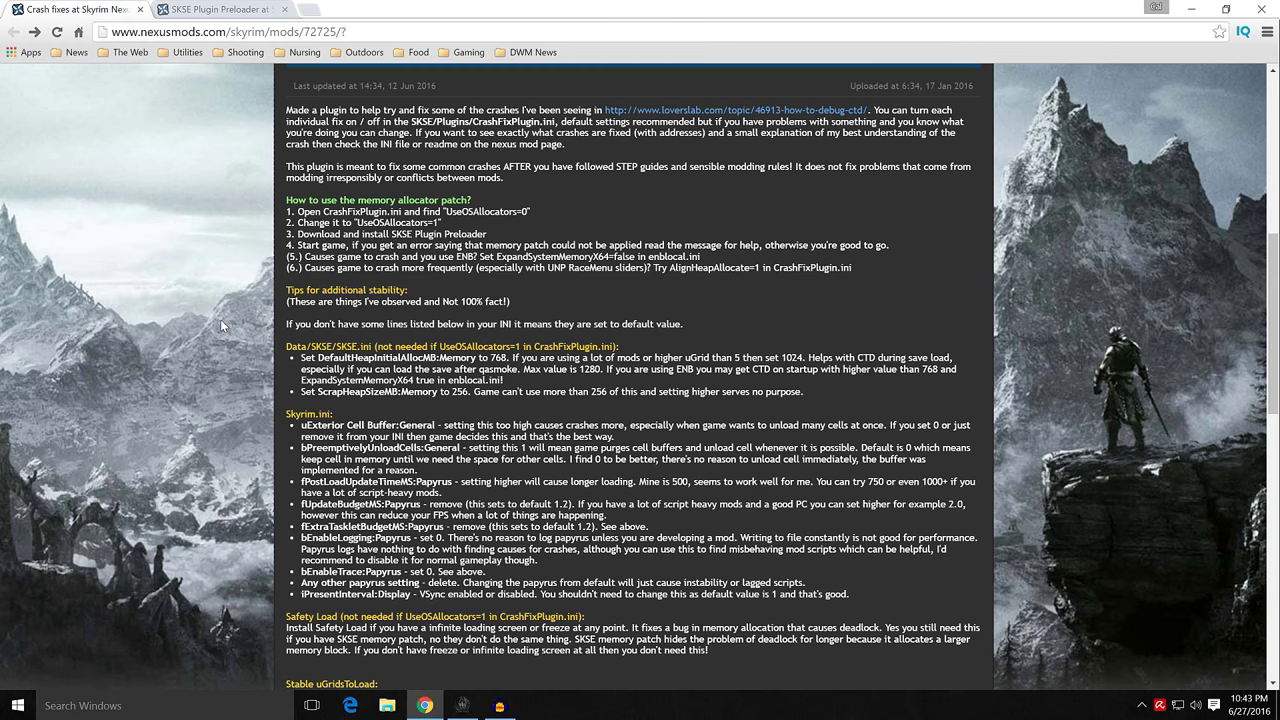
- Review the Crash fixes stability tips down to the Safety Load section and highlight its name, then clear the selection
scroll(221, 325, down, 3)
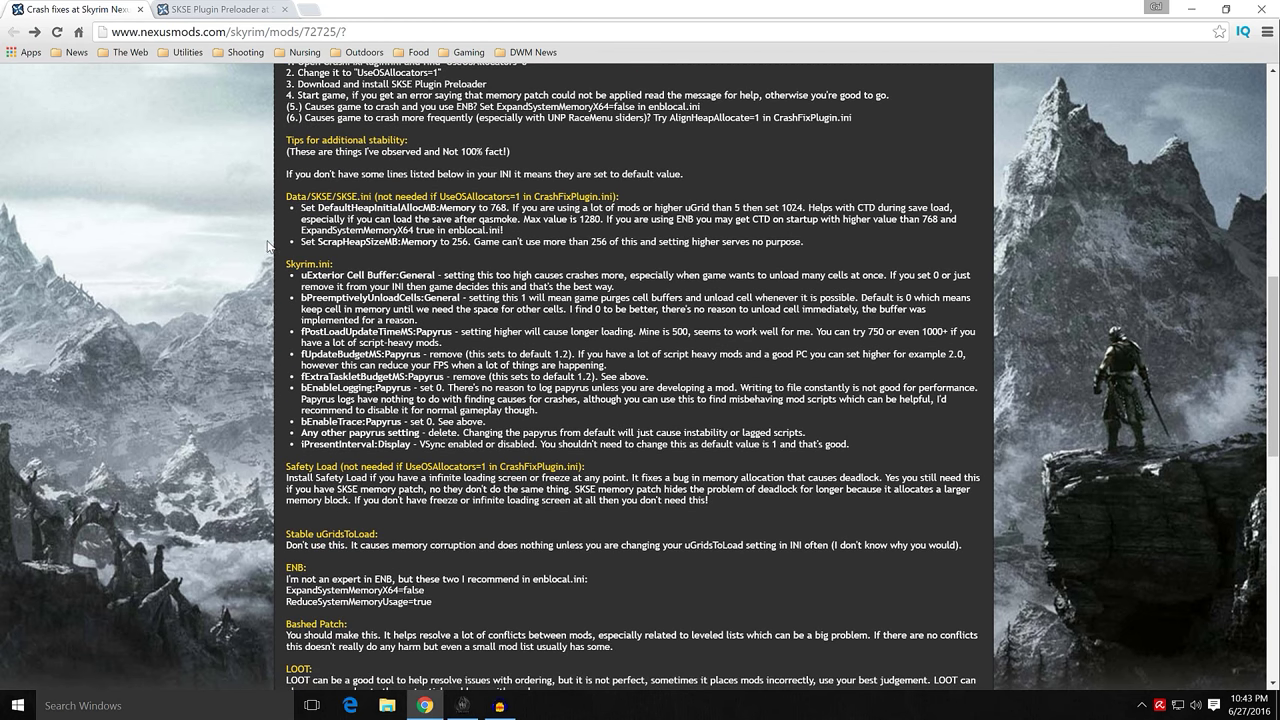
scroll(268, 246, down, 2)
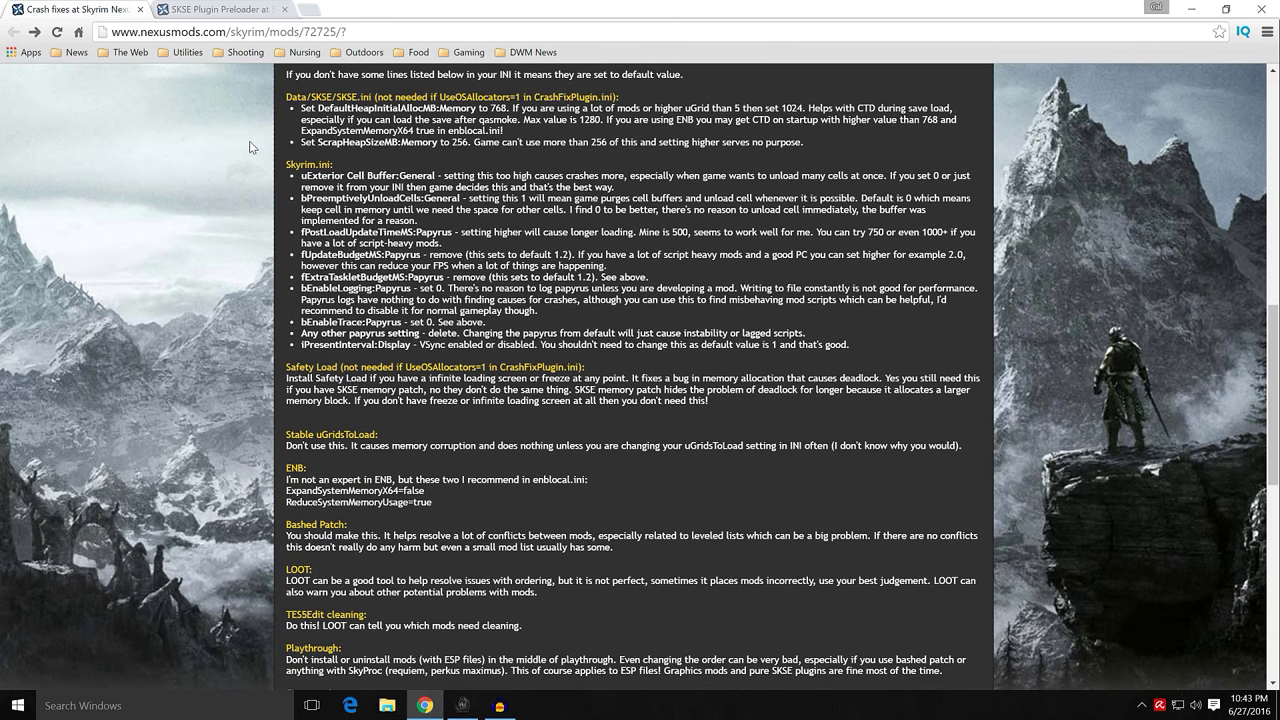
scroll(268, 285, down, 1)
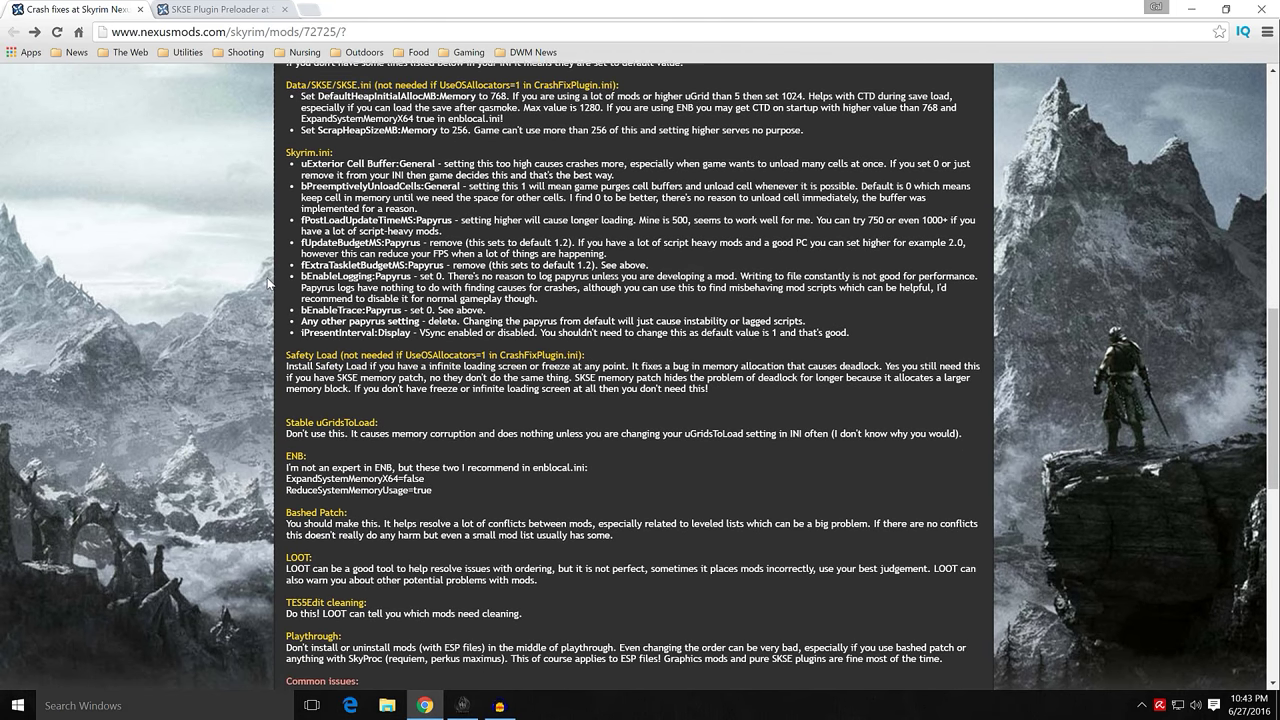
scroll(268, 285, down, 2)
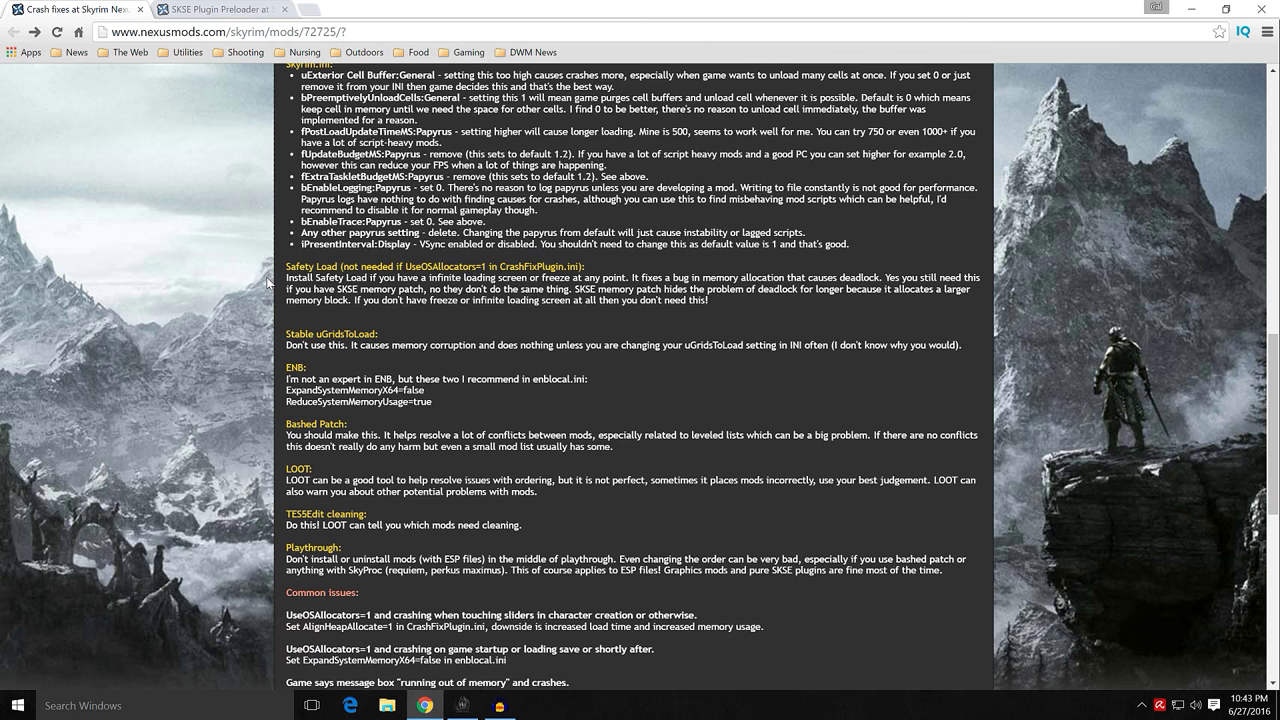
scroll(268, 283, down, 1)
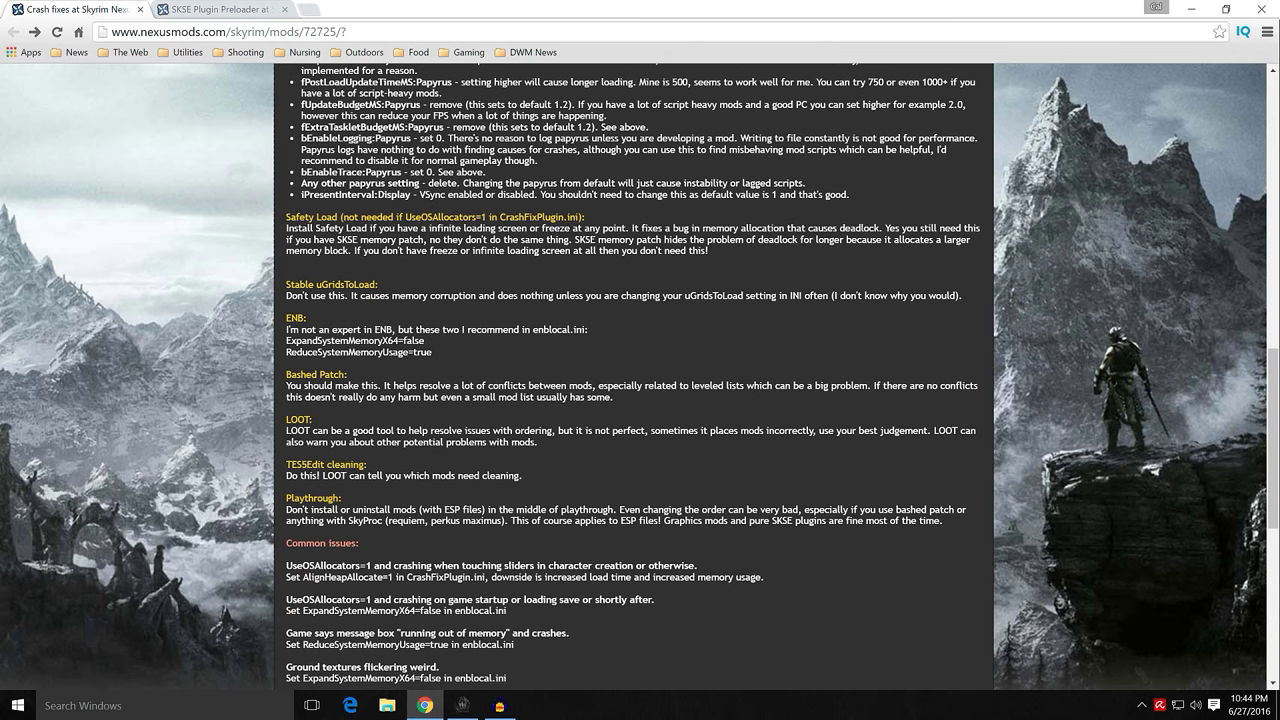
drag(286, 217, 338, 217)
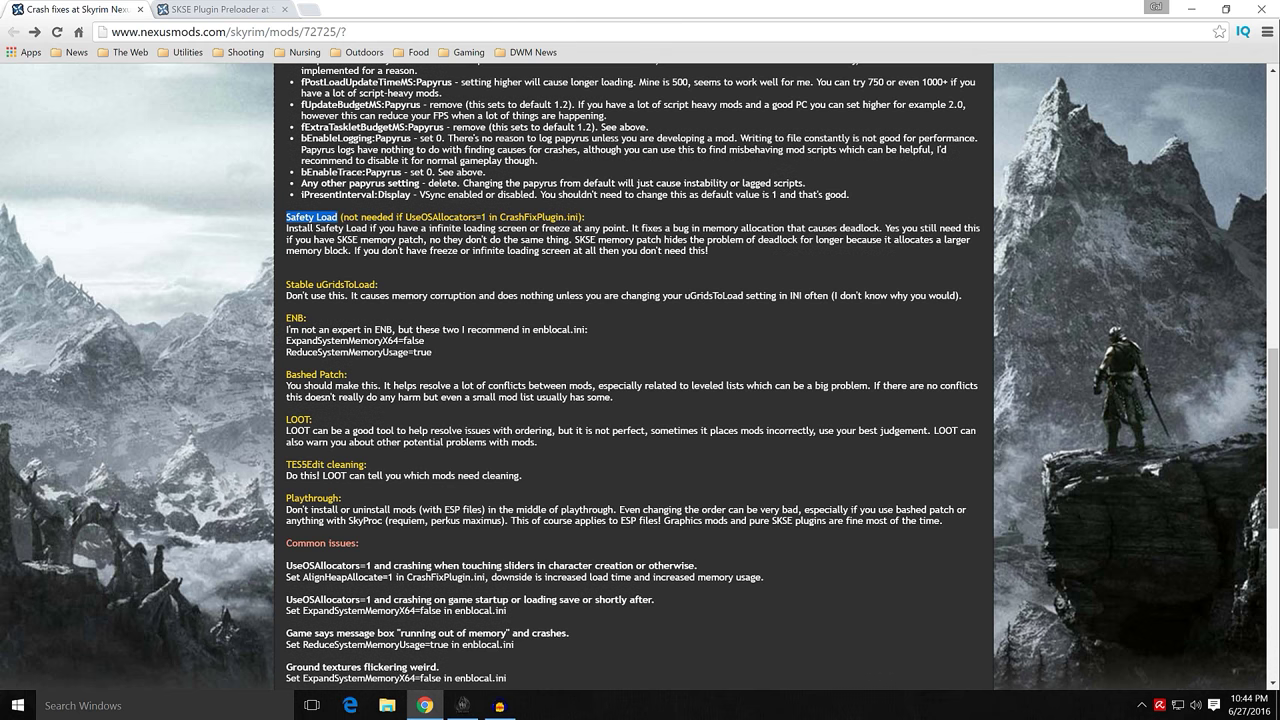
click(259, 246)
- Highlight the ENB section and its two recommended enblocal.ini settings in the Crash fixes description, then clear the selection
scroll(264, 292, down, 1)
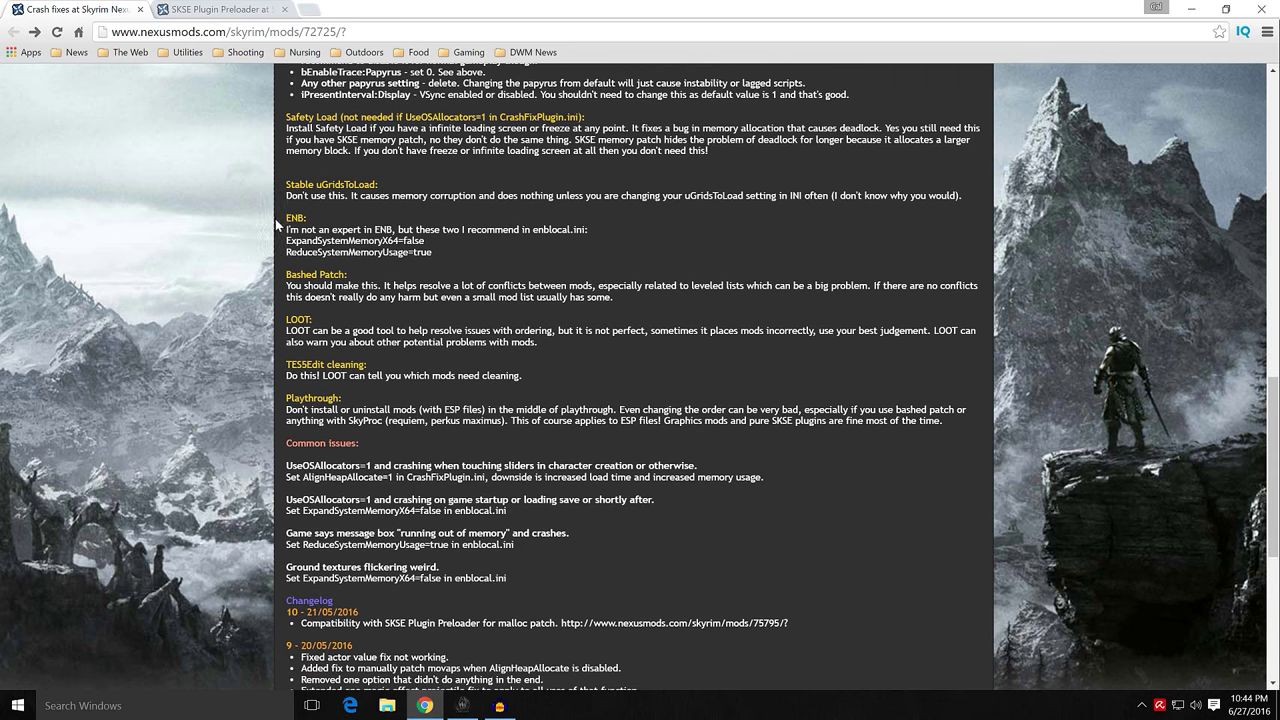
drag(283, 217, 432, 253)
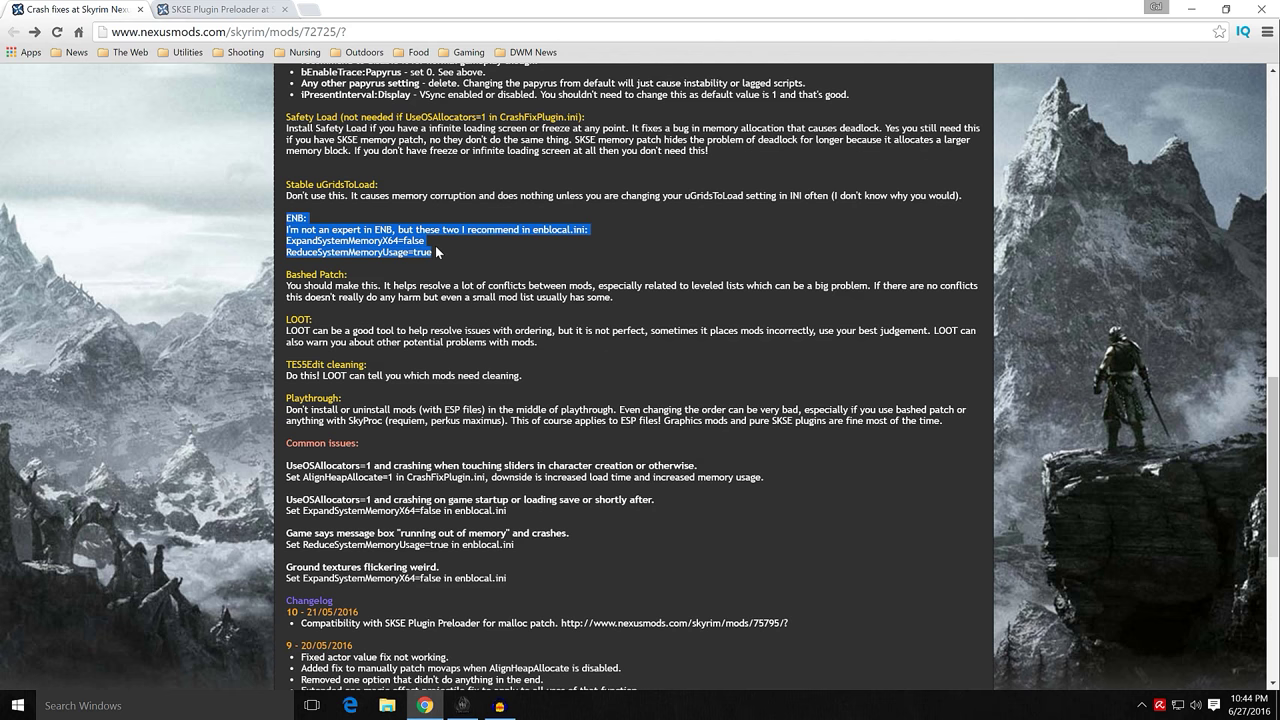
drag(438, 253, 286, 240)
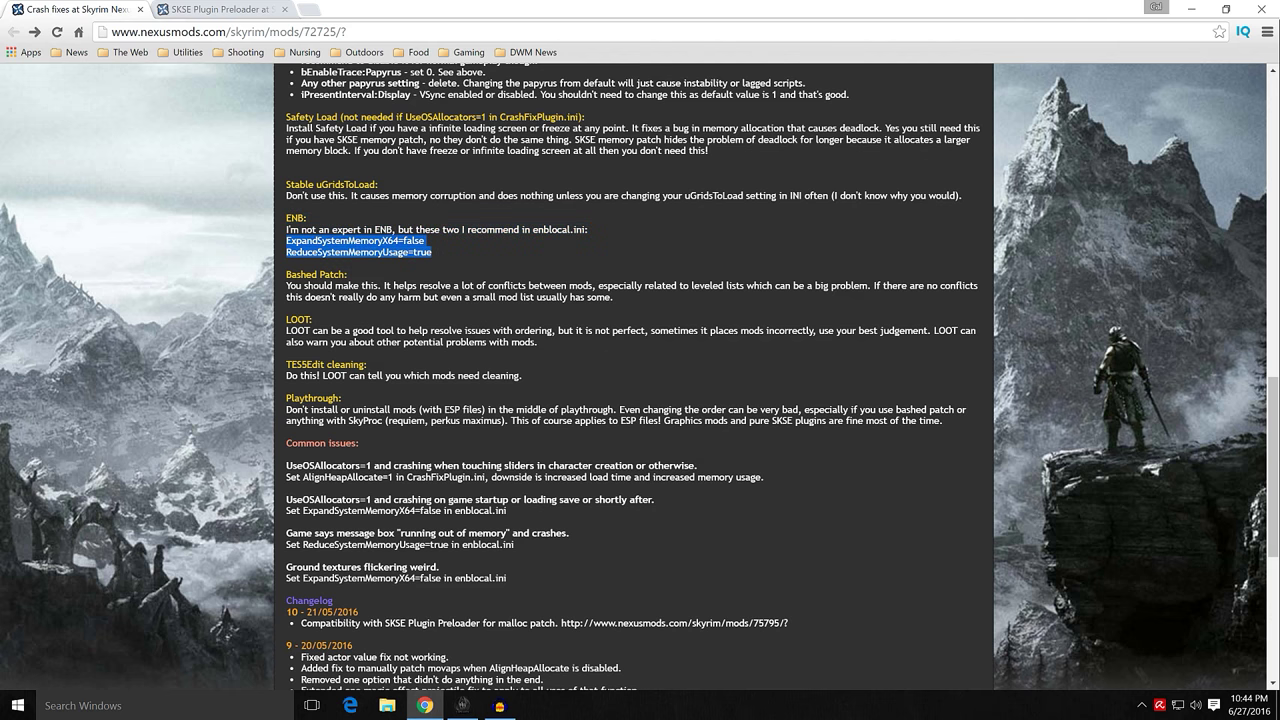
click(262, 260)
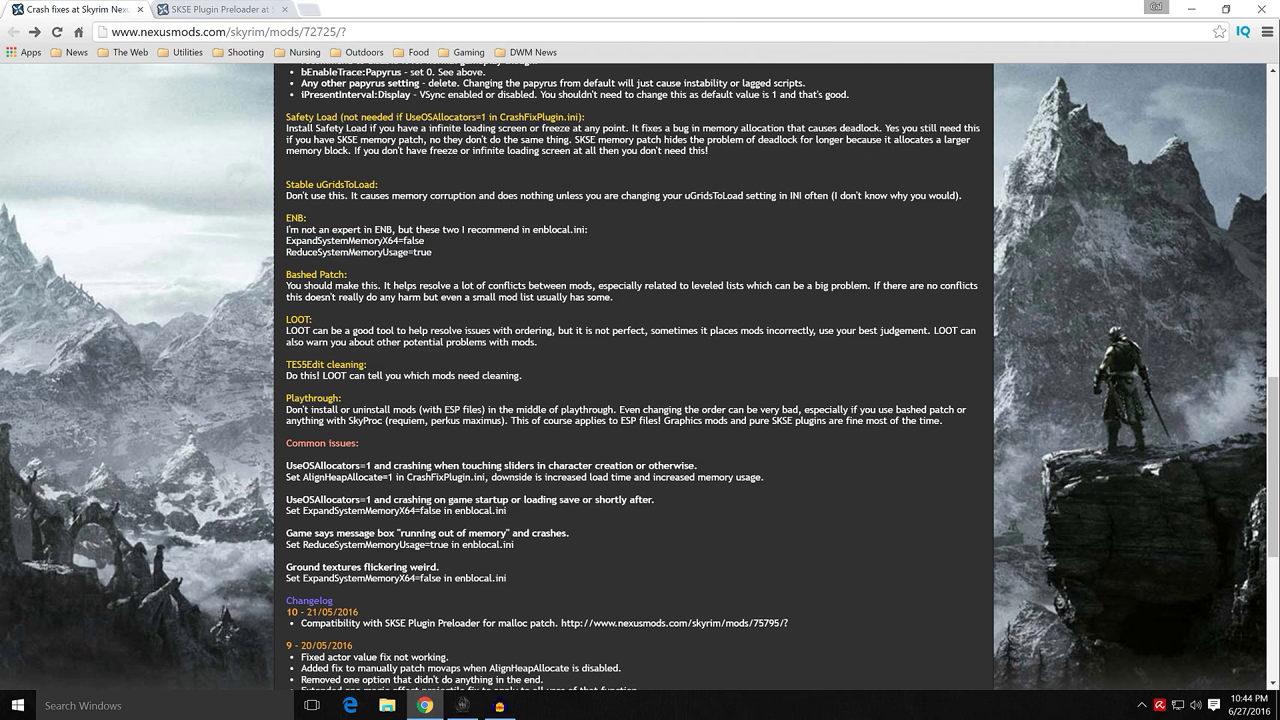
- Highlight the Common issues section in the Crash fixes description, clear the selection and look over the changelog
scroll(259, 400, down, 1)
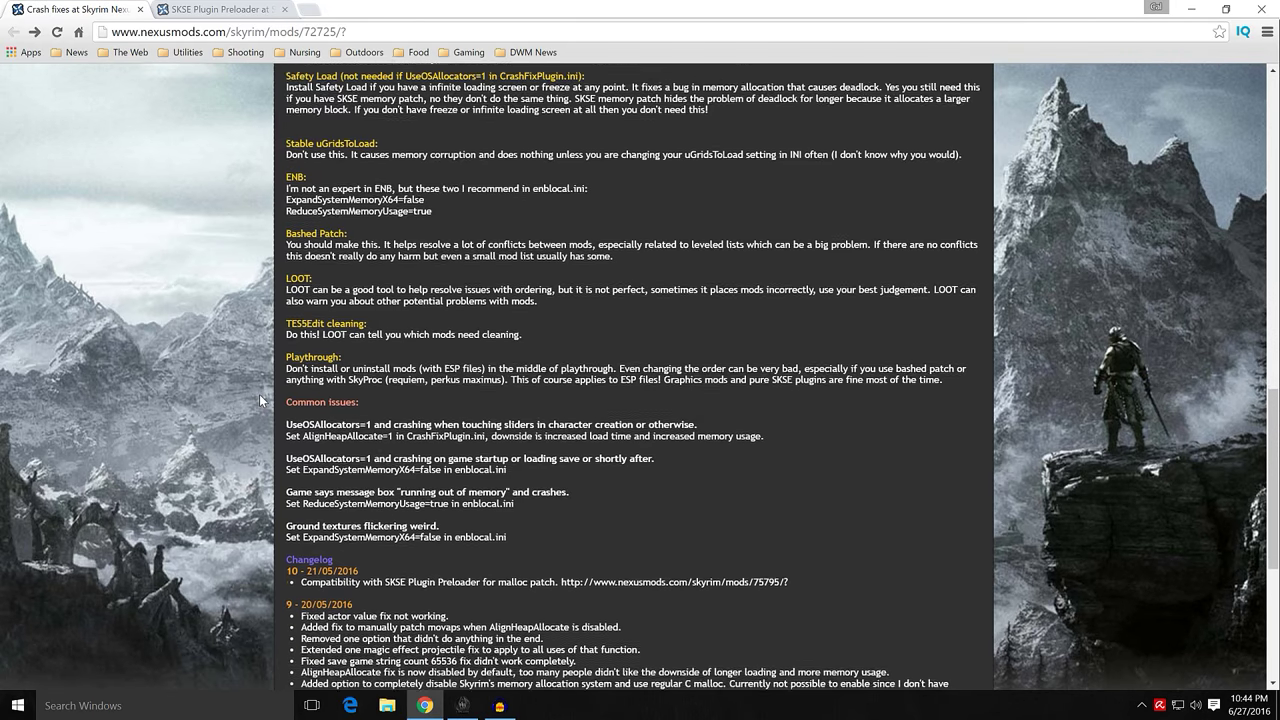
scroll(259, 394, down, 2)
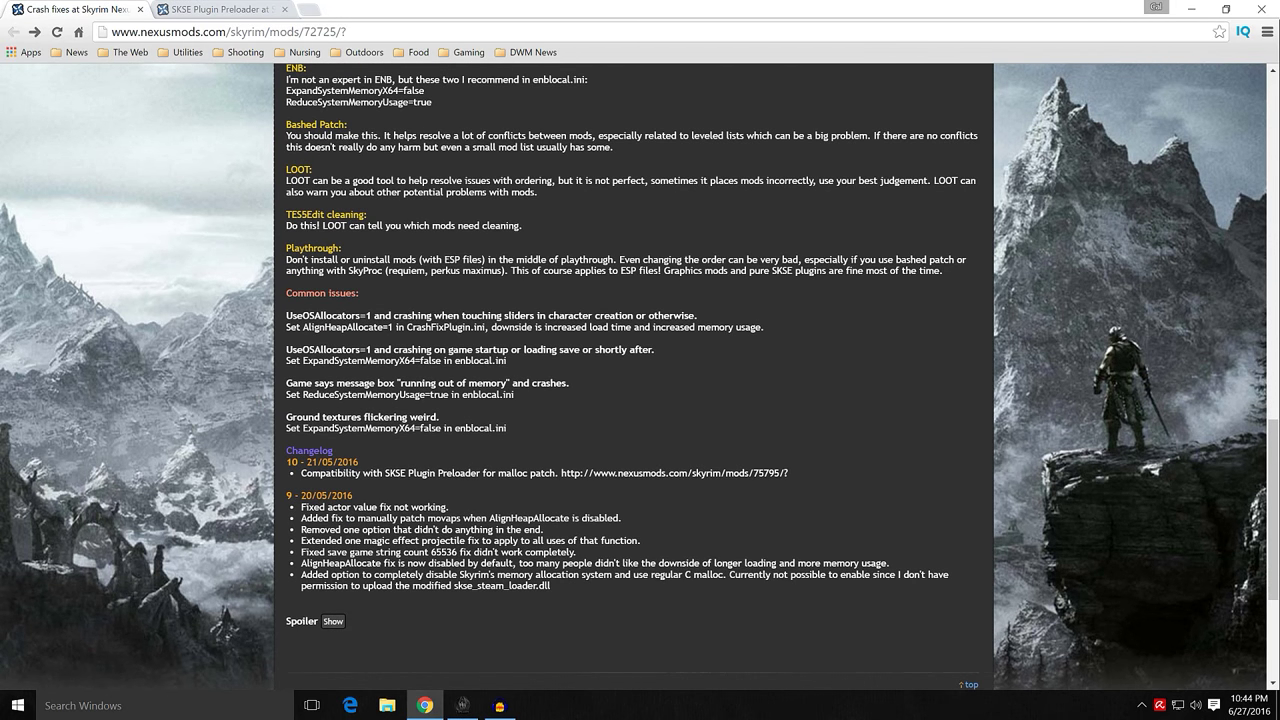
drag(516, 418, 287, 293)
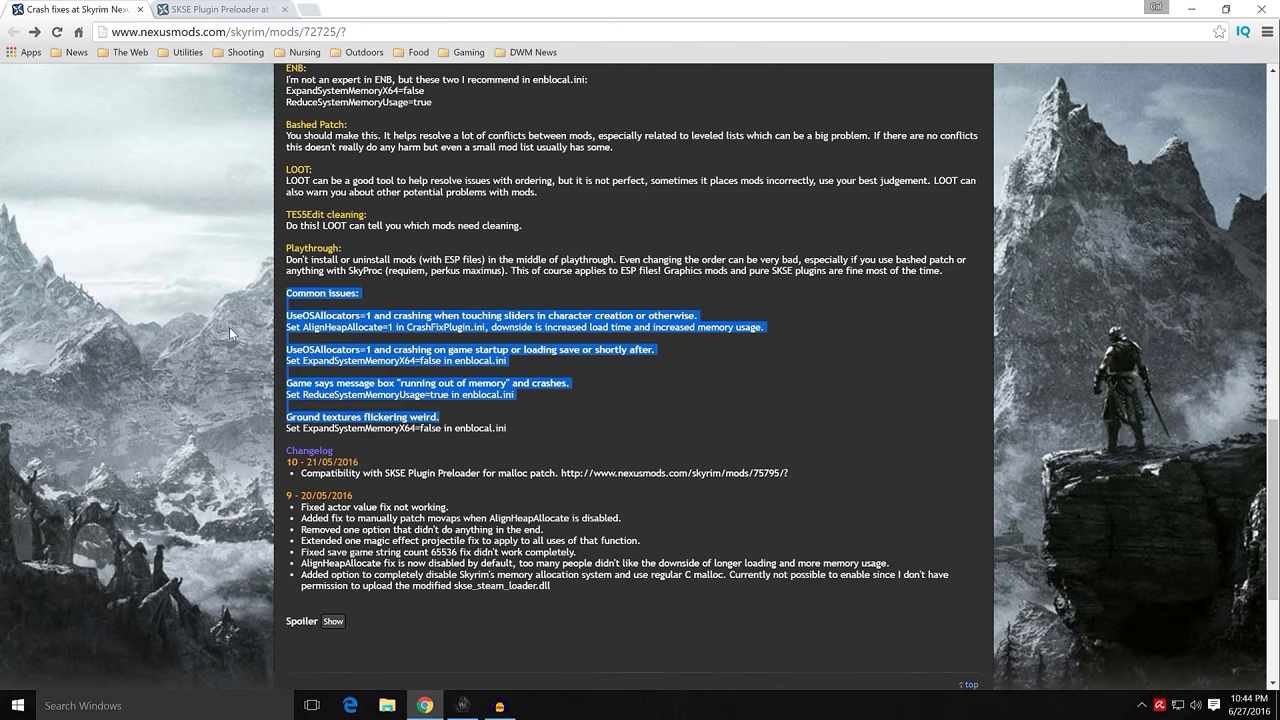
click(264, 324)
scroll(253, 389, down, 2)
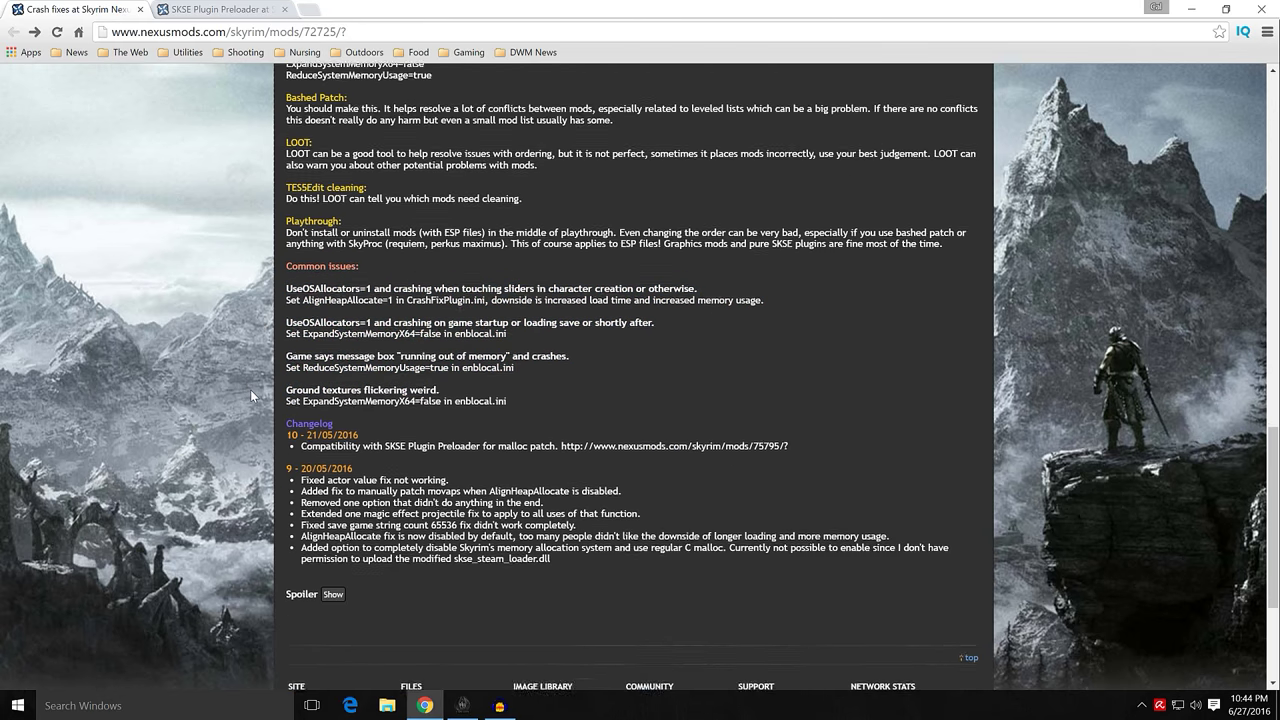
- Open the file list of the Crash fixes mod and examine the Crash Fixes v10 main file and its download options
scroll(255, 389, up, 6)
scroll(253, 390, up, 6)
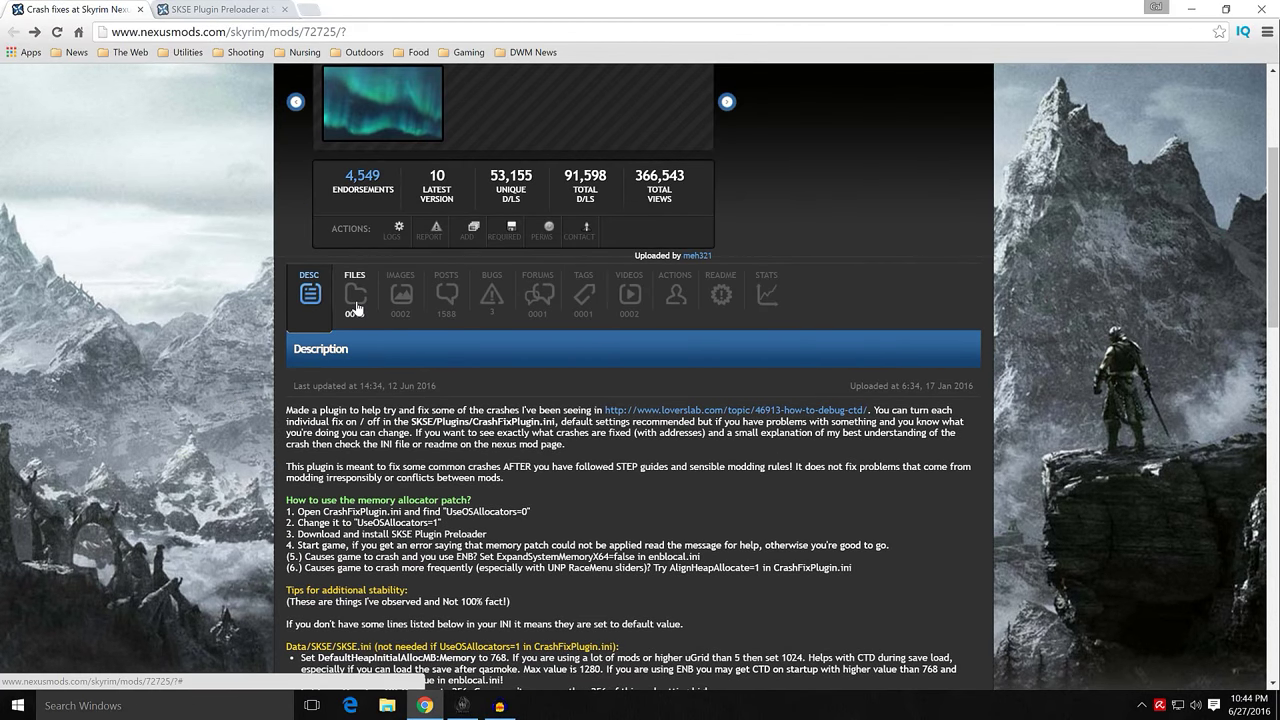
click(355, 295)
scroll(259, 335, down, 2)
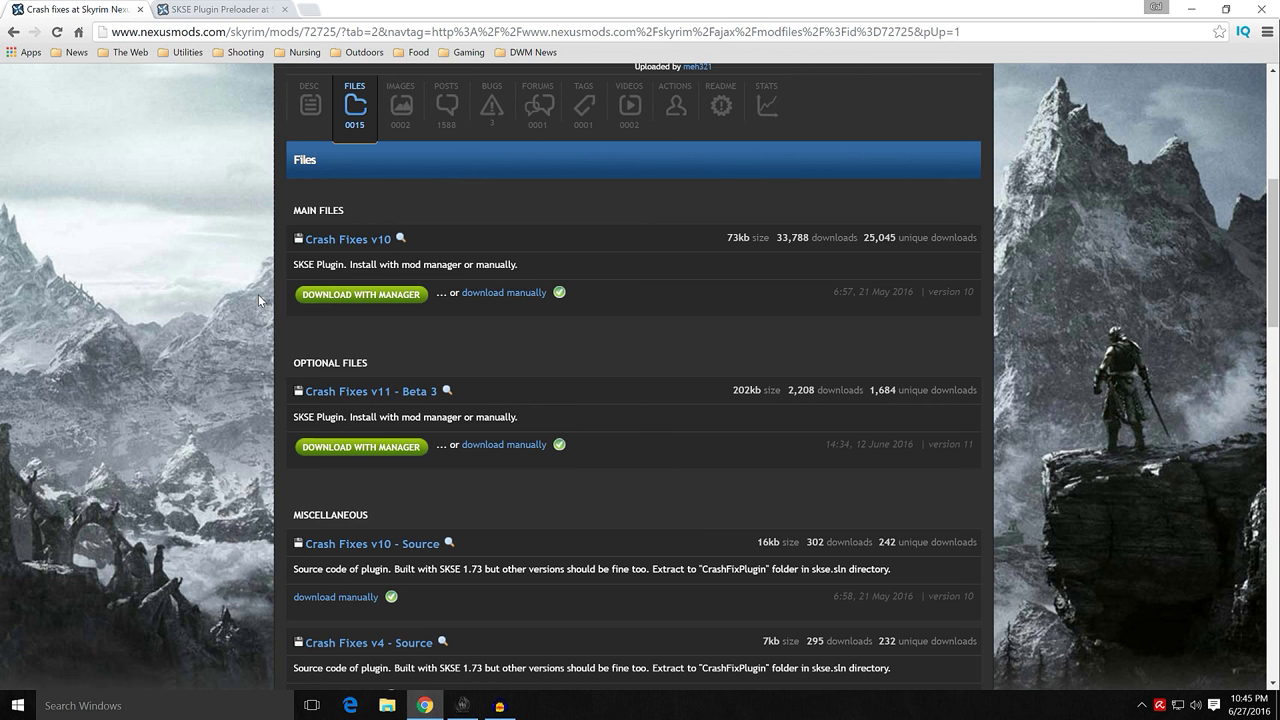
scroll(258, 296, up, 1)
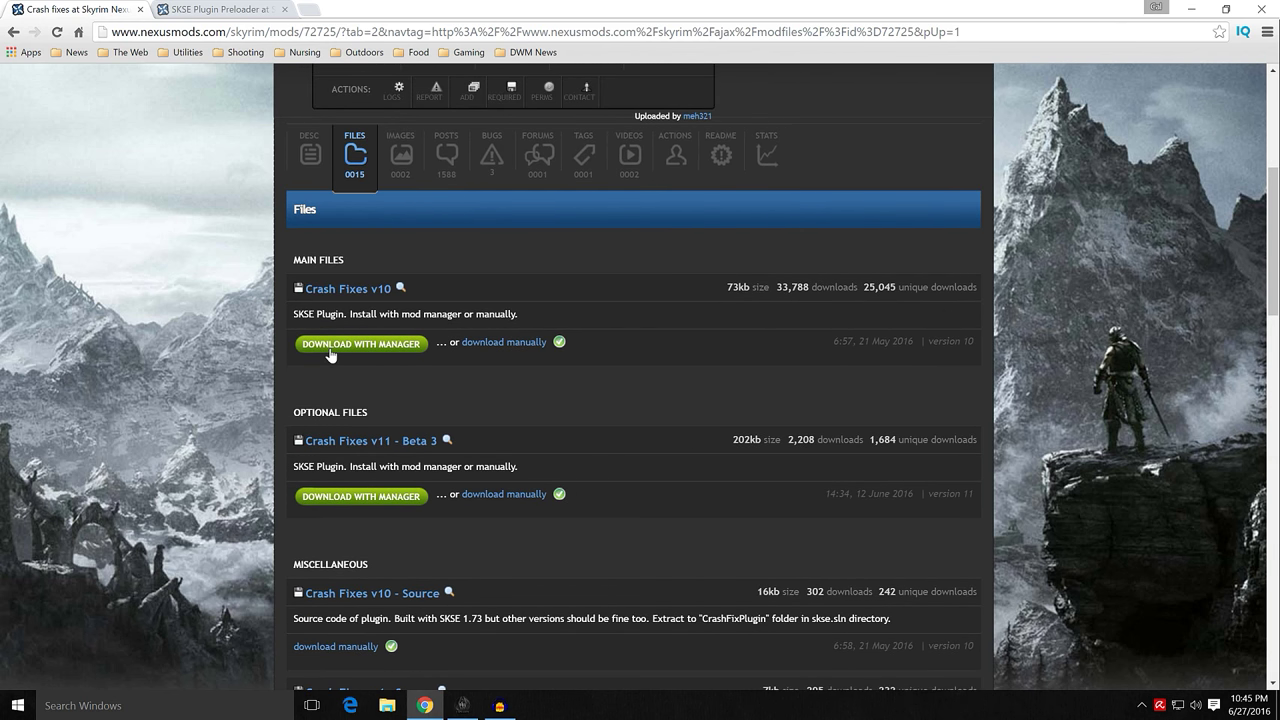
- Return to the desktop and move the D3DX9_42 - Wrapper v3 archive and its extracted folder apart
click(1188, 9)
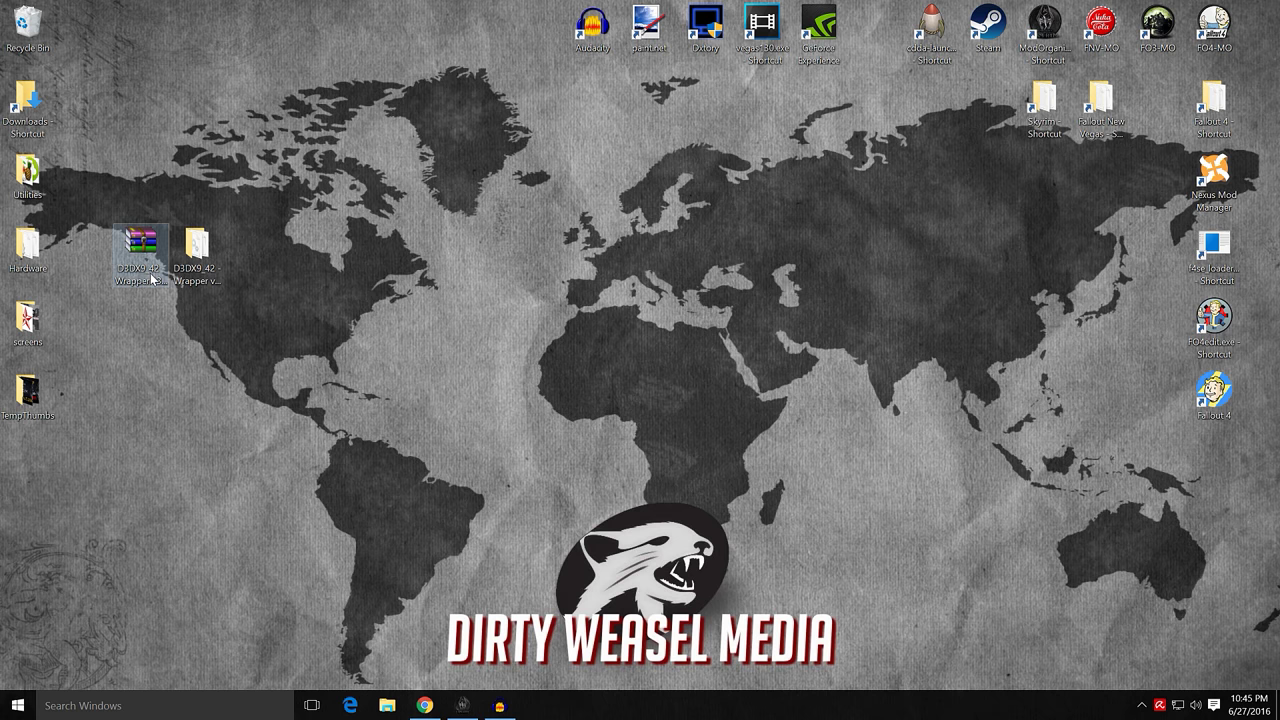
drag(136, 263, 146, 180)
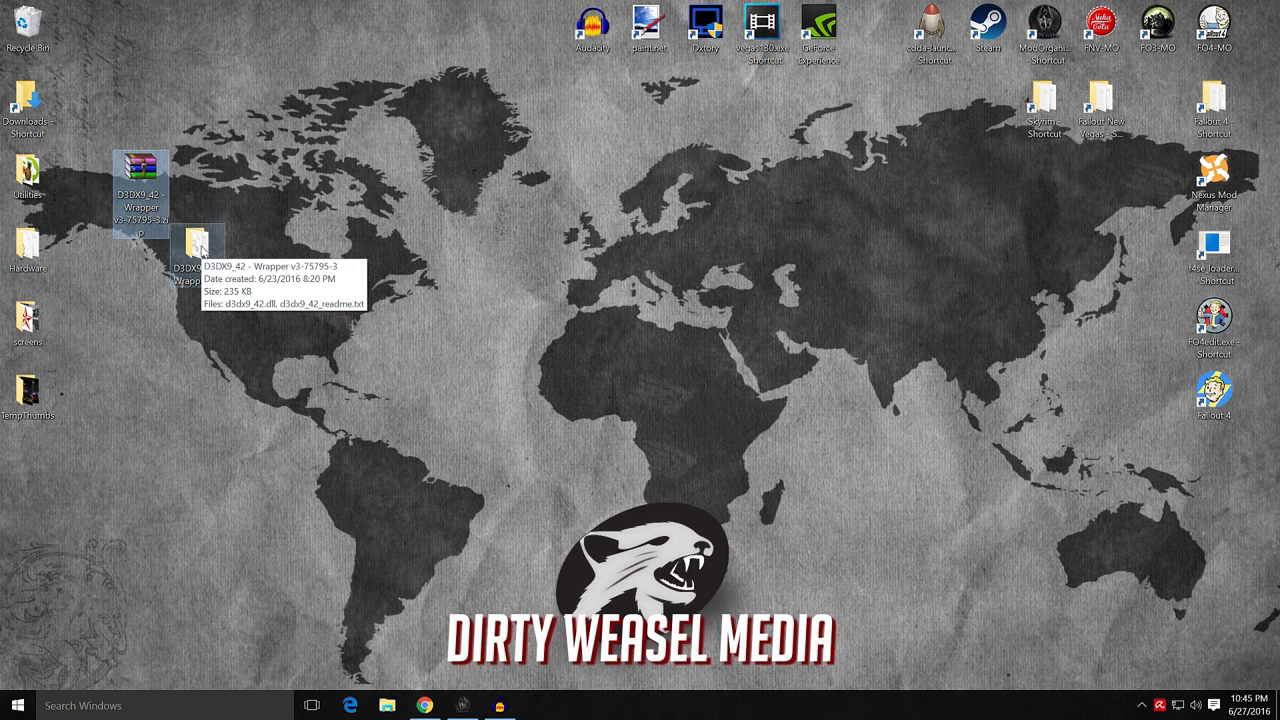
drag(202, 252, 258, 256)
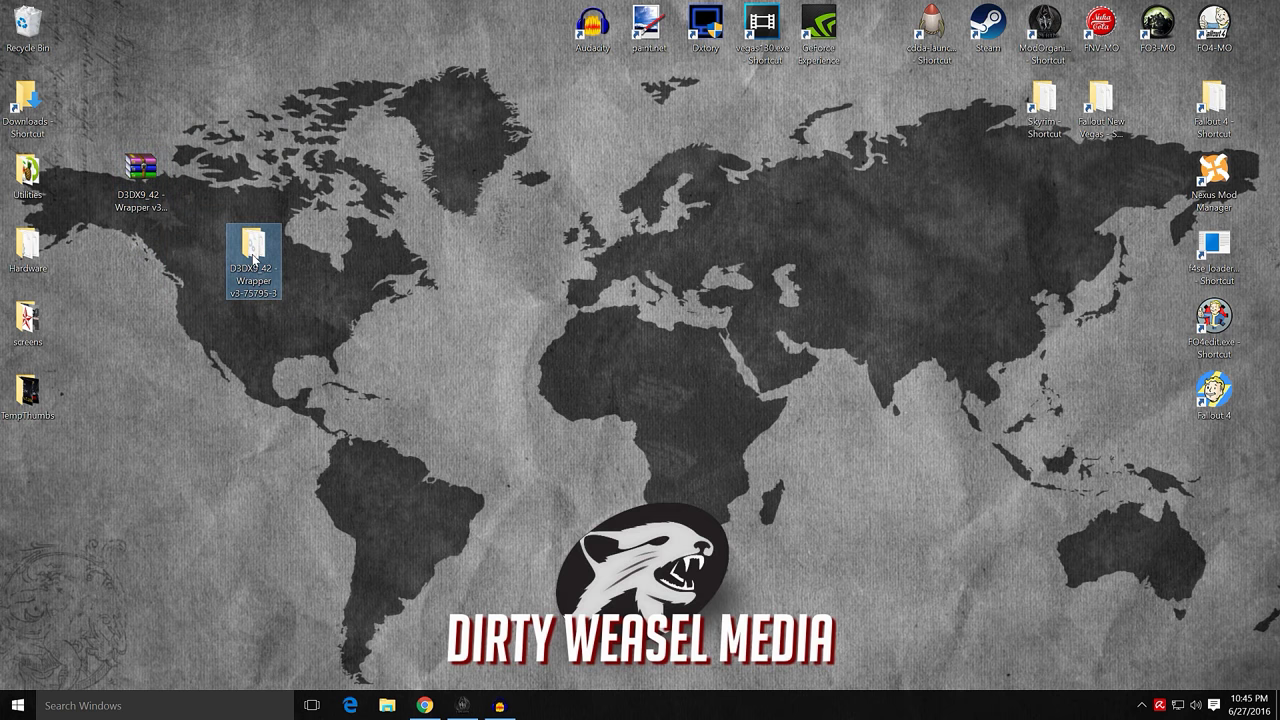
- Copy d3dx9_42.dll from the extracted D3DX9_42 - Wrapper v3 folder on the desktop and close that folder
double_click(263, 278)
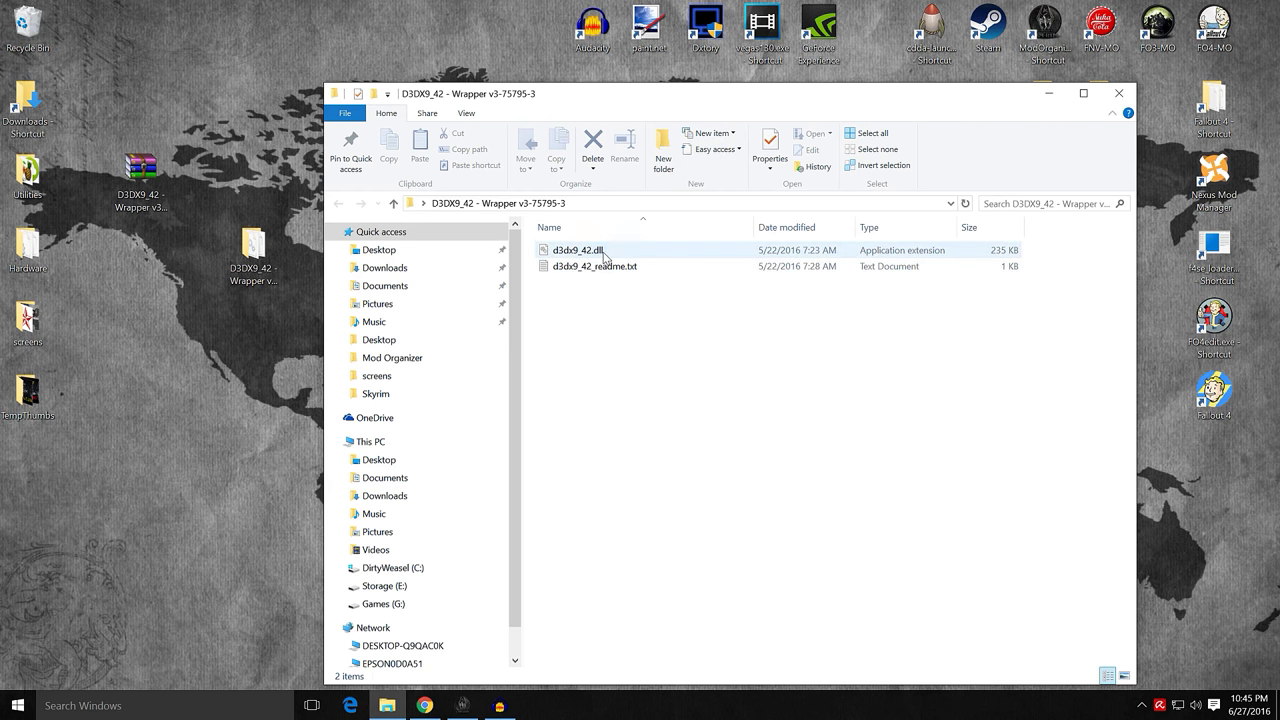
click(604, 256)
right_click(608, 257)
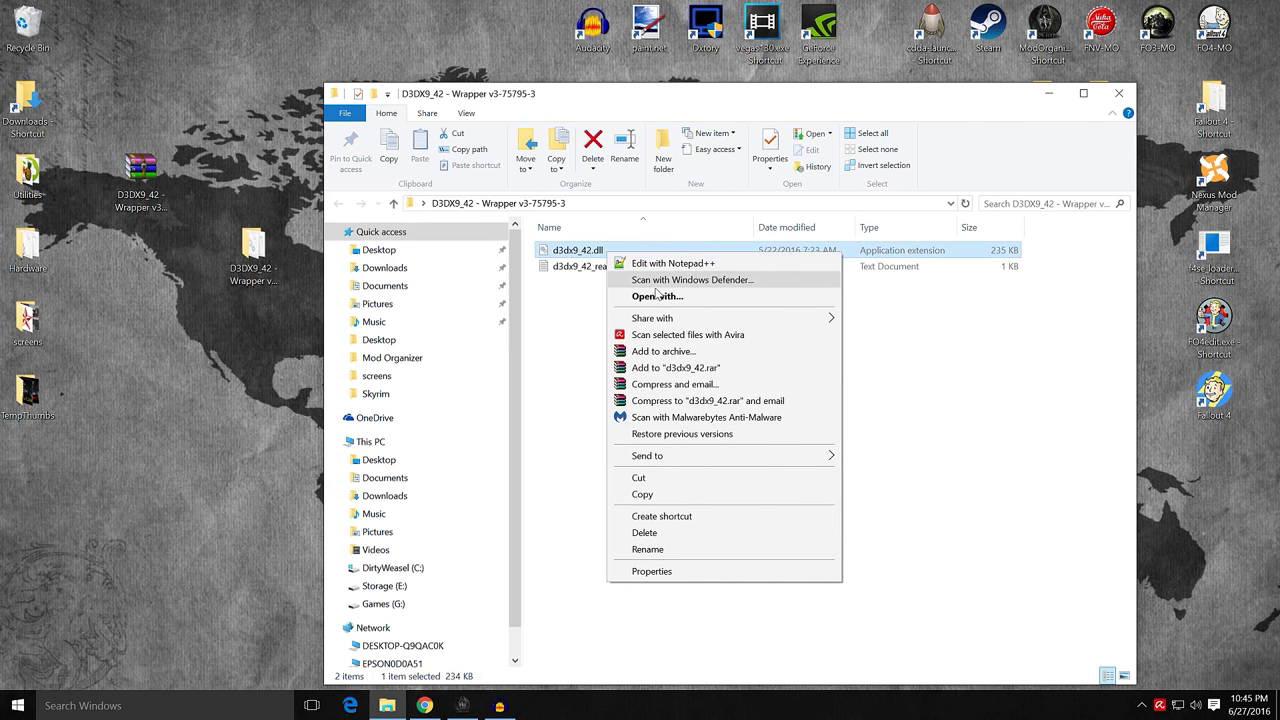
click(686, 494)
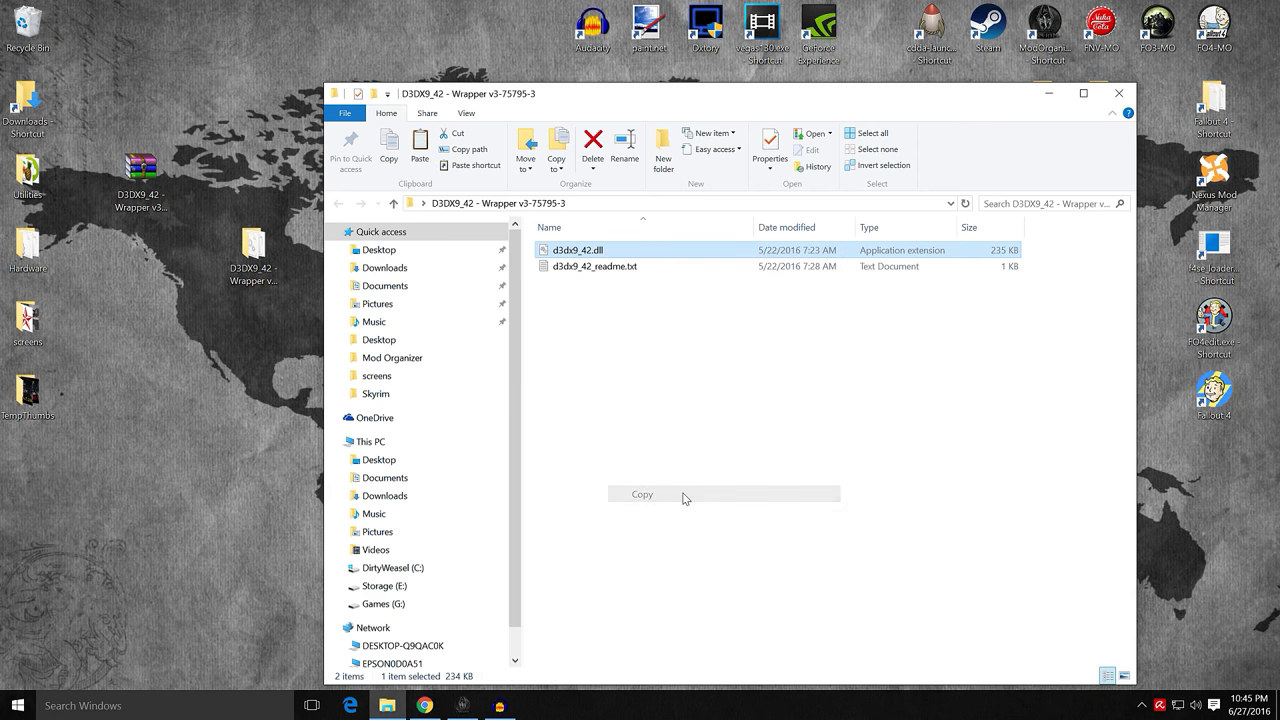
click(1122, 95)
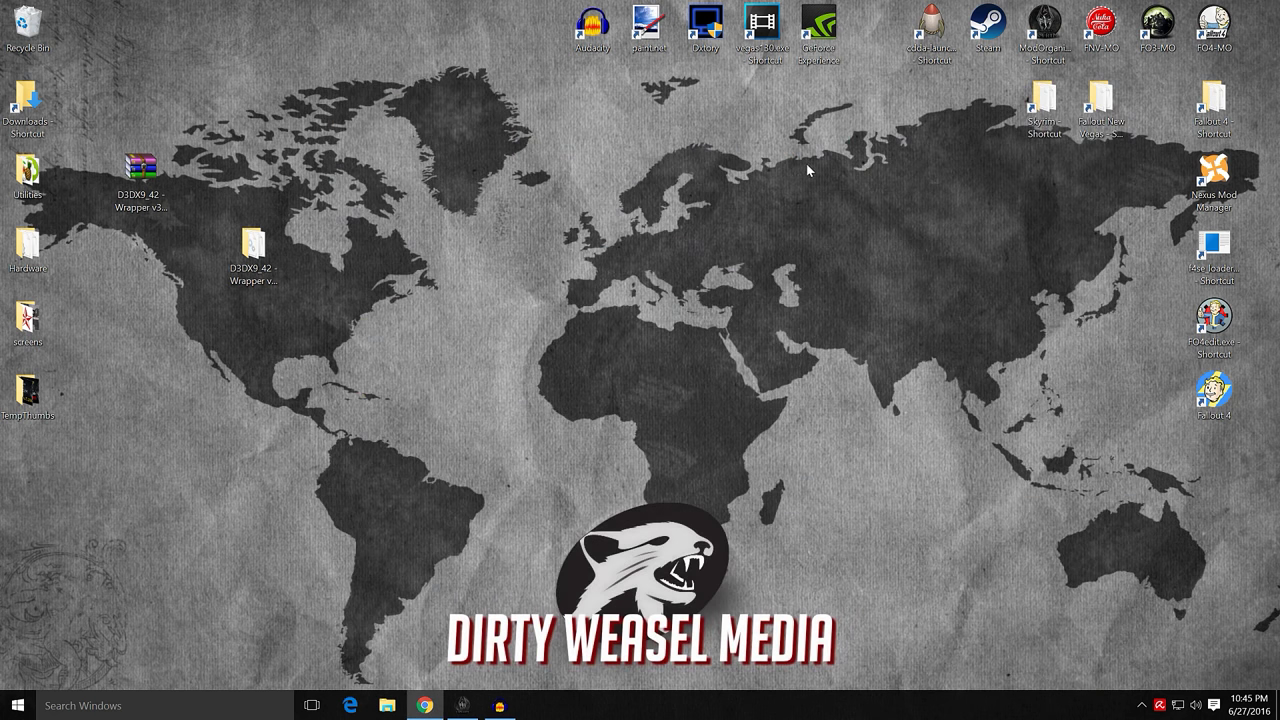
- Paste d3dx9_42.dll into the Skyrim root folder alongside TESV.exe and close the folder
double_click(1037, 100)
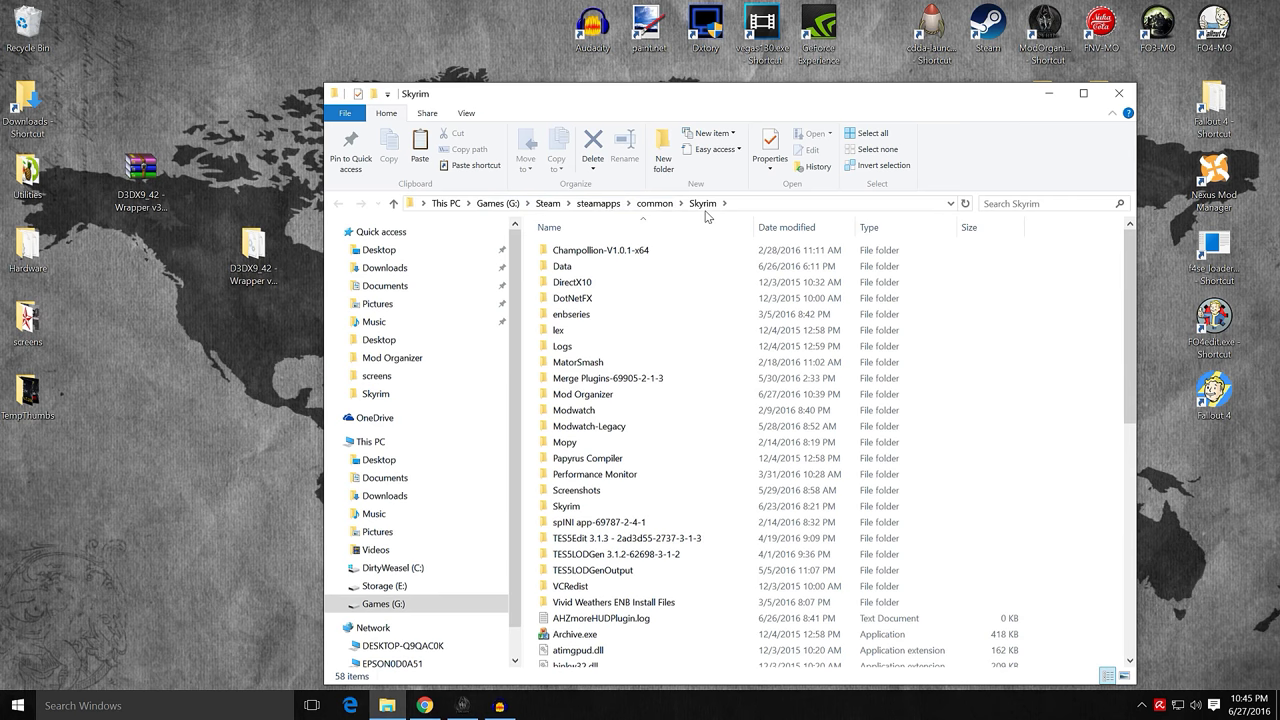
drag(1134, 249, 1154, 523)
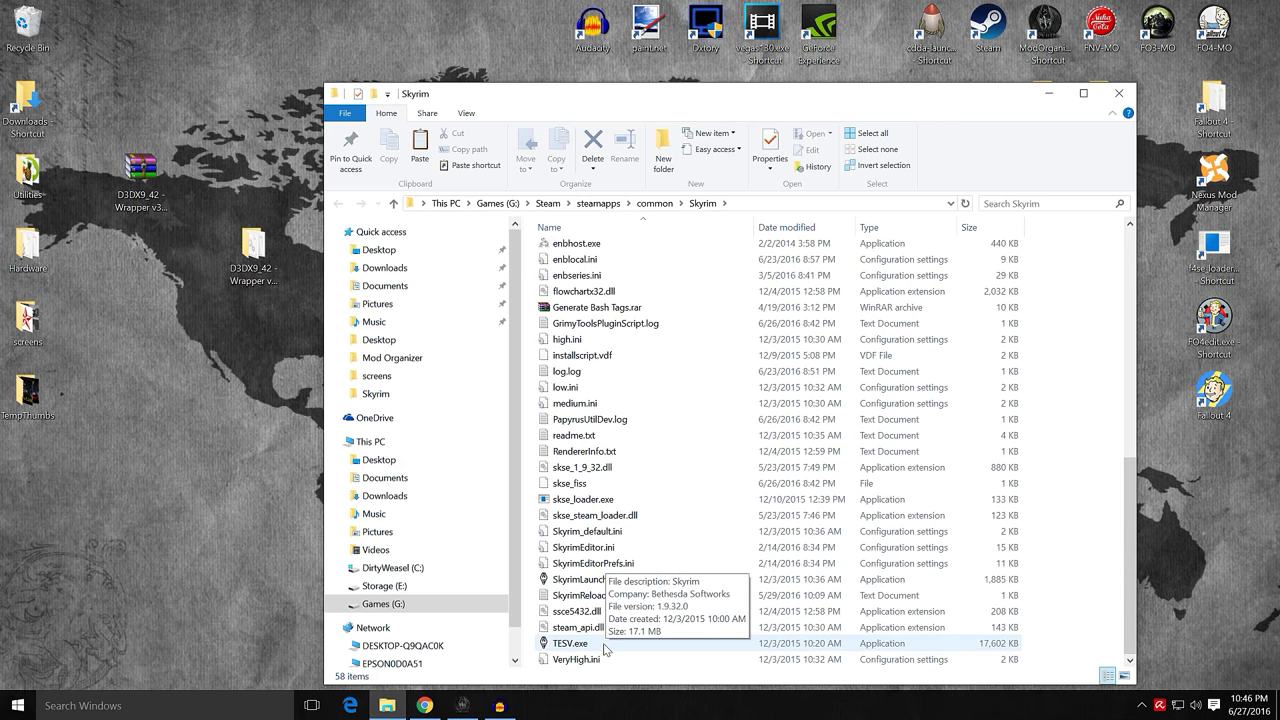
right_click(1074, 339)
click(1093, 440)
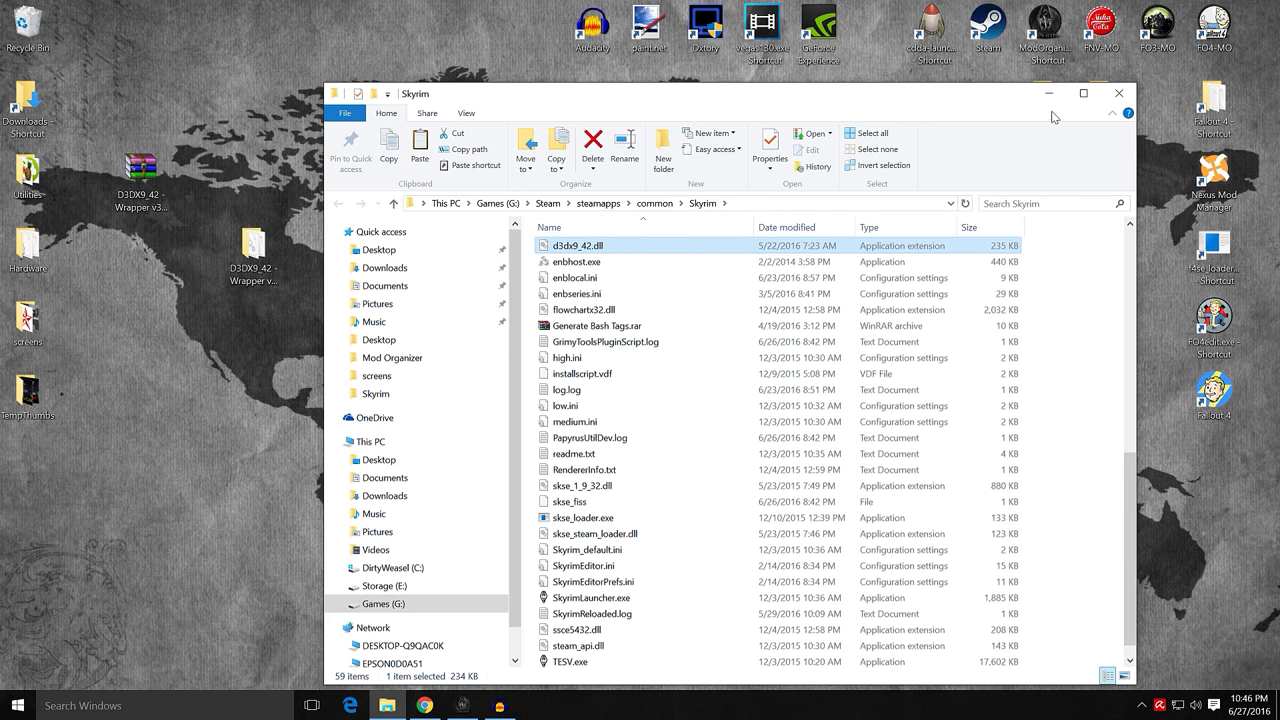
click(1117, 94)
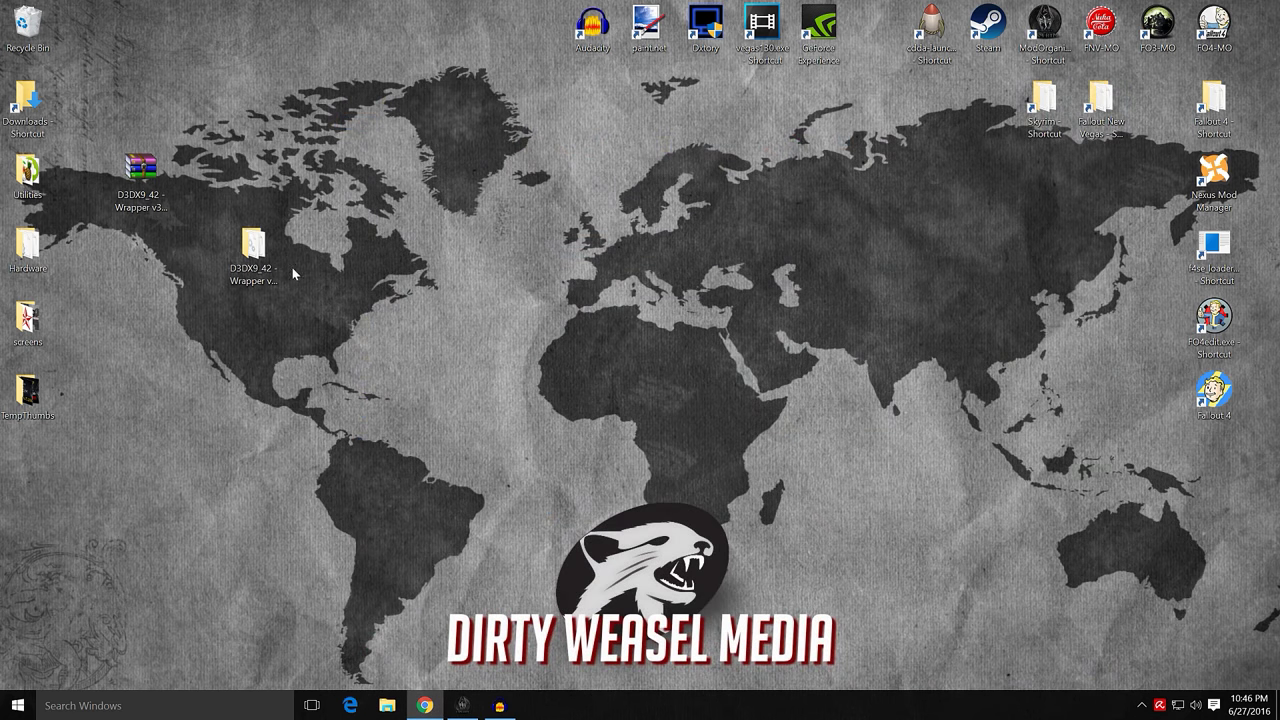
double_click(254, 258)
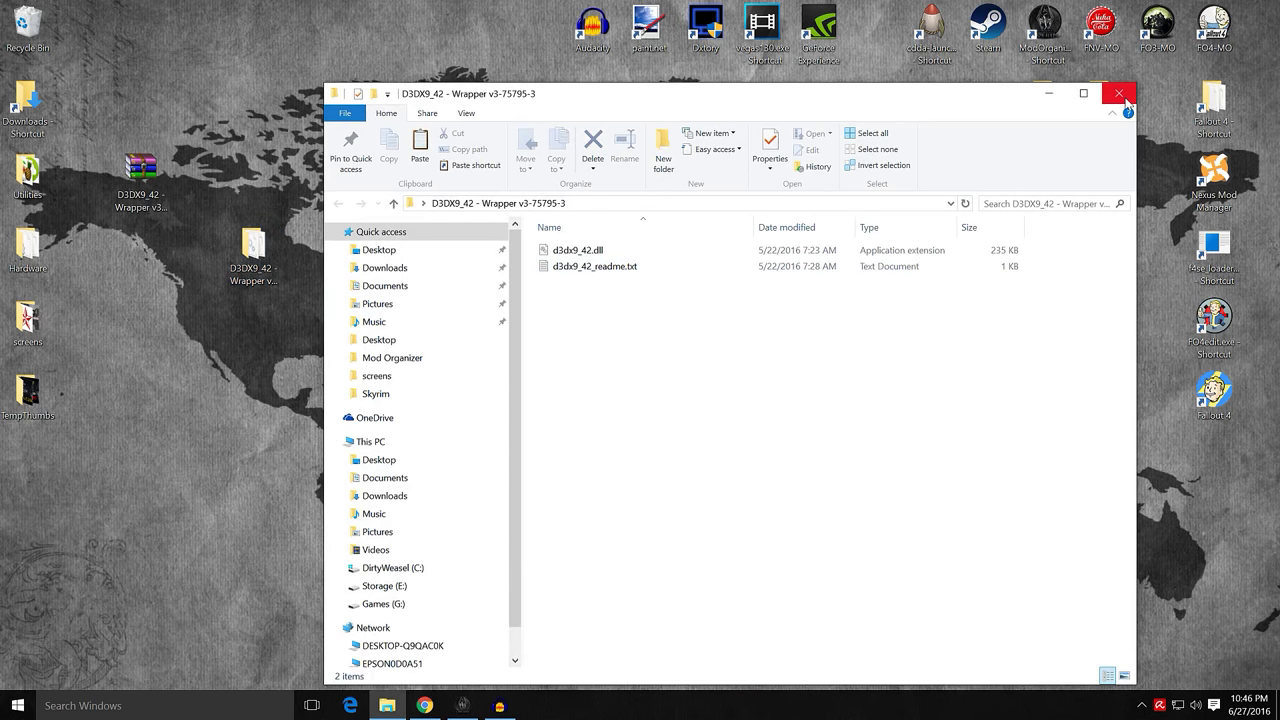
click(1118, 93)
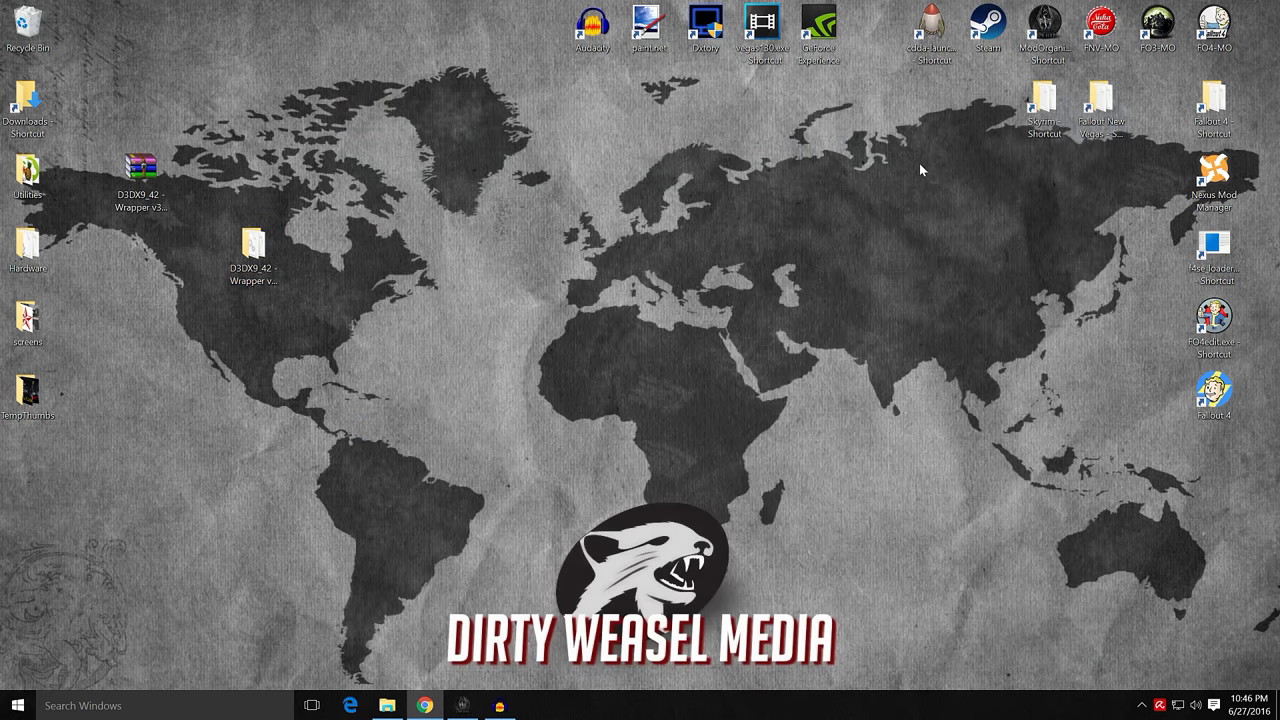
- Switch to Mod Organizer and install the downloaded Crash Fixes v10 archive through the manual installer under the name Crash fixes
click(462, 705)
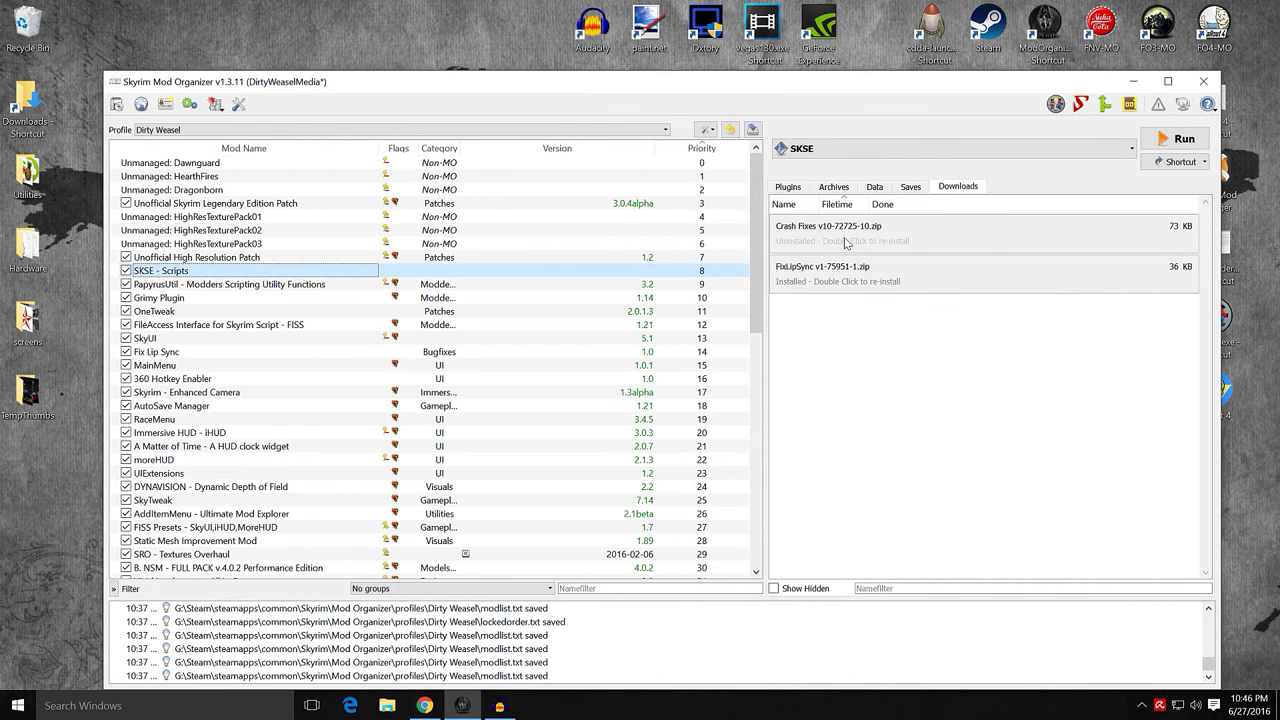
mouse_move(845, 240)
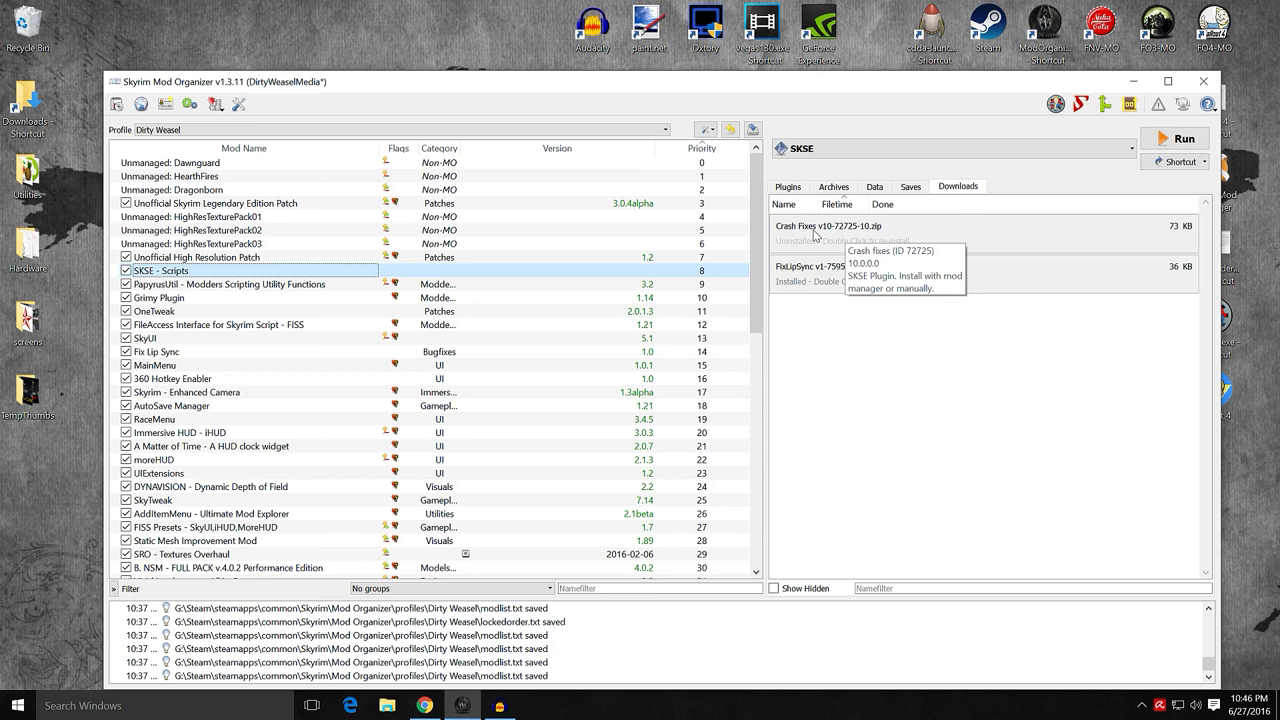
double_click(815, 234)
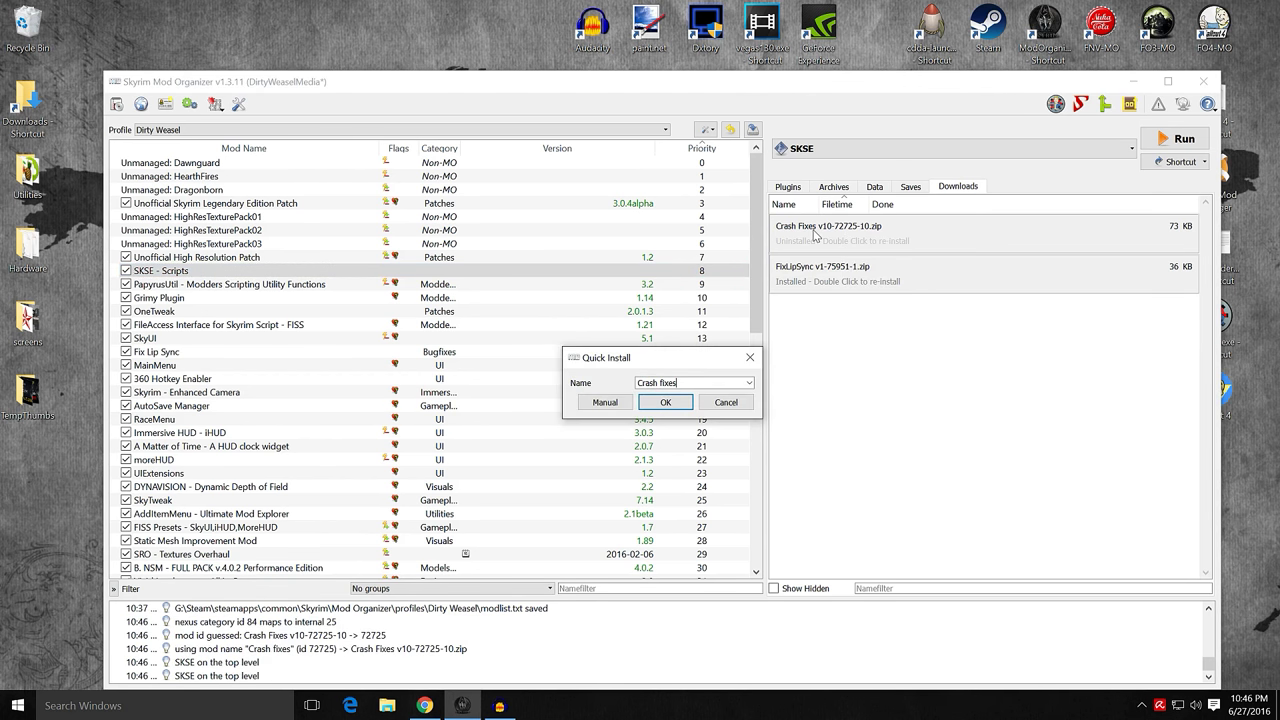
click(604, 402)
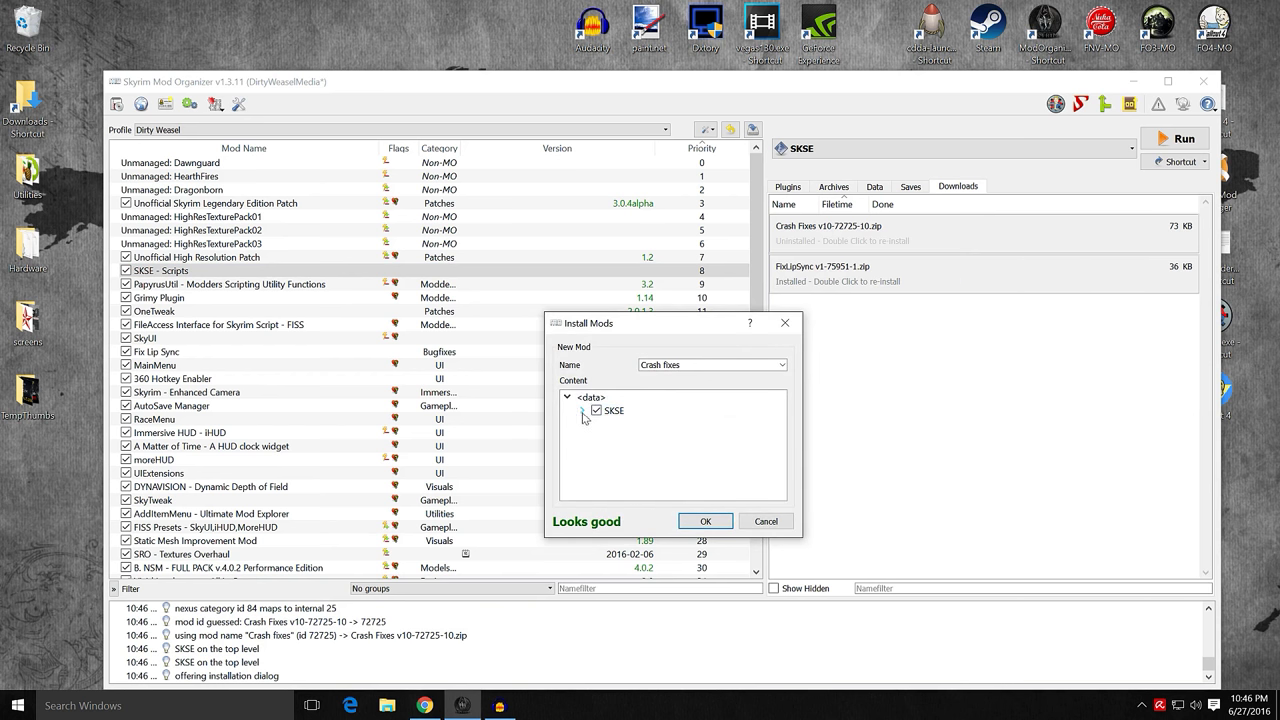
click(704, 521)
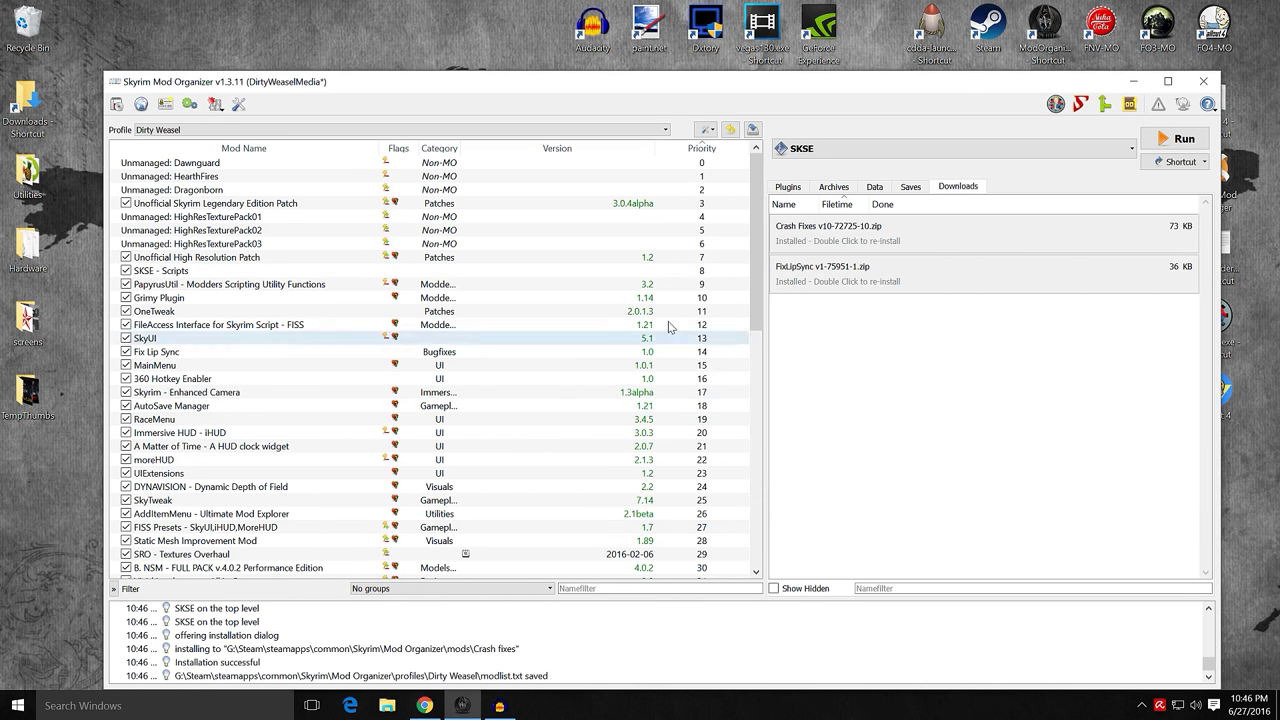
- Enable the Crash fixes mod and move it directly below SKSE - Scripts in the mod order, at priority 9
drag(756, 260, 758, 527)
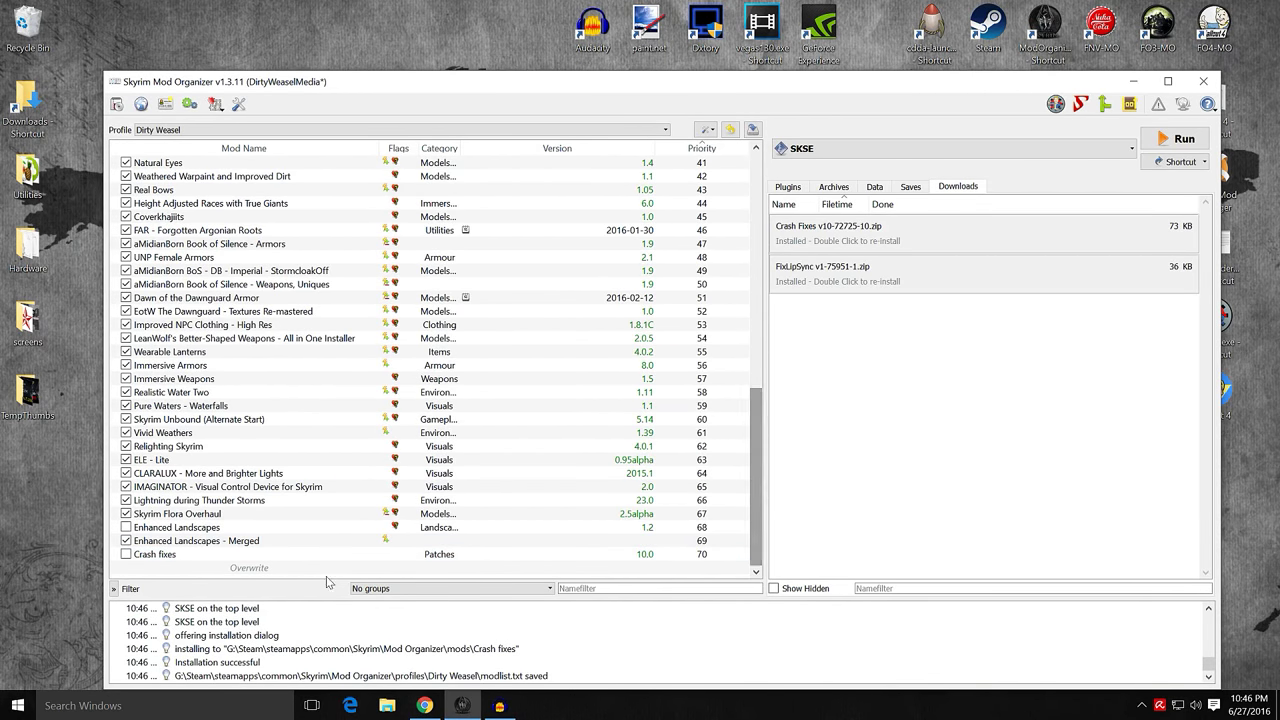
click(126, 555)
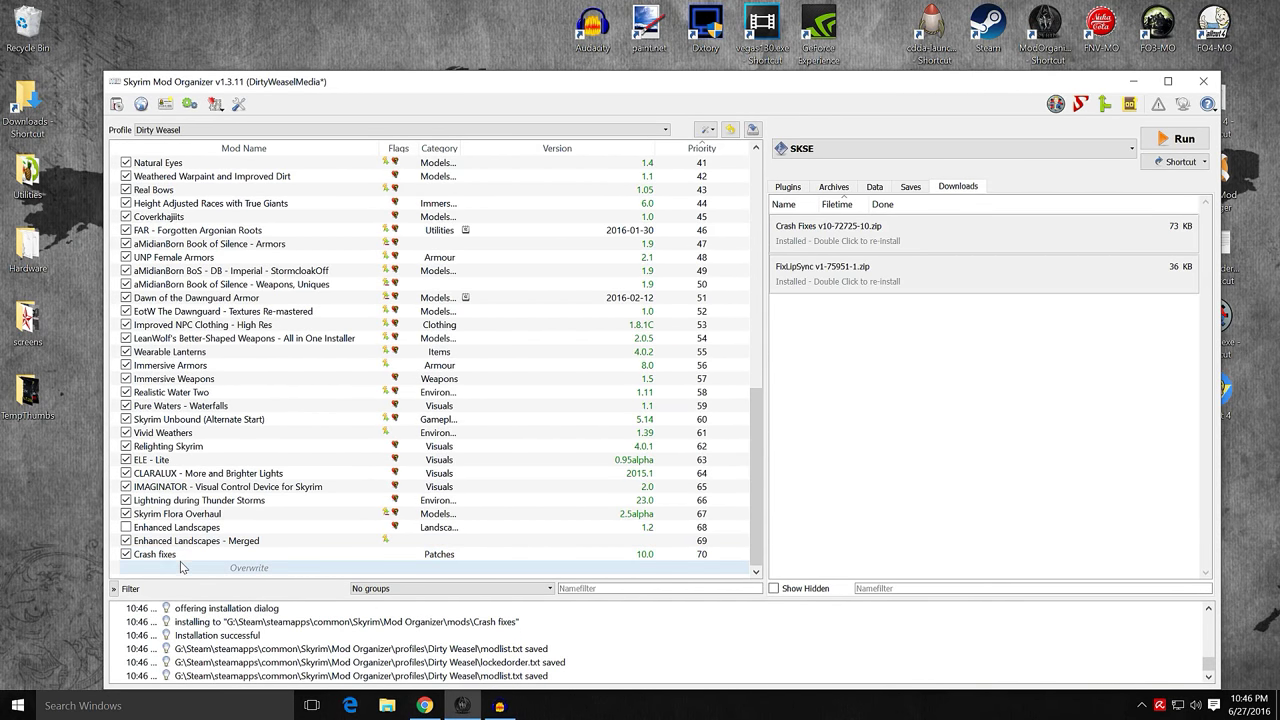
drag(184, 560, 243, 205)
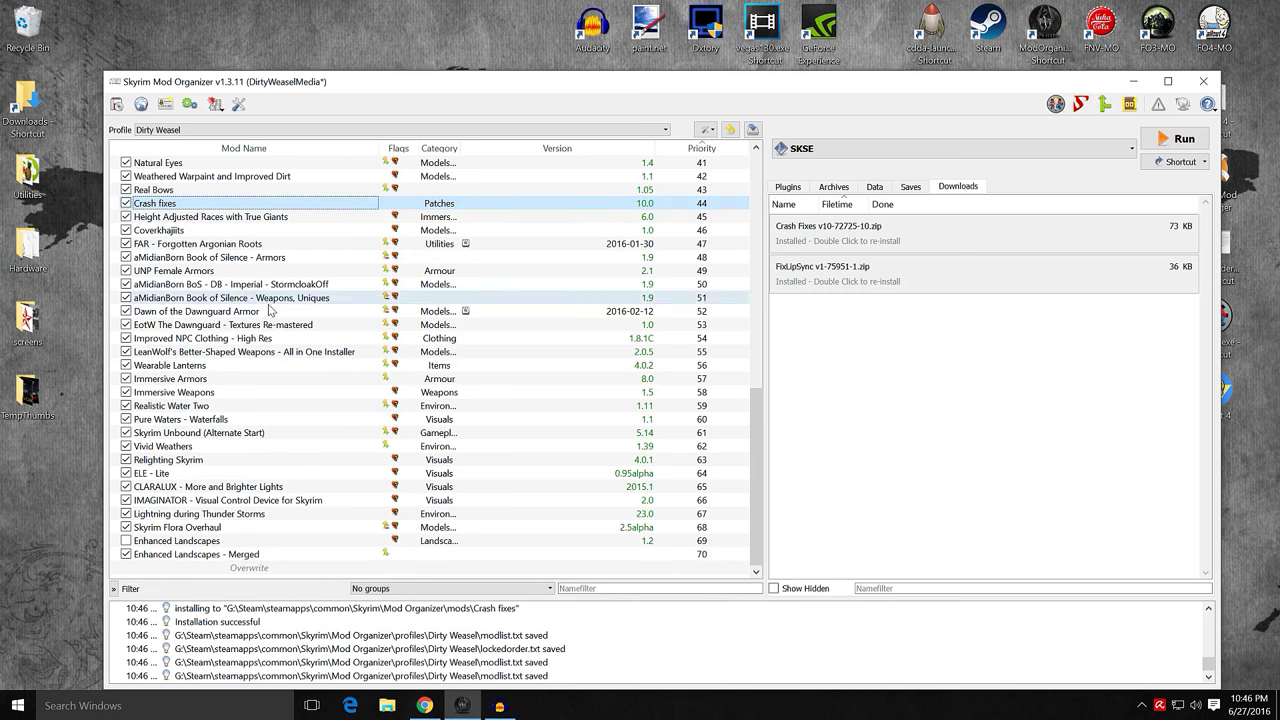
scroll(243, 205, up, 4)
drag(248, 365, 243, 187)
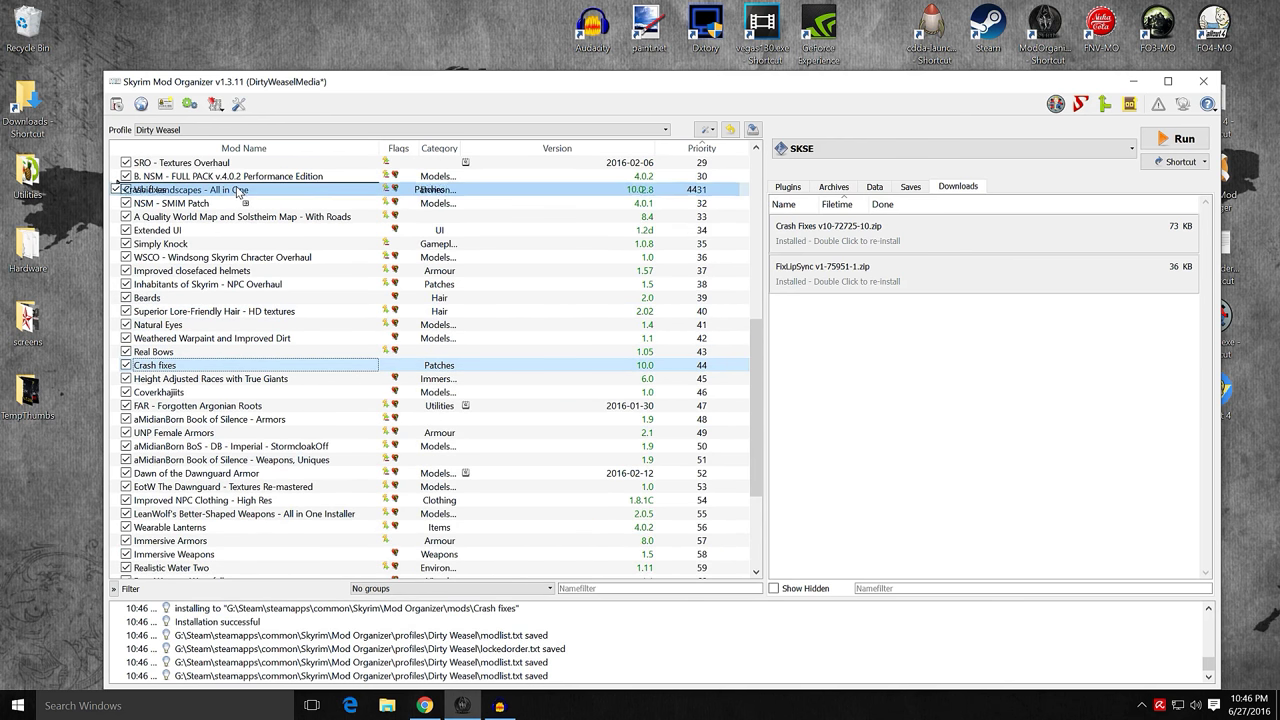
scroll(244, 230, up, 7)
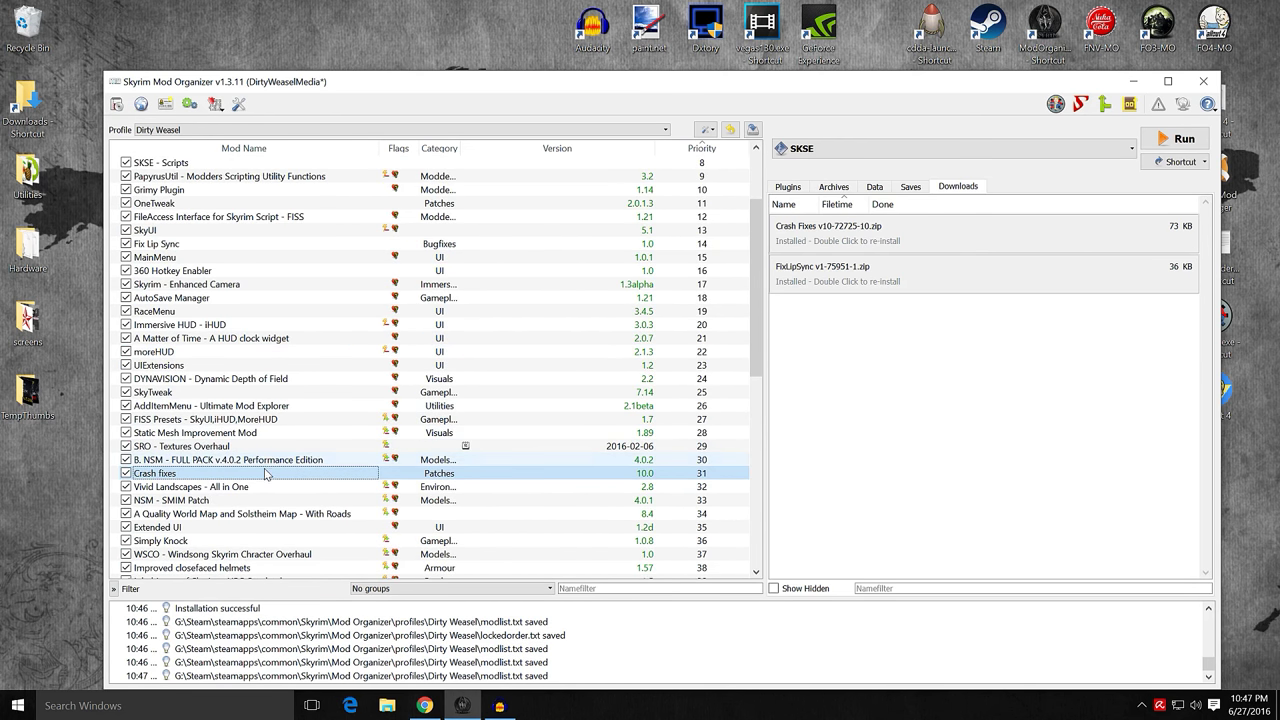
drag(264, 473, 206, 283)
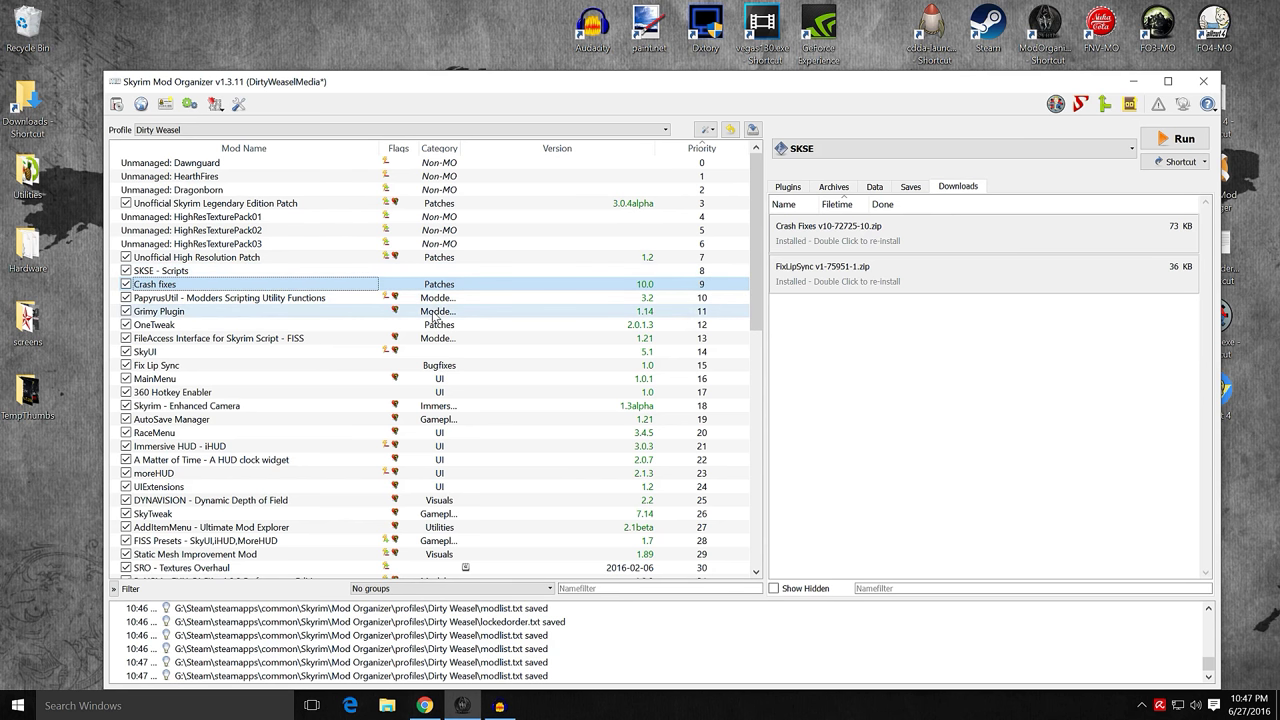
- Open the CrashFixPlugin INI file in the Crash fixes mod's information and widen the window to read its settings
double_click(255, 290)
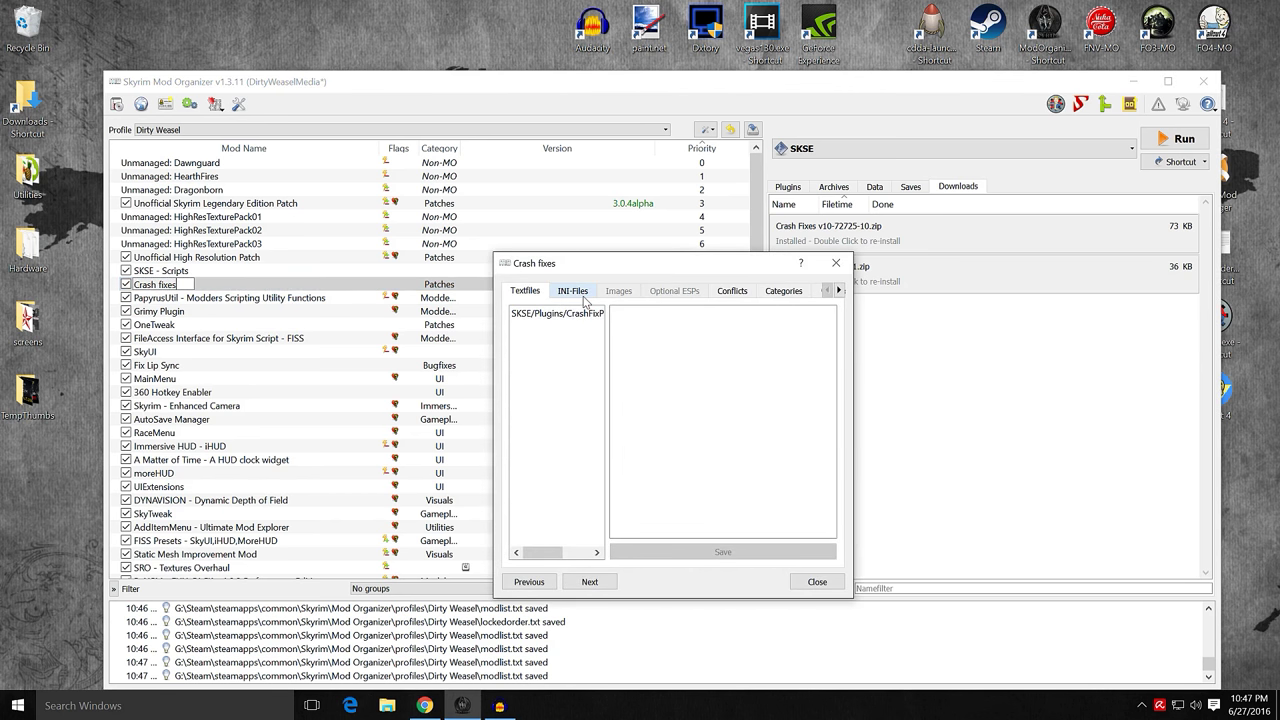
click(583, 297)
click(551, 327)
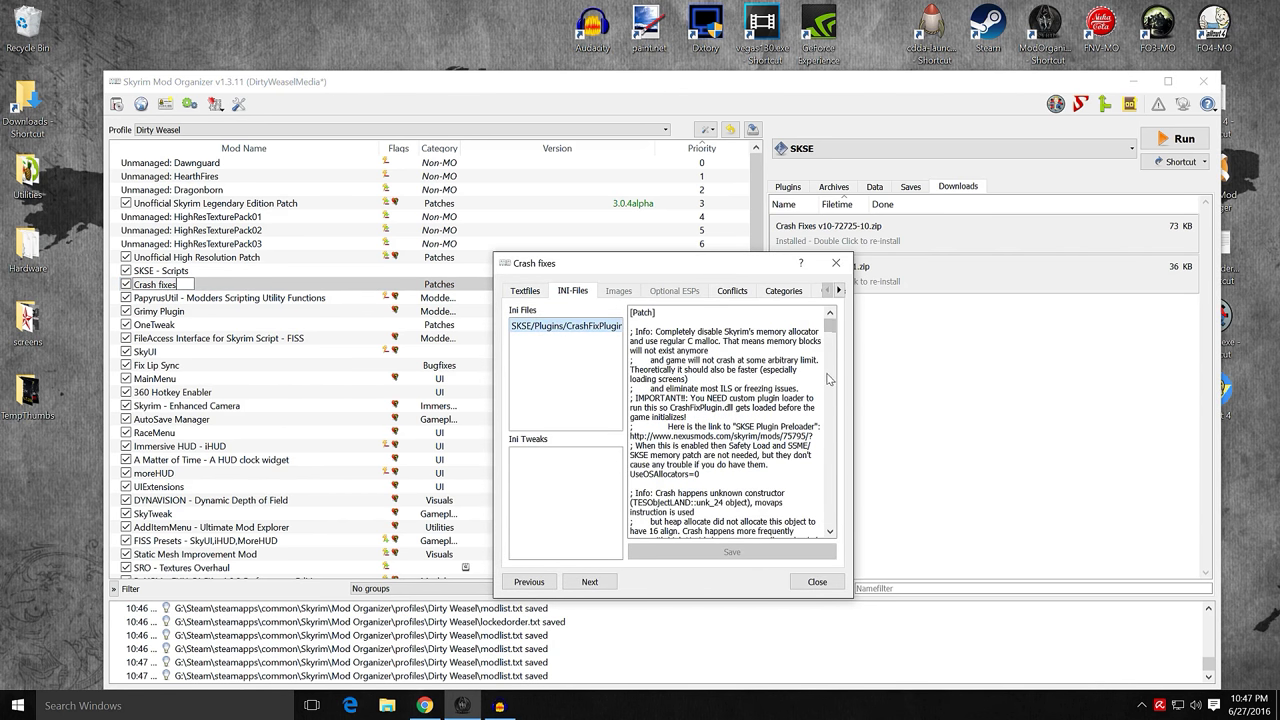
drag(852, 378, 1211, 380)
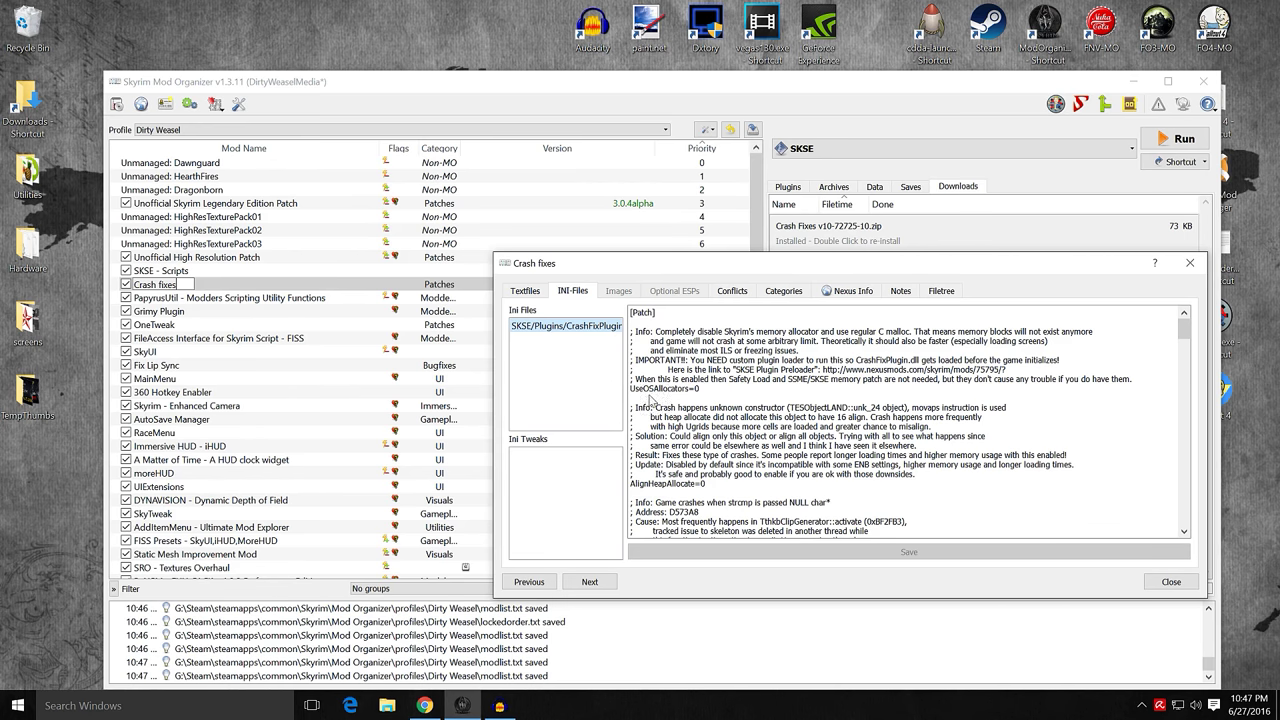
- Set UseOSAllocators to 1 in the CrashFixPlugin INI file
click(701, 391)
drag(701, 391, 630, 390)
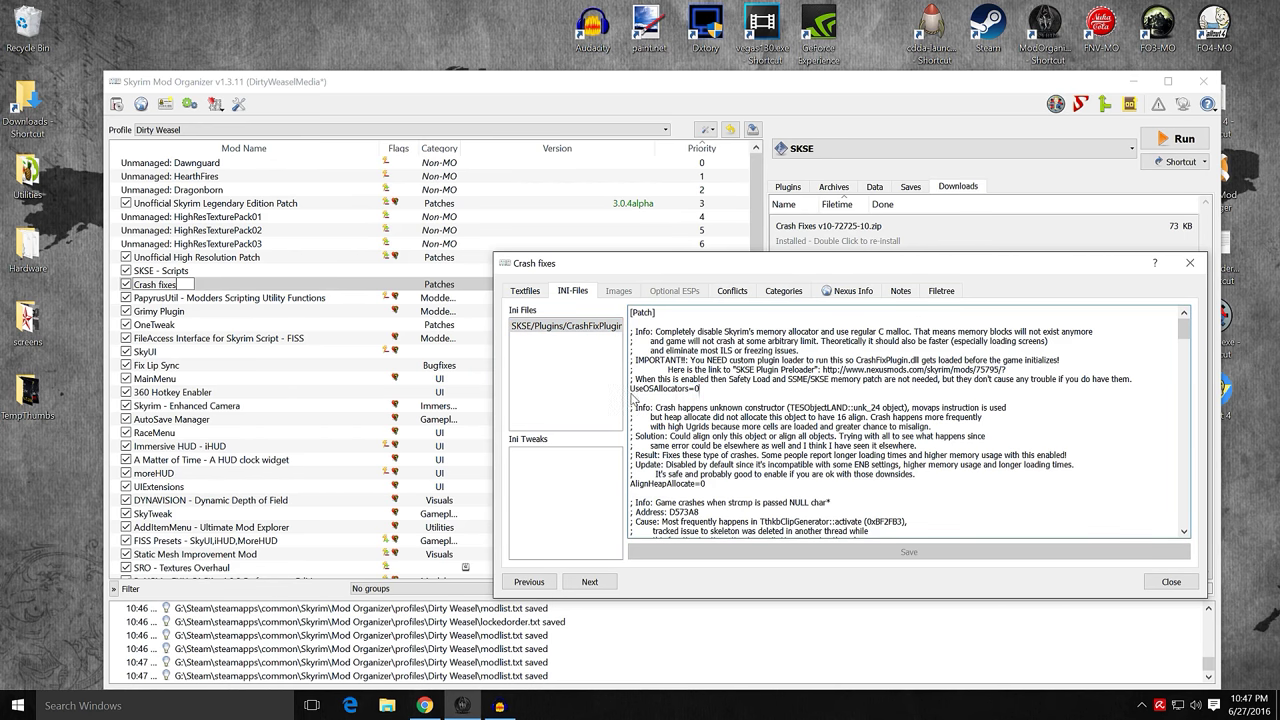
click(721, 395)
key(BackSpace)
text(1)
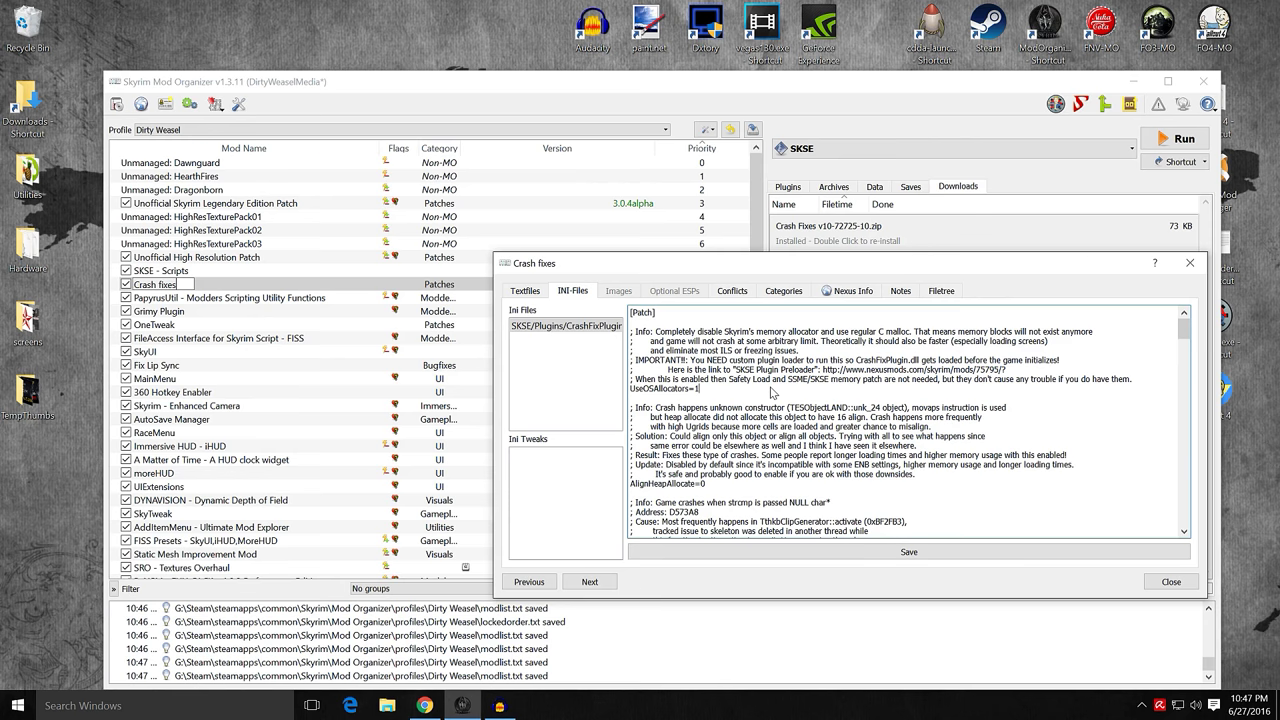
- Examine the AlignHeapAllocate, StrCmp and StrCmpNoTry settings and their notes in the CrashFixPlugin INI file
scroll(800, 385, down, 2)
scroll(811, 384, up, 1)
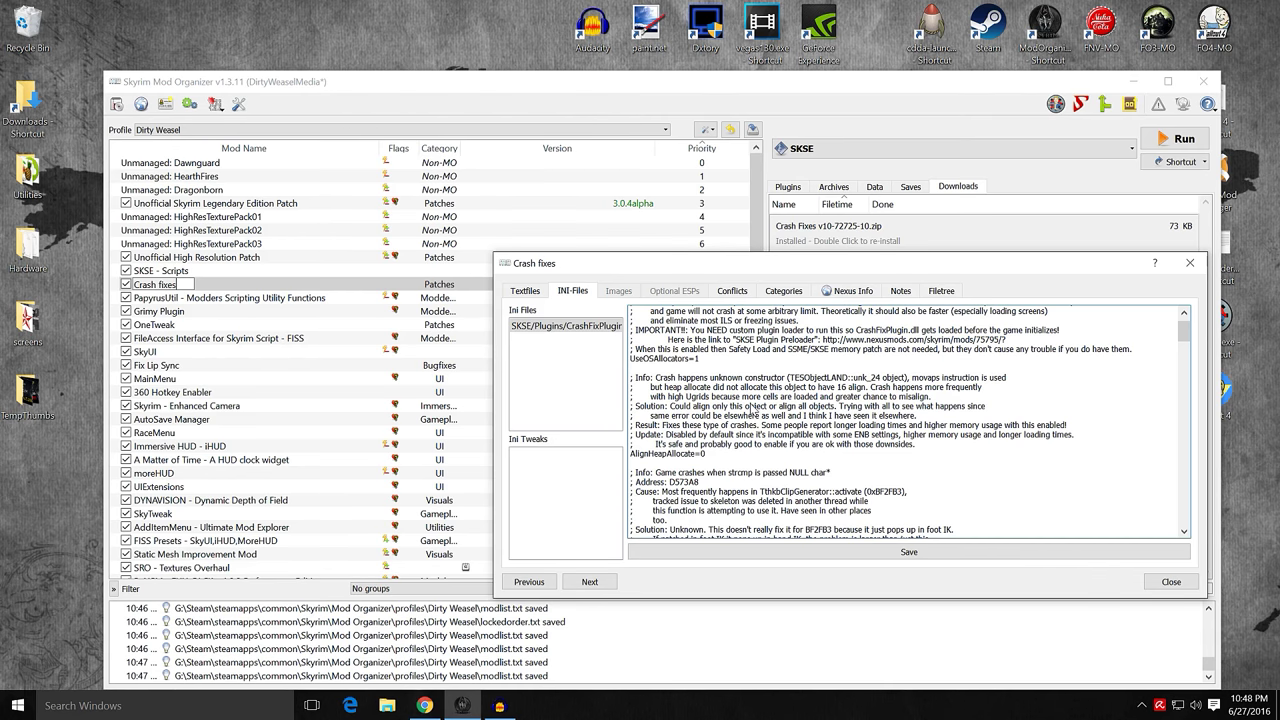
scroll(772, 412, down, 1)
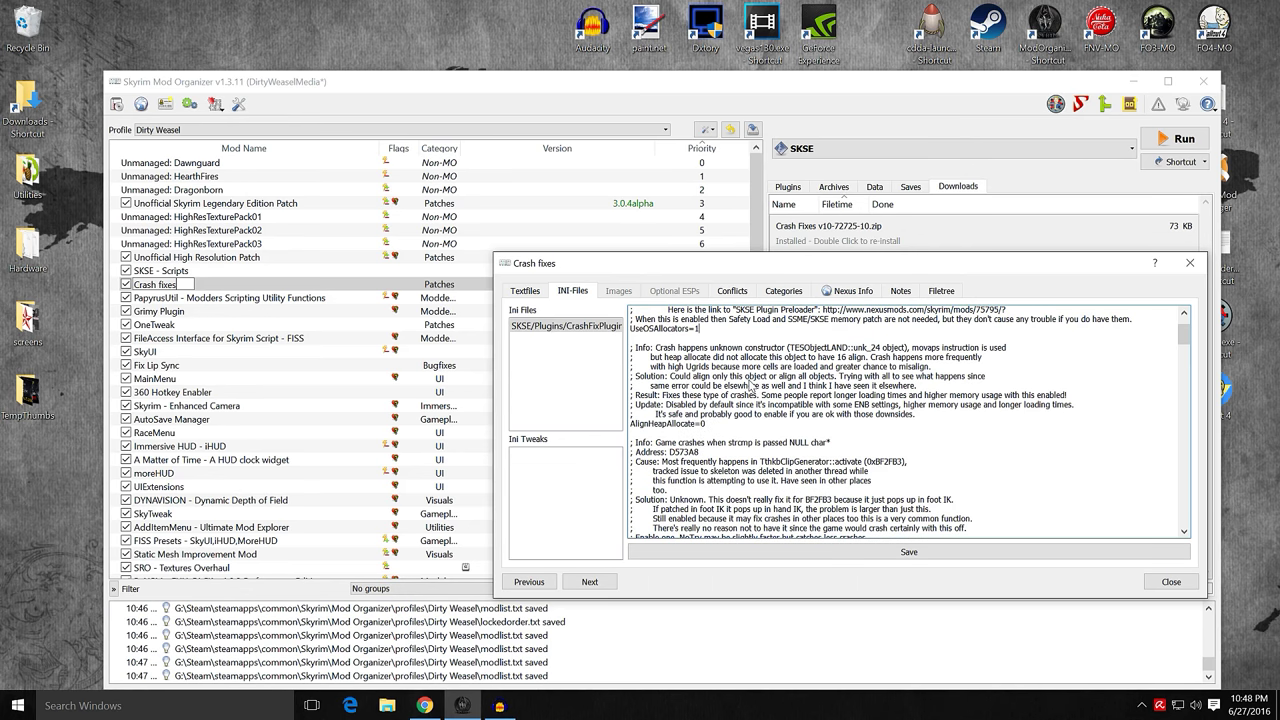
click(717, 426)
scroll(788, 385, down, 2)
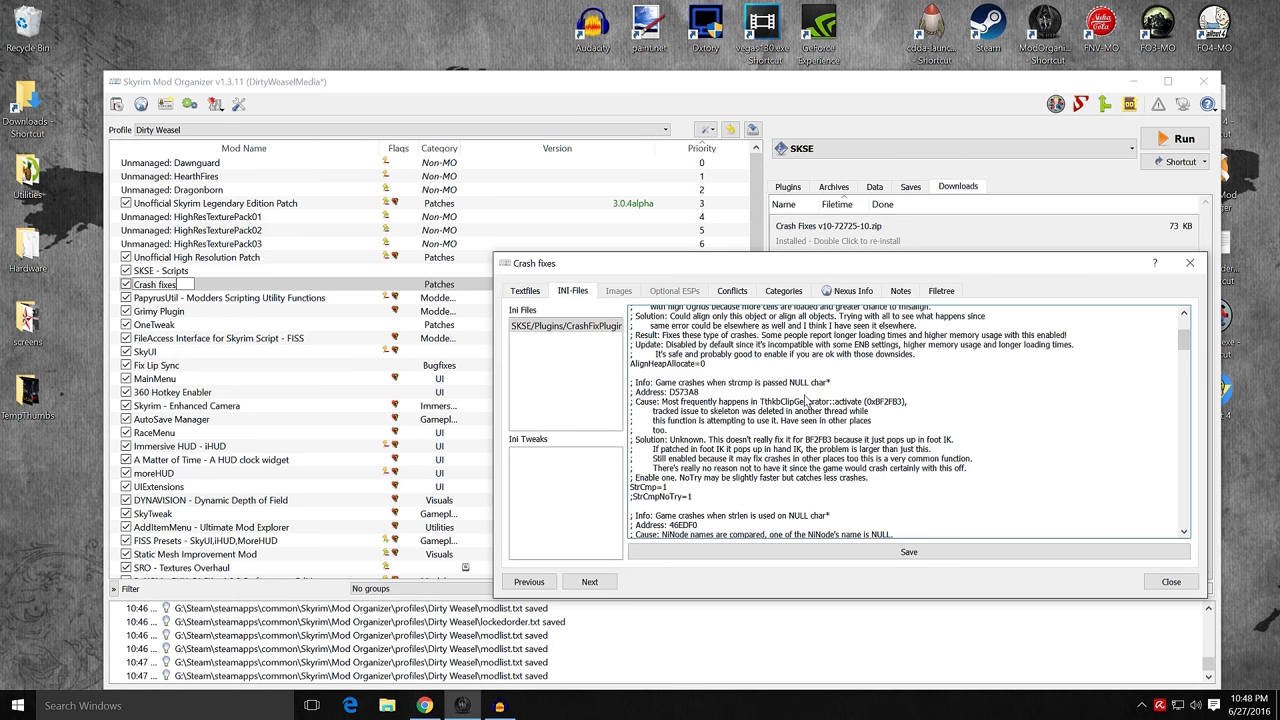
scroll(763, 424, down, 1)
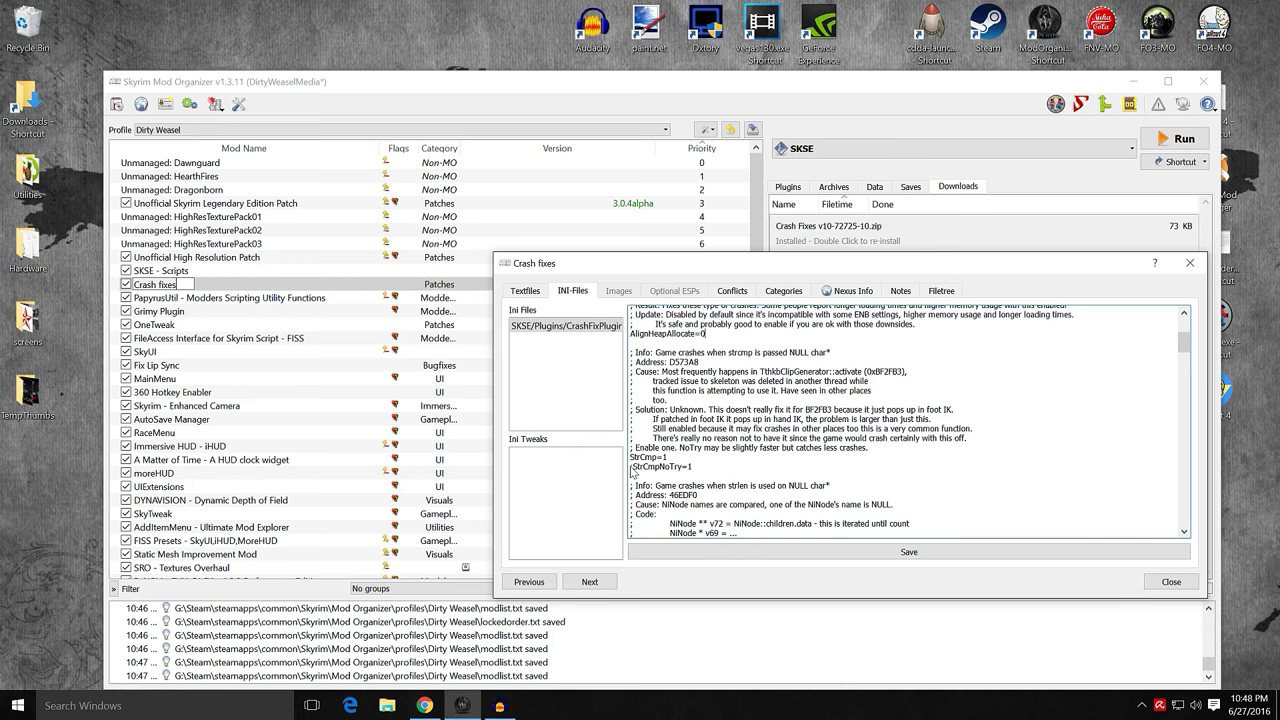
drag(668, 457, 629, 457)
click(680, 462)
- Examine the crash-fix settings and their notes from StrLen through SaveRenderCrash in the CrashFixPlugin INI file
scroll(772, 442, down, 4)
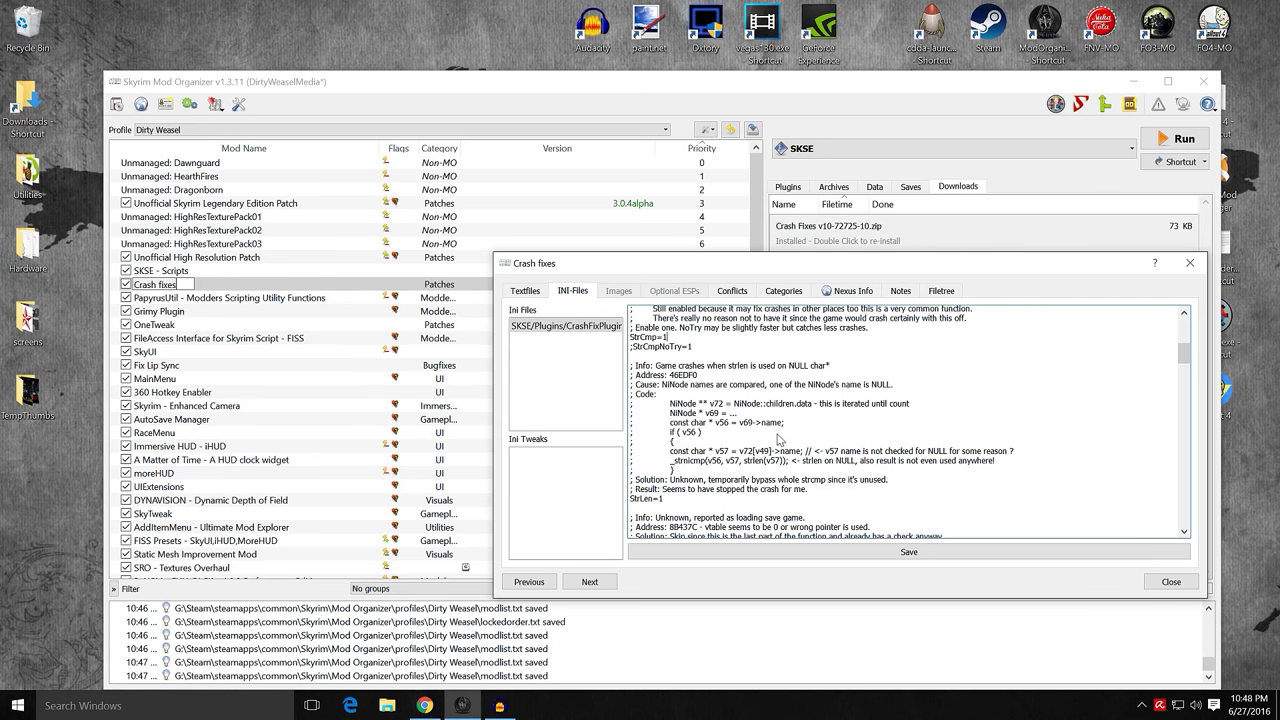
scroll(778, 440, down, 5)
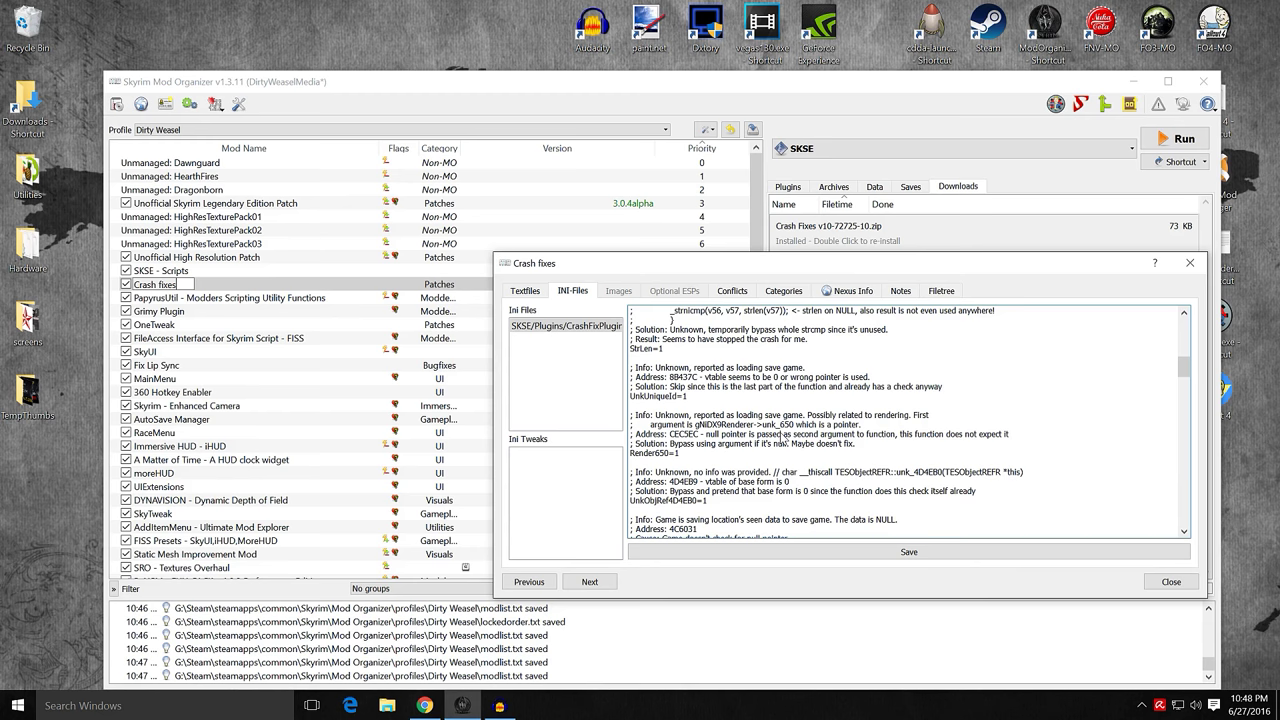
scroll(783, 440, down, 9)
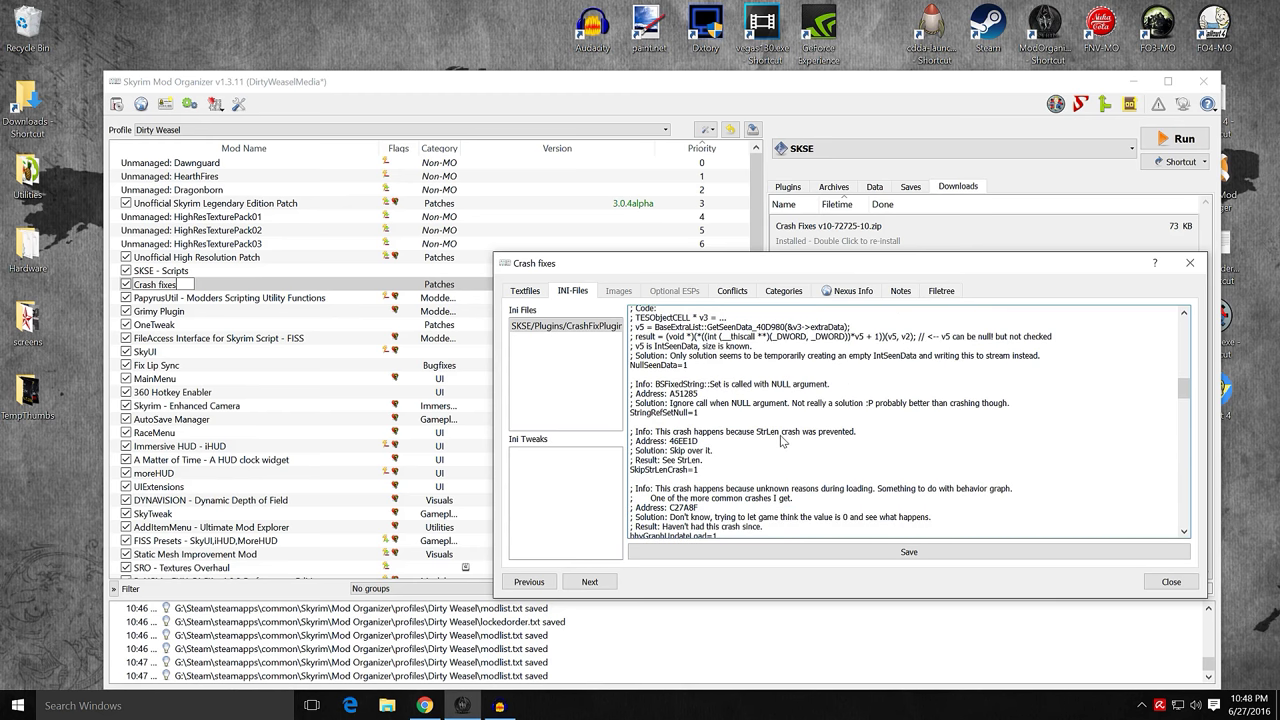
scroll(783, 441, down, 8)
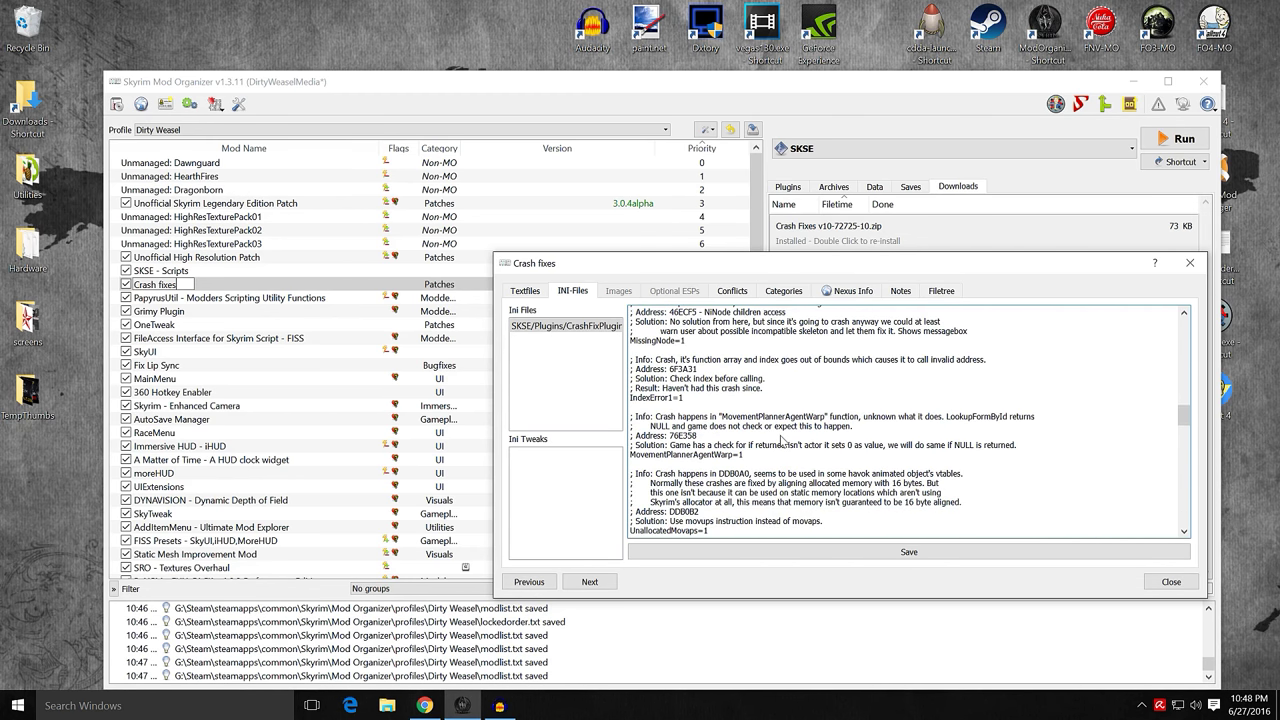
scroll(781, 440, down, 3)
scroll(783, 441, down, 6)
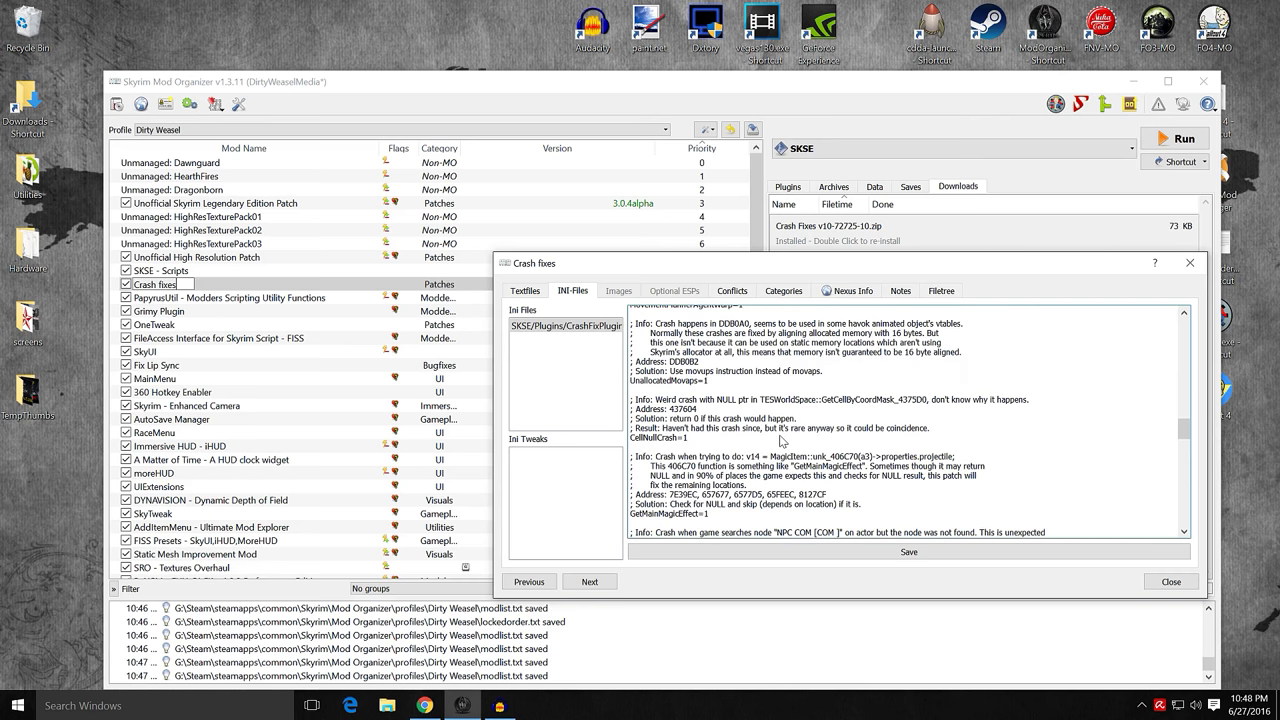
scroll(783, 441, down, 3)
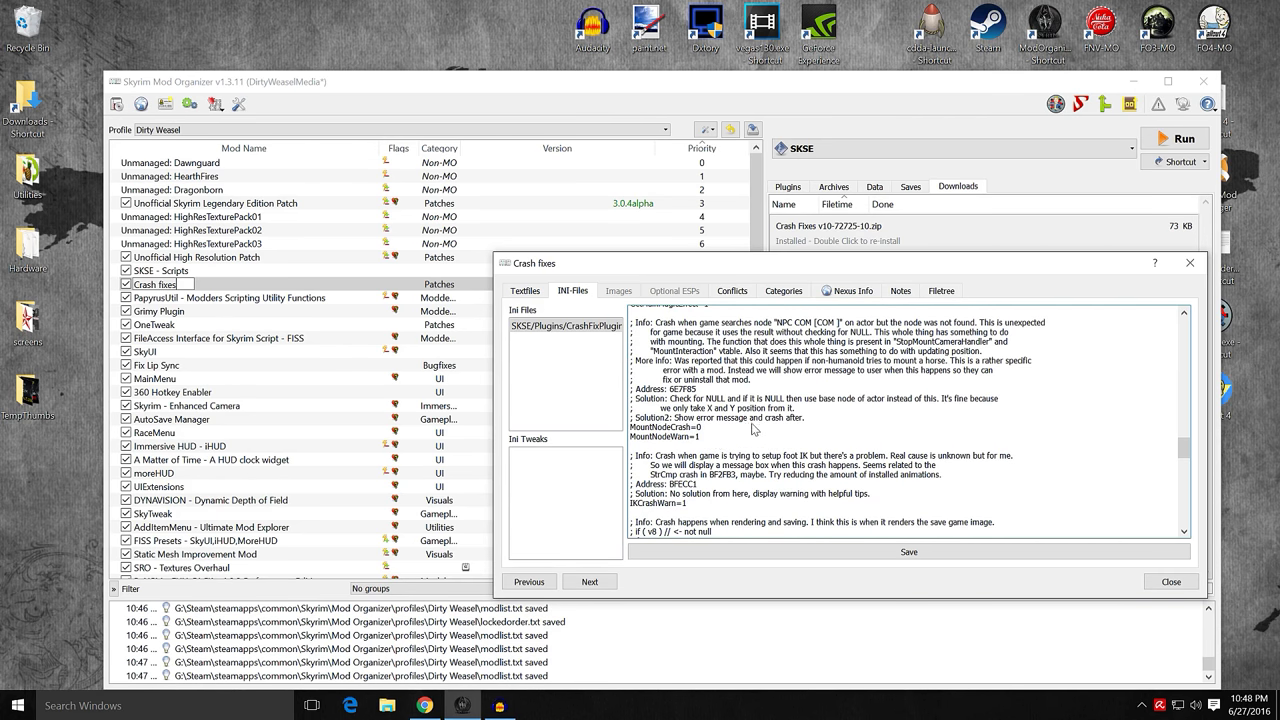
scroll(790, 408, down, 3)
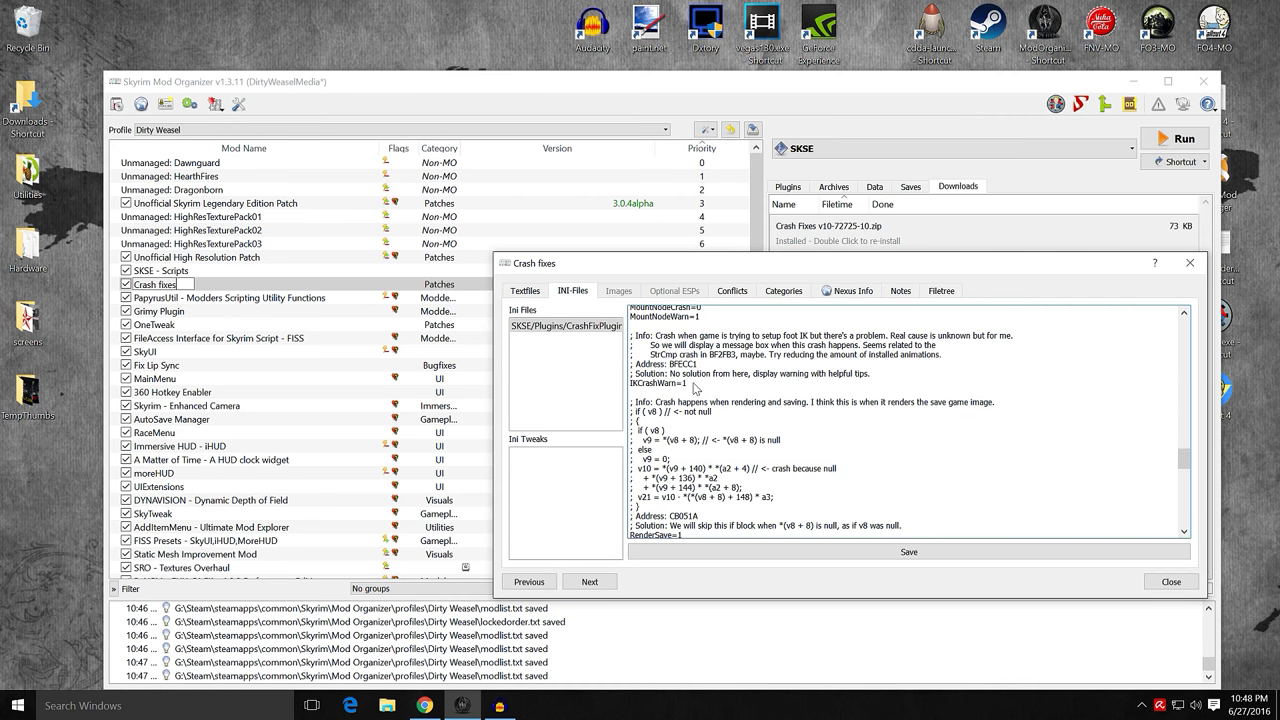
scroll(784, 398, down, 6)
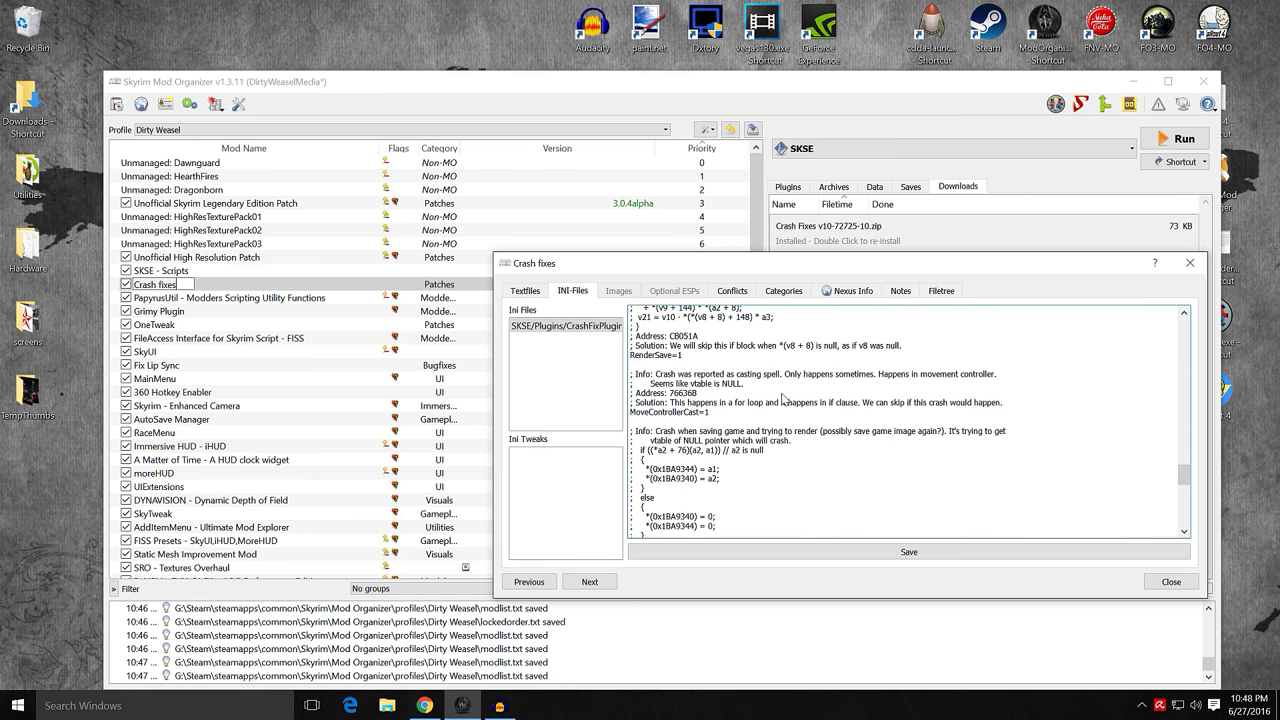
scroll(783, 399, down, 1)
scroll(800, 391, down, 3)
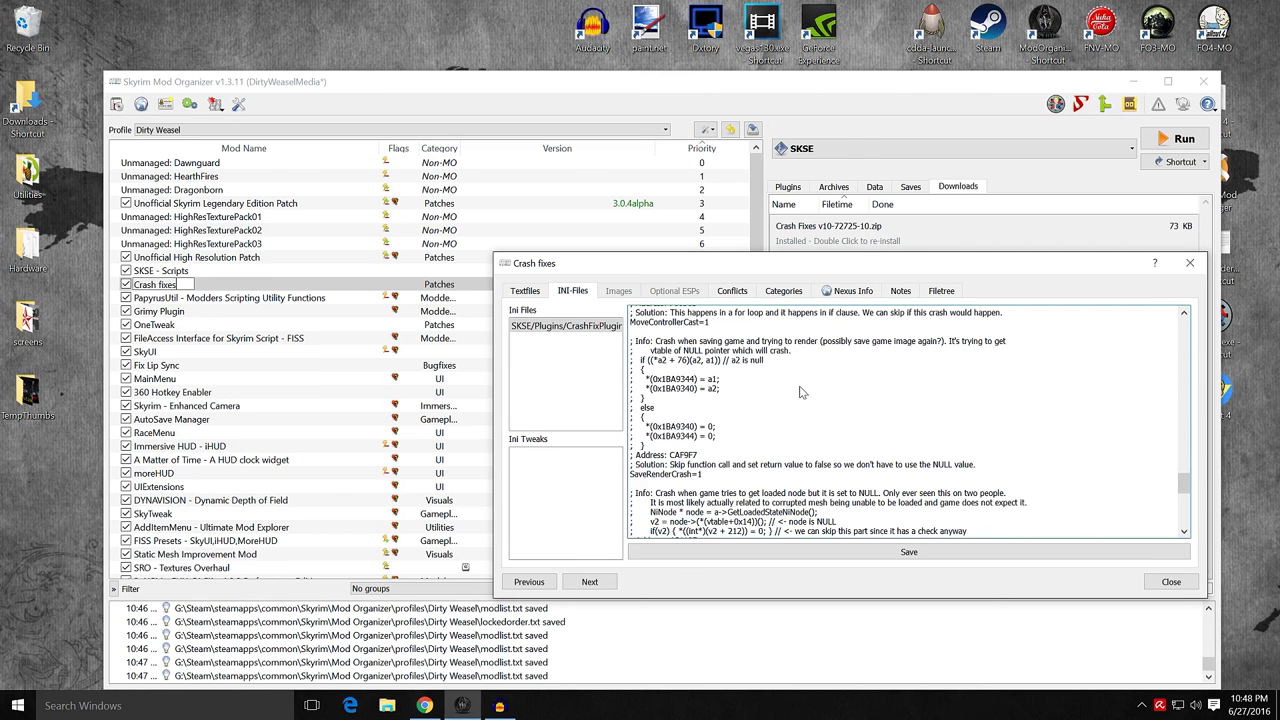
- Read the remaining CrashFixPlugin INI settings, from NullLoadedNodeIgnore to OverwriteArrayAllocator
scroll(798, 392, down, 3)
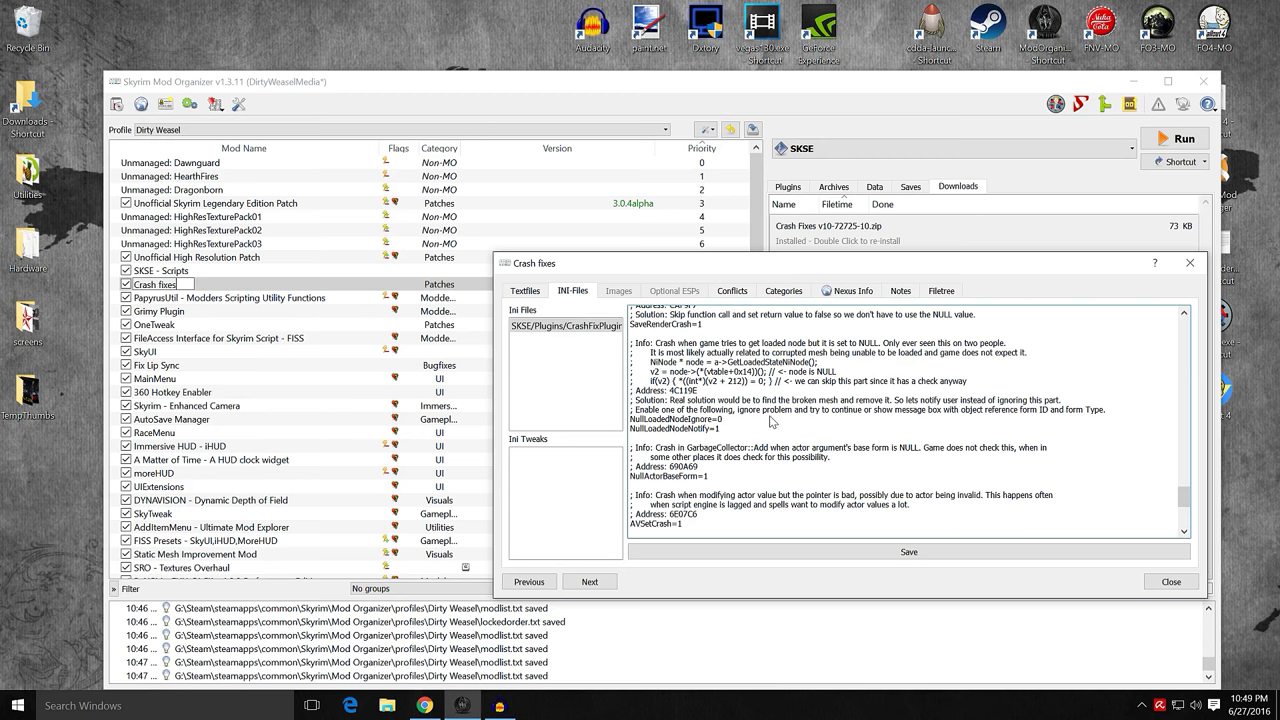
scroll(774, 420, down, 1)
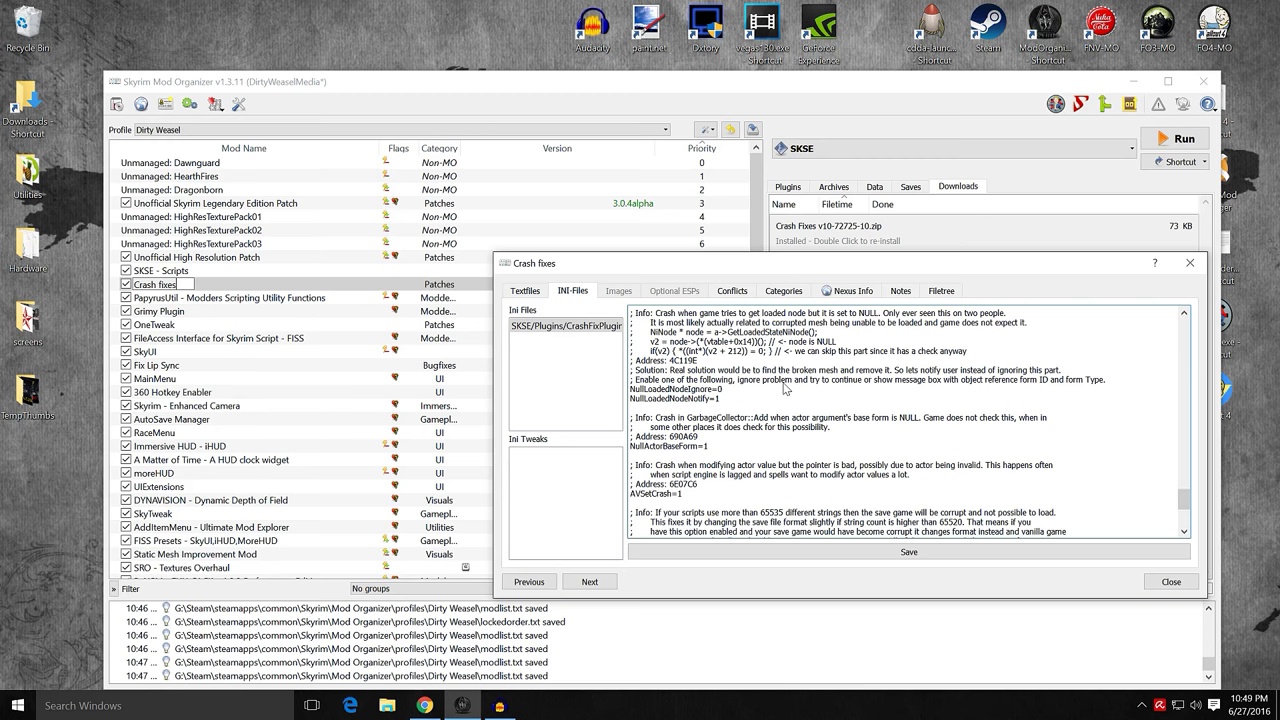
scroll(785, 389, down, 2)
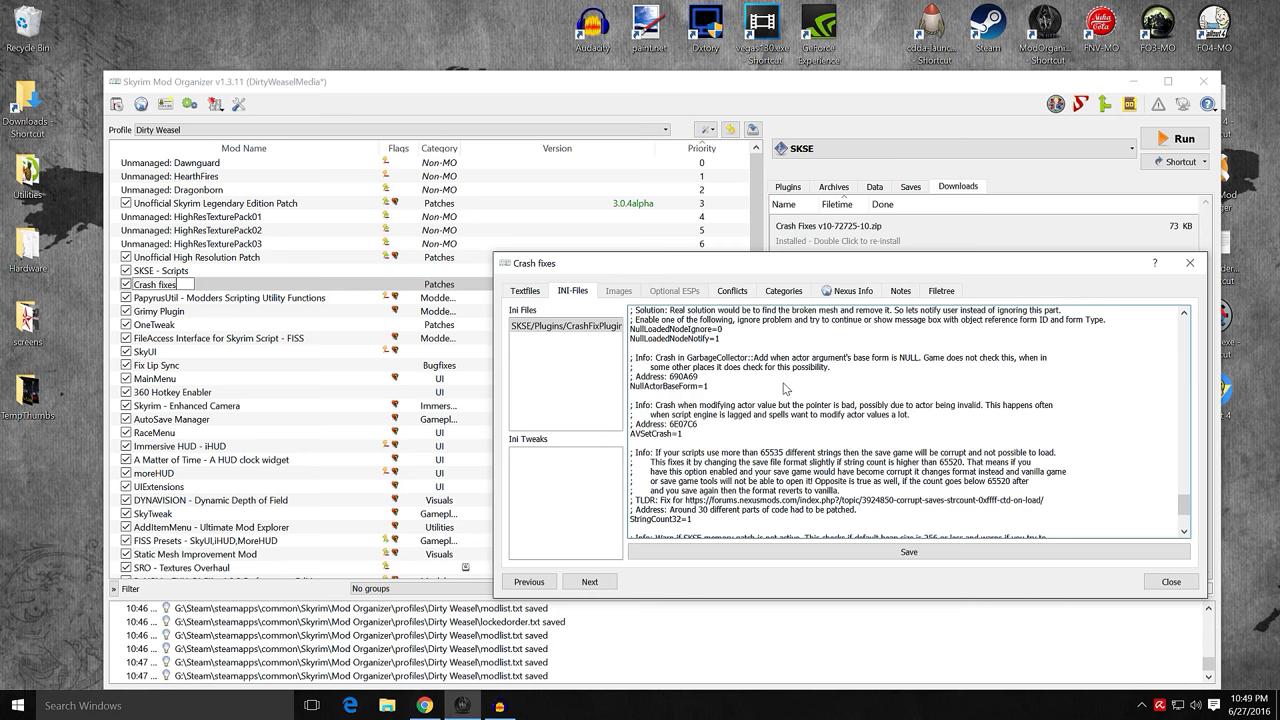
scroll(785, 389, down, 1)
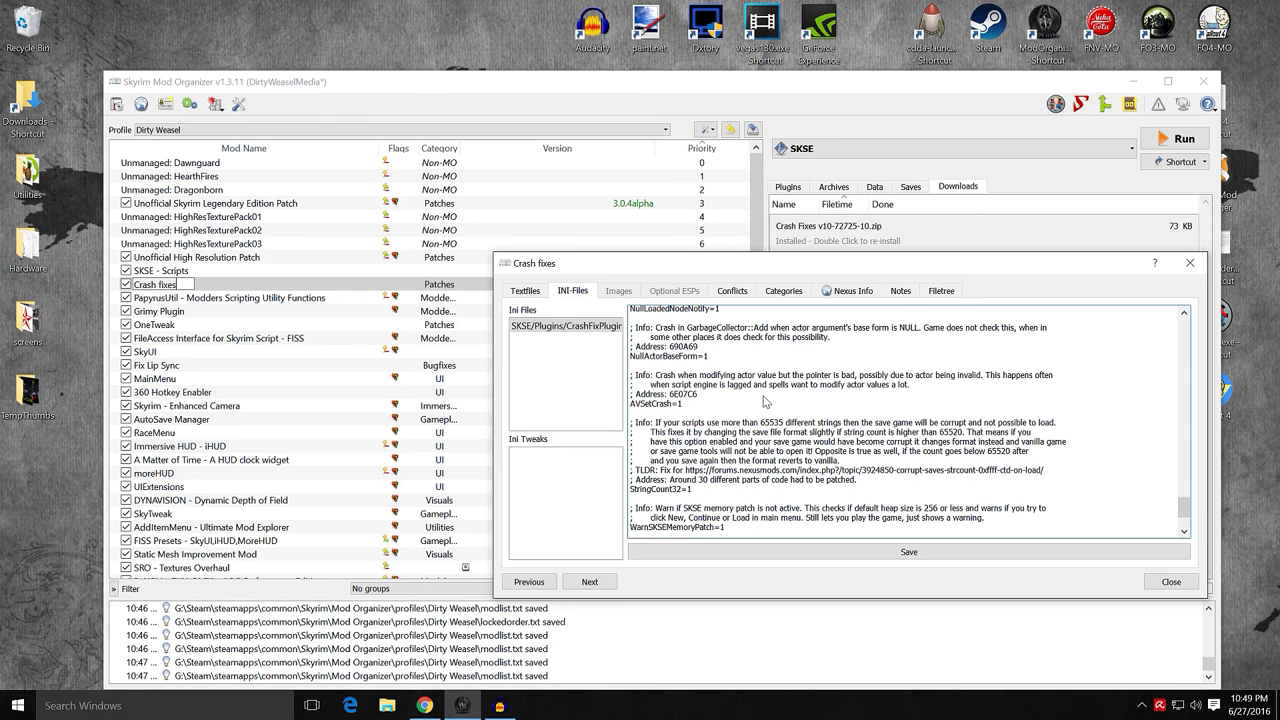
scroll(766, 404, down, 2)
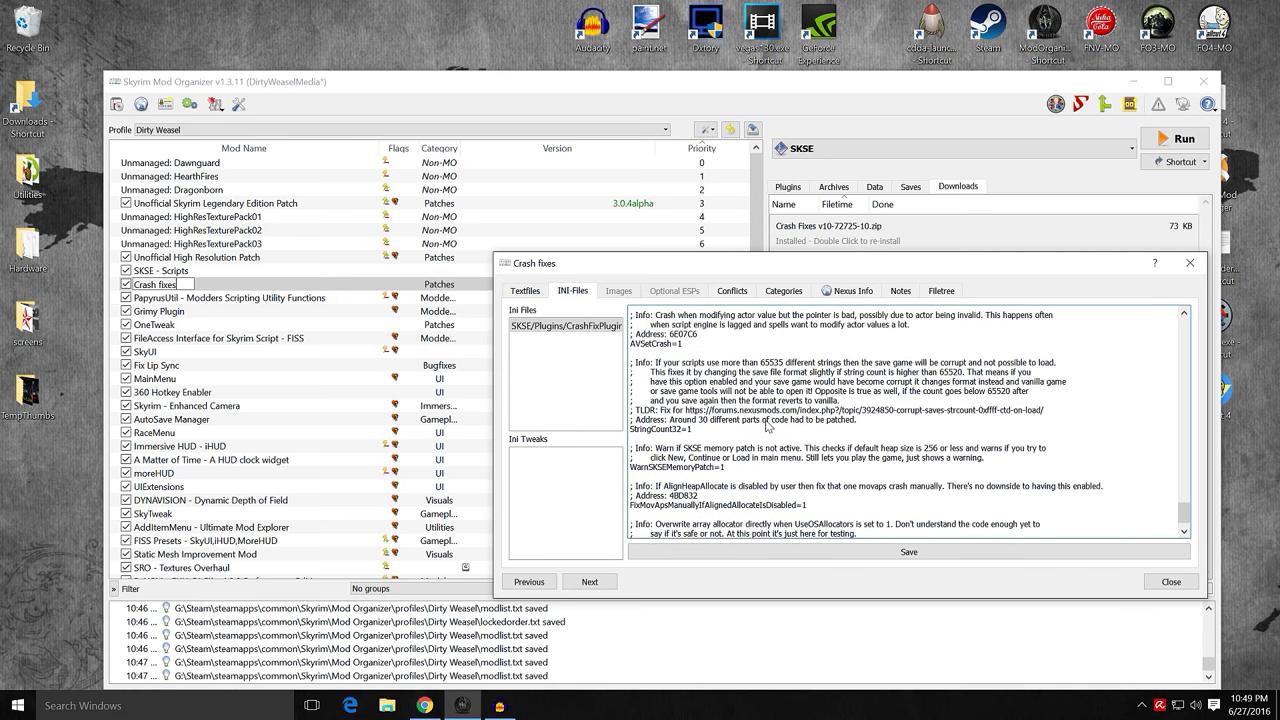
scroll(781, 427, down, 1)
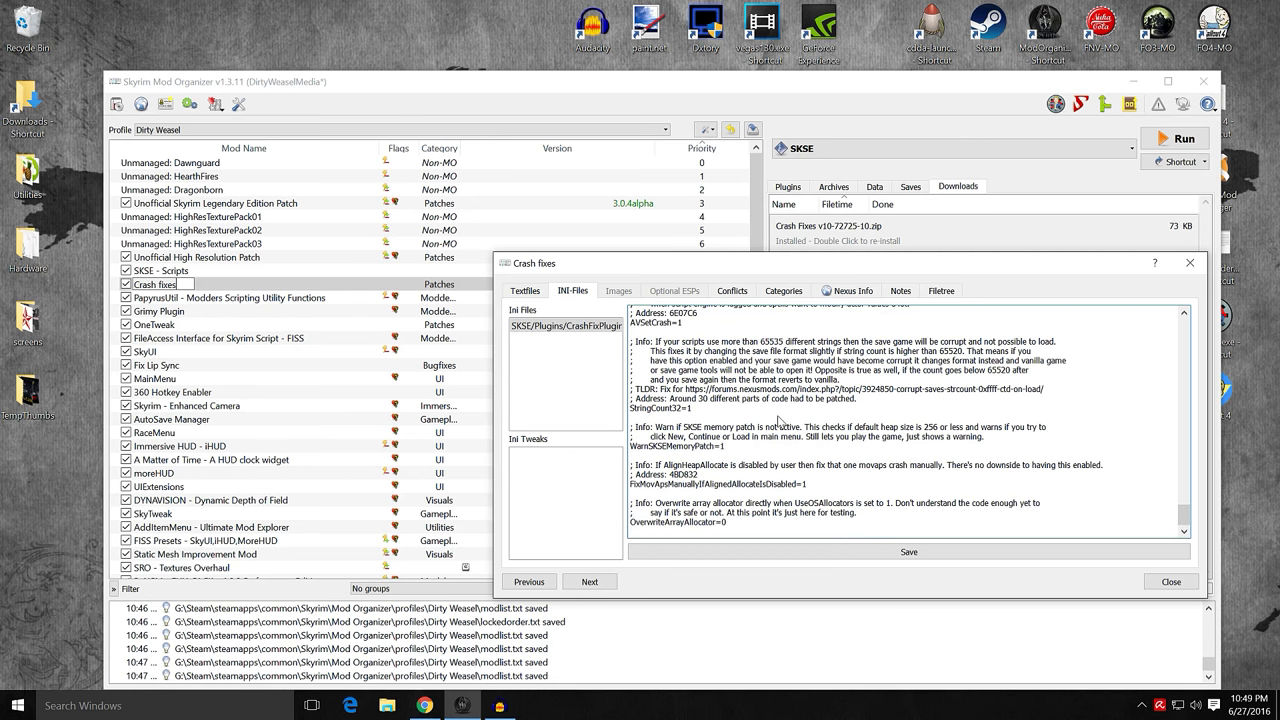
- Set MovementPlannerAgentWarp to 0 in the CrashFixPlugin INI file
scroll(780, 423, up, 10)
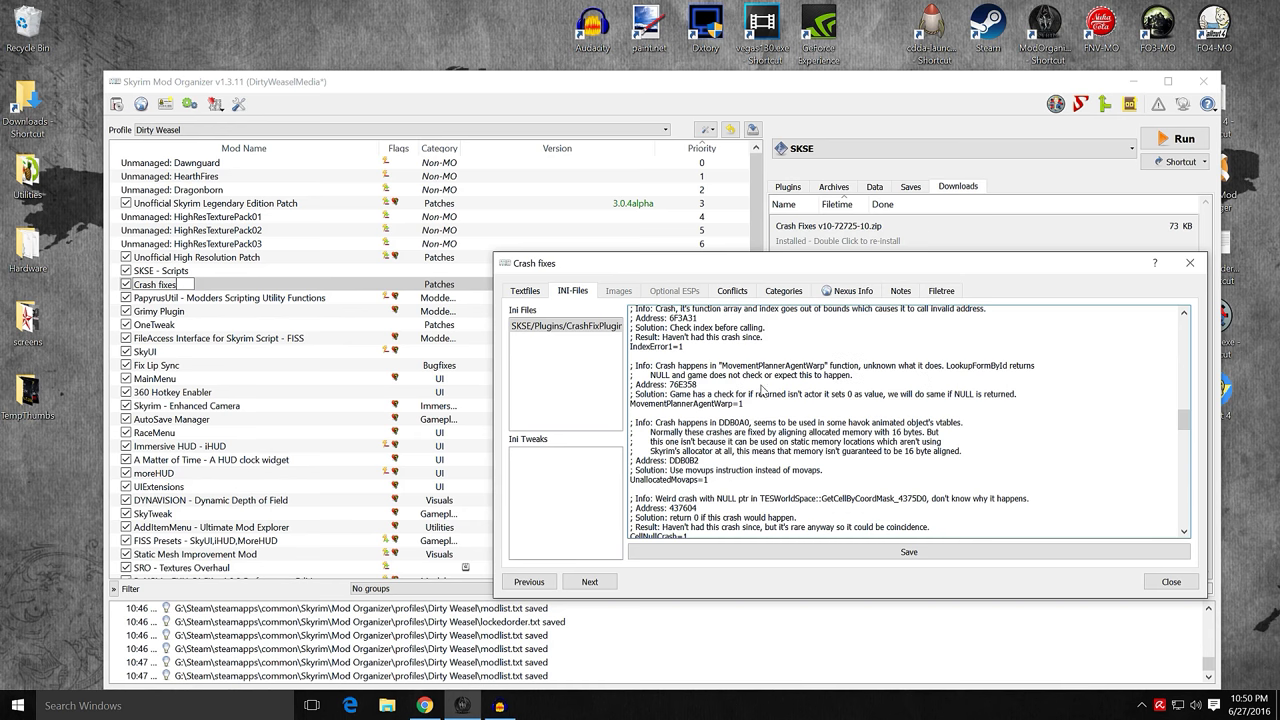
click(757, 408)
scroll(802, 414, up, 2)
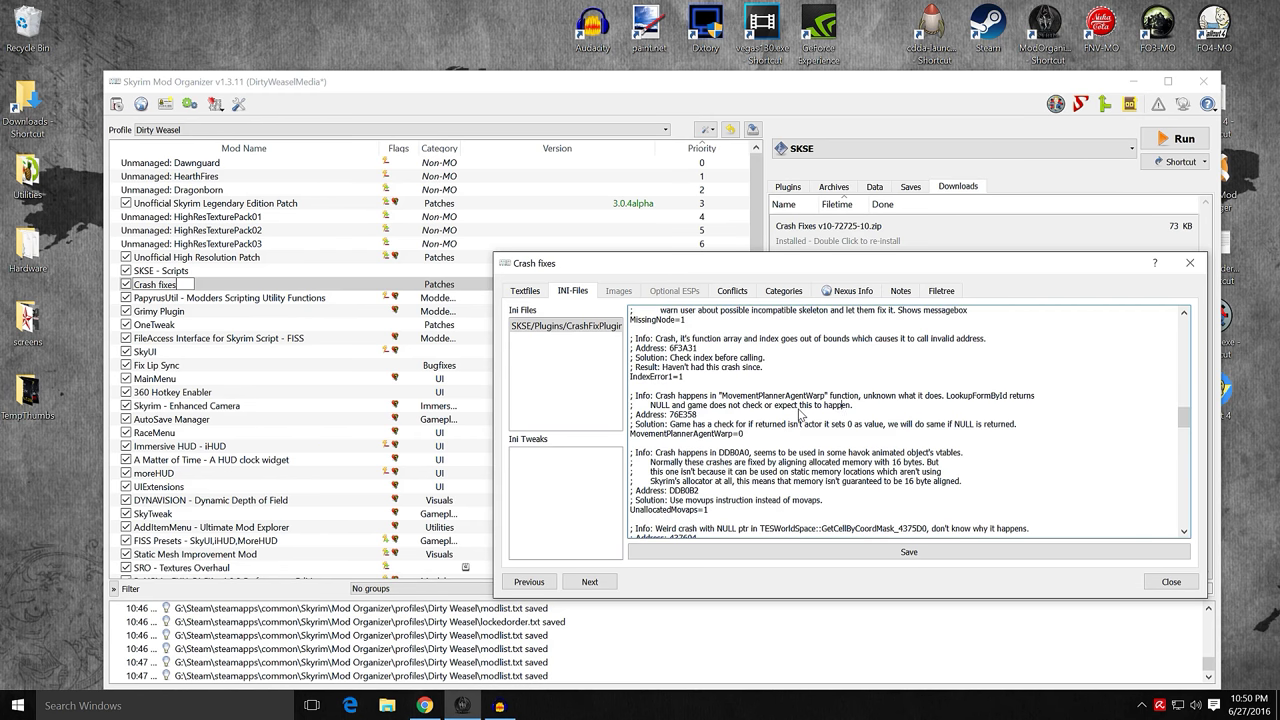
- Recheck the earlier settings up to UseOSAllocators, save the CrashFixPlugin INI file and close the Crash fixes information
scroll(808, 398, up, 2)
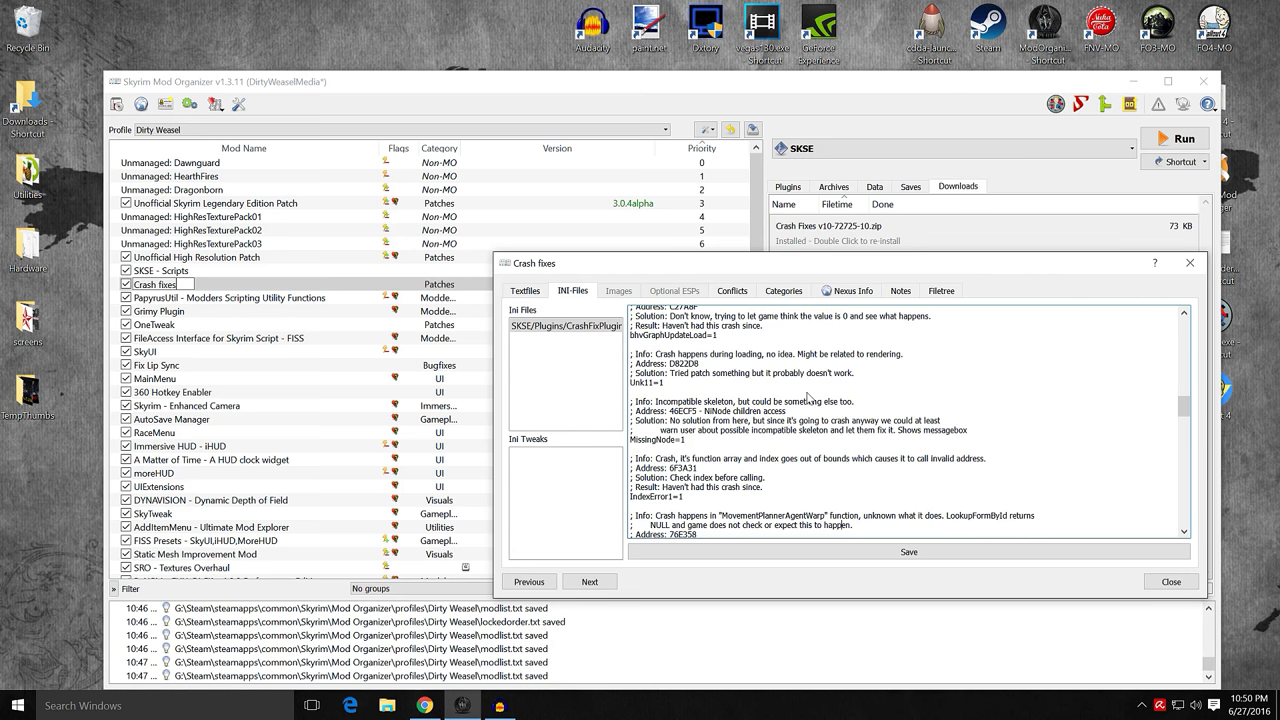
scroll(810, 398, up, 2)
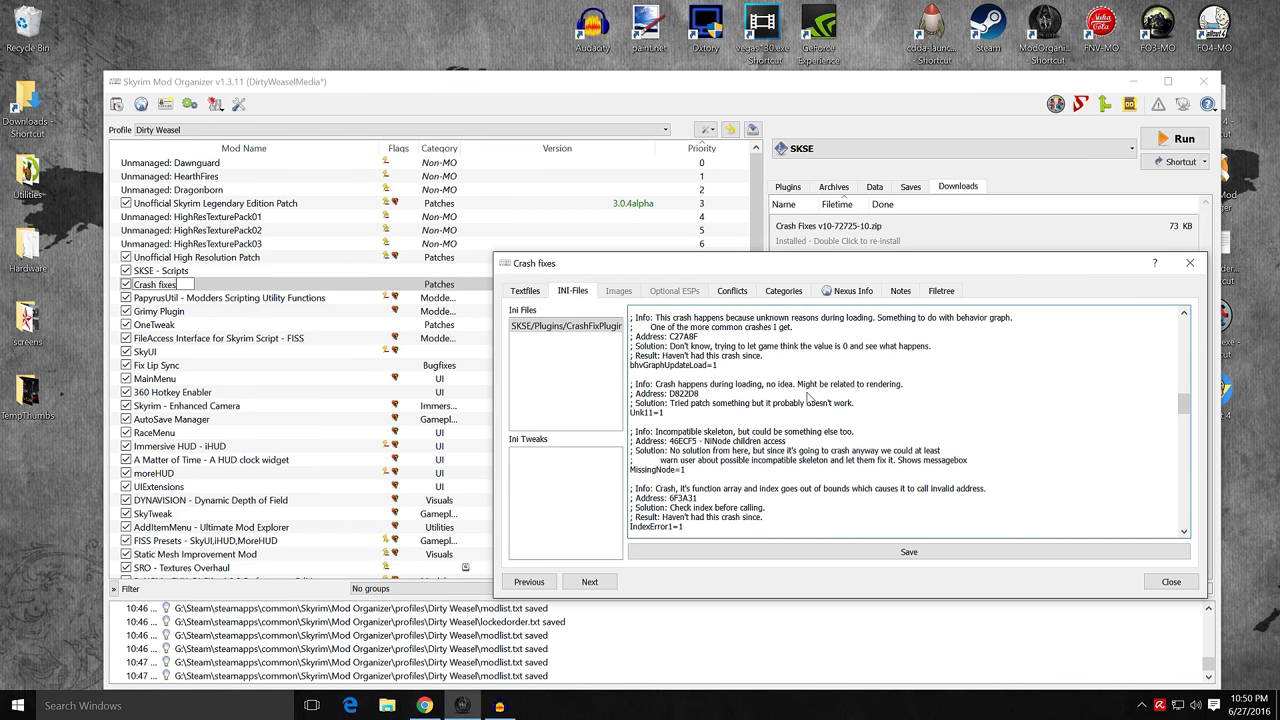
scroll(808, 398, up, 2)
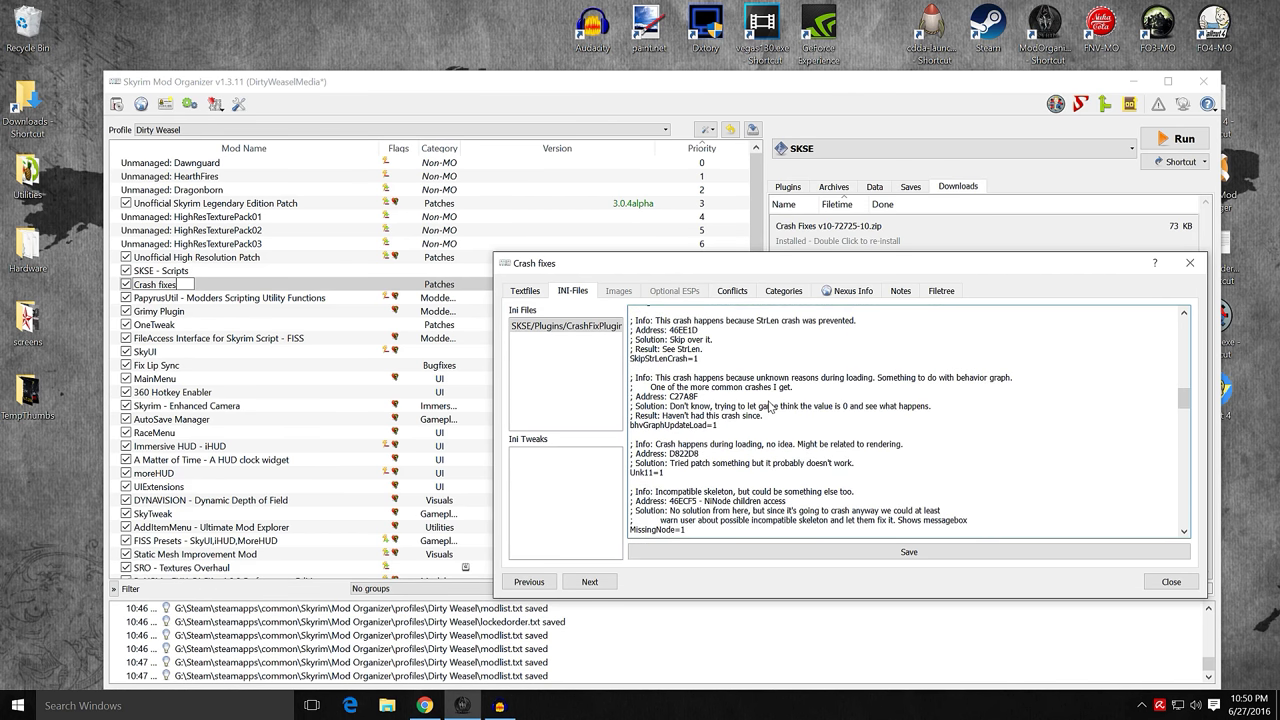
scroll(770, 420, down, 3)
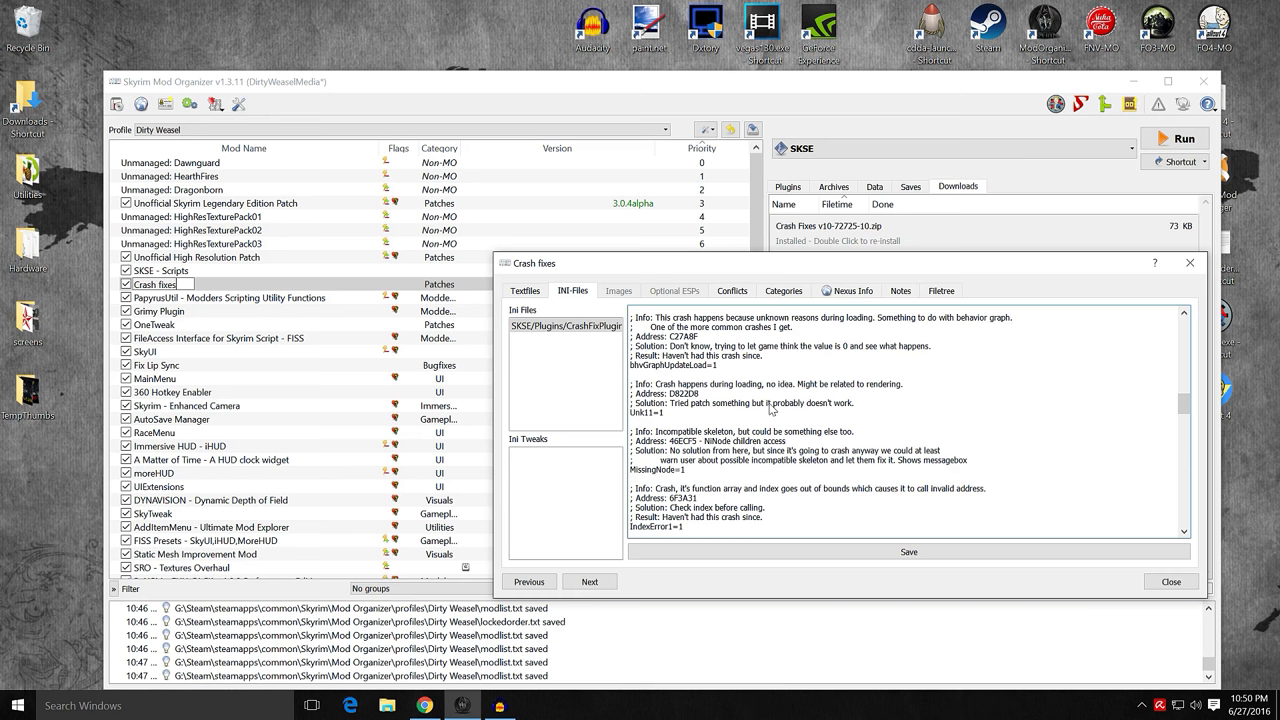
scroll(808, 424, up, 5)
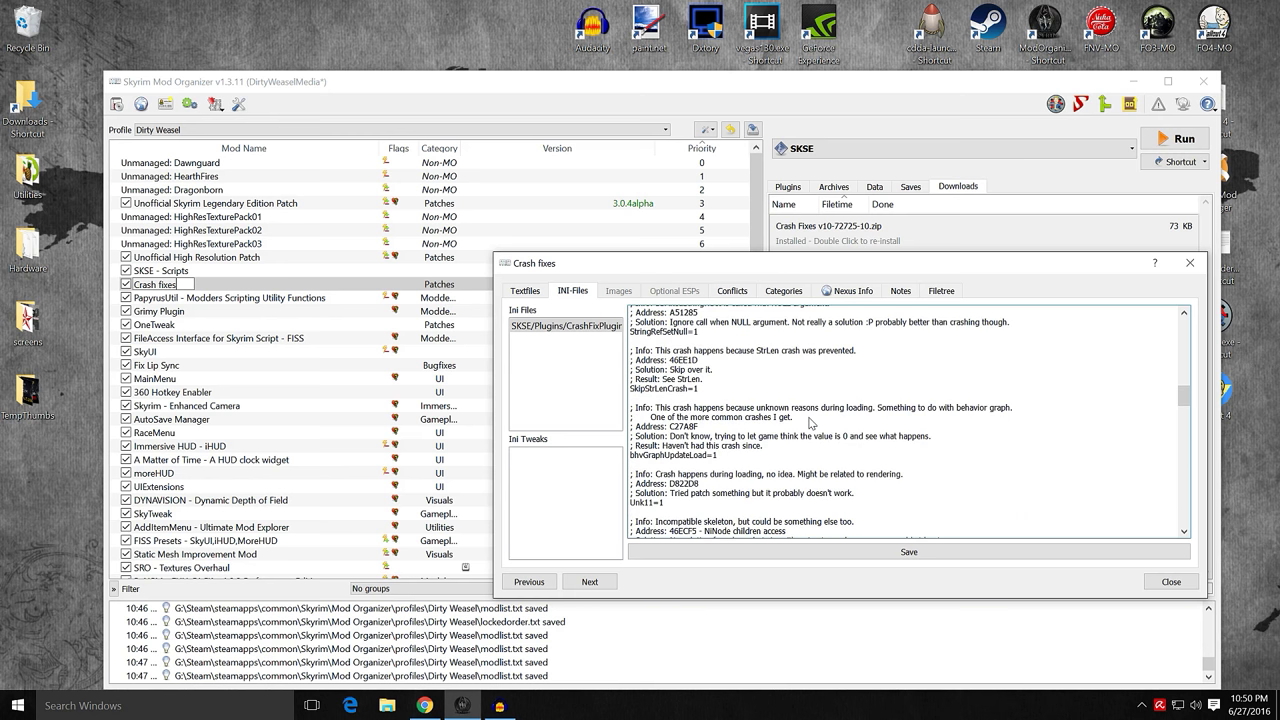
scroll(808, 422, up, 6)
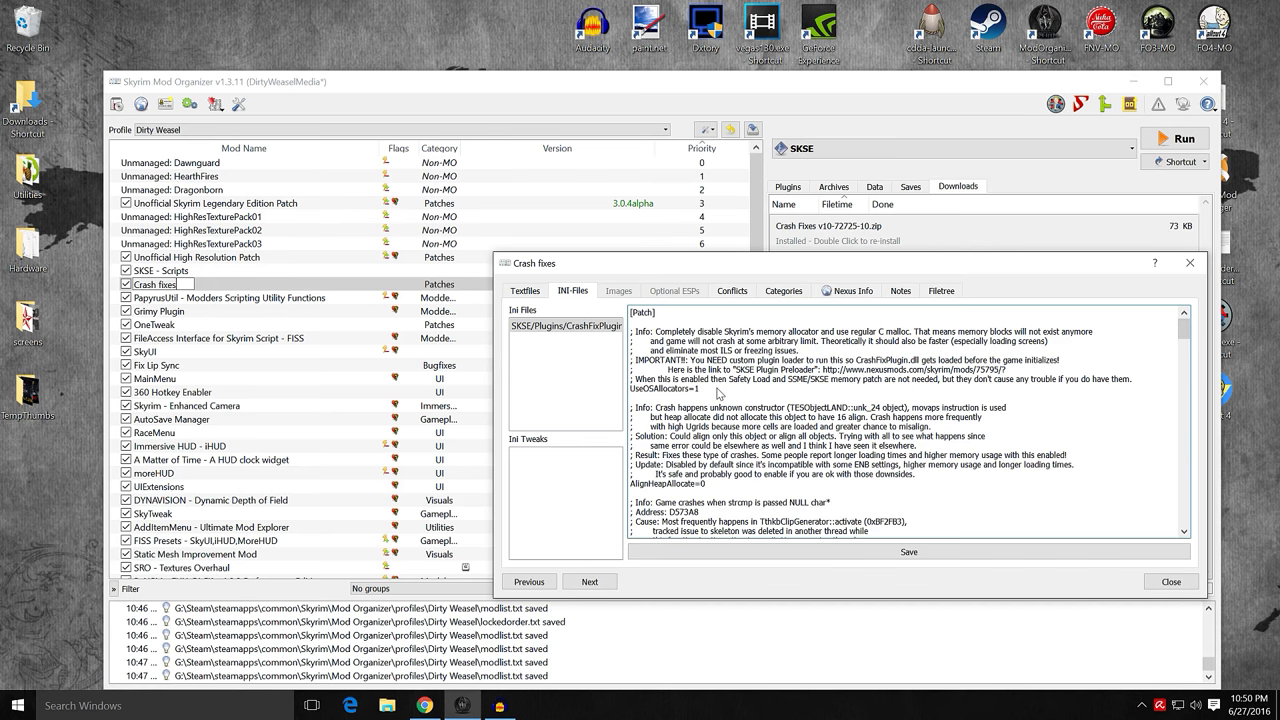
click(840, 553)
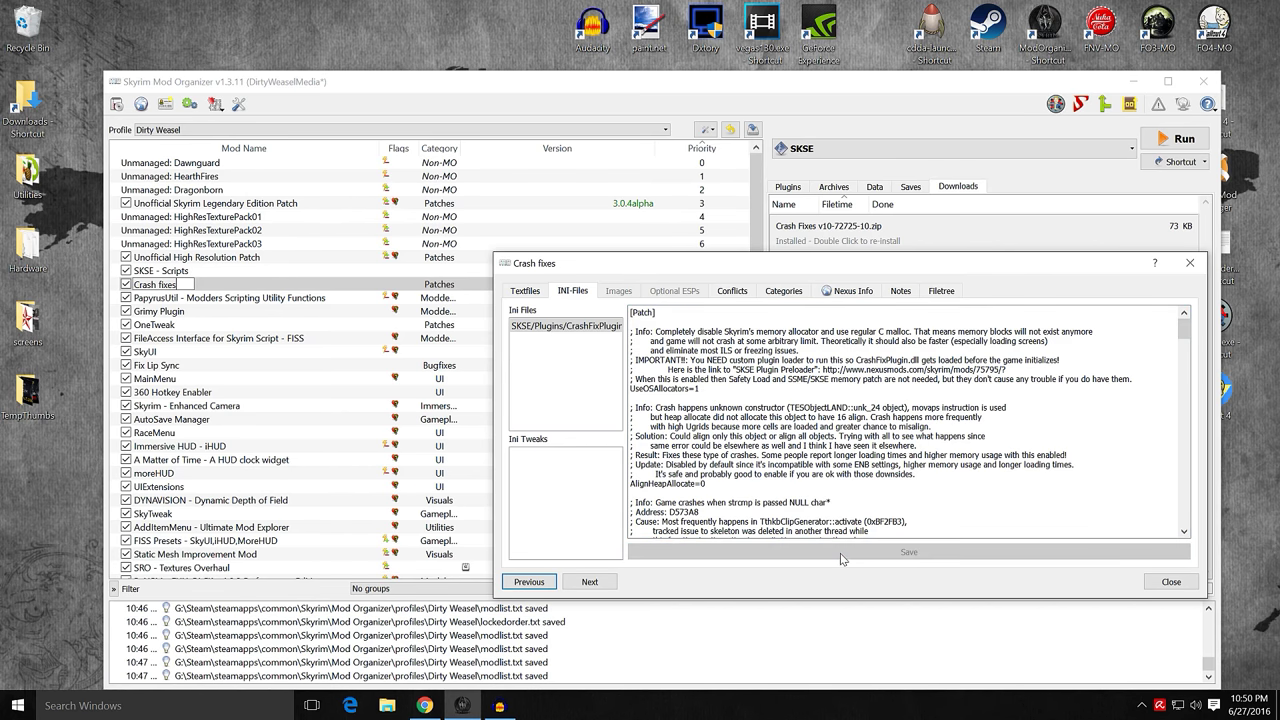
click(1147, 587)
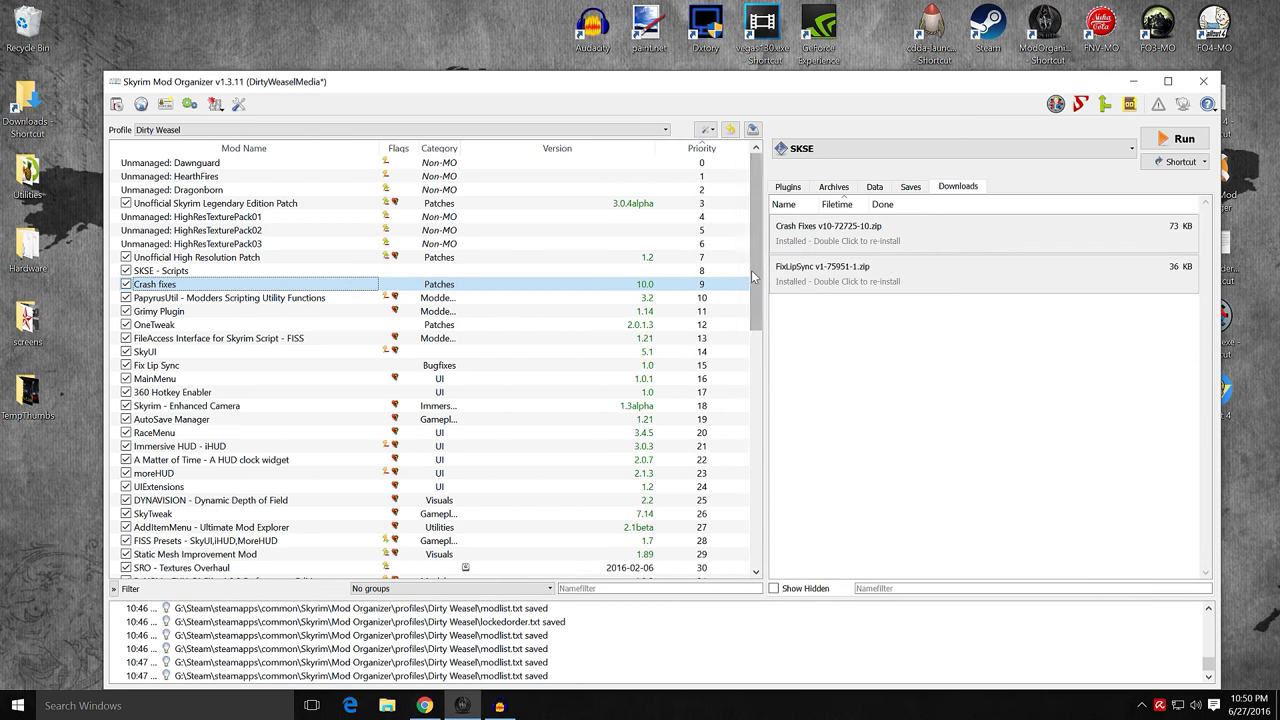
- Open skse.ini in the SKSE - Scripts mod's information to read its memory, display and general settings
mouse_move(753, 277)
mouse_down()
mouse_move(766, 346)
mouse_move(755, 277)
mouse_up()
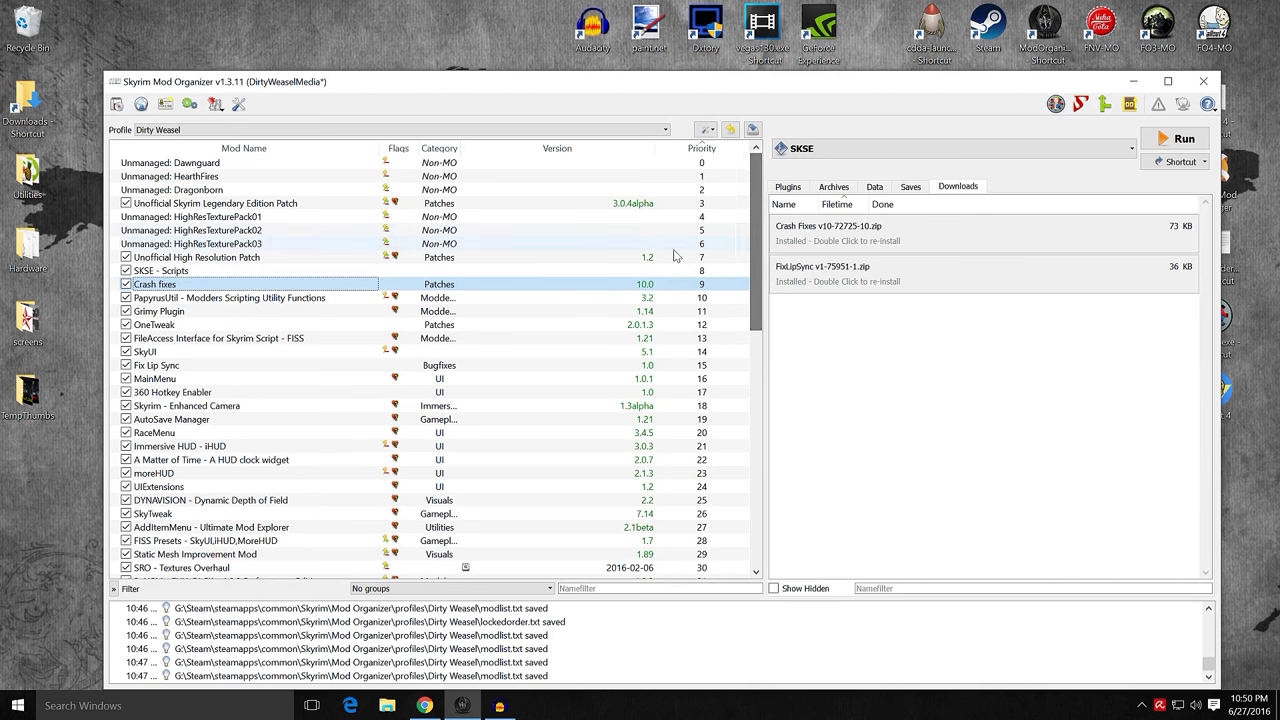
double_click(263, 271)
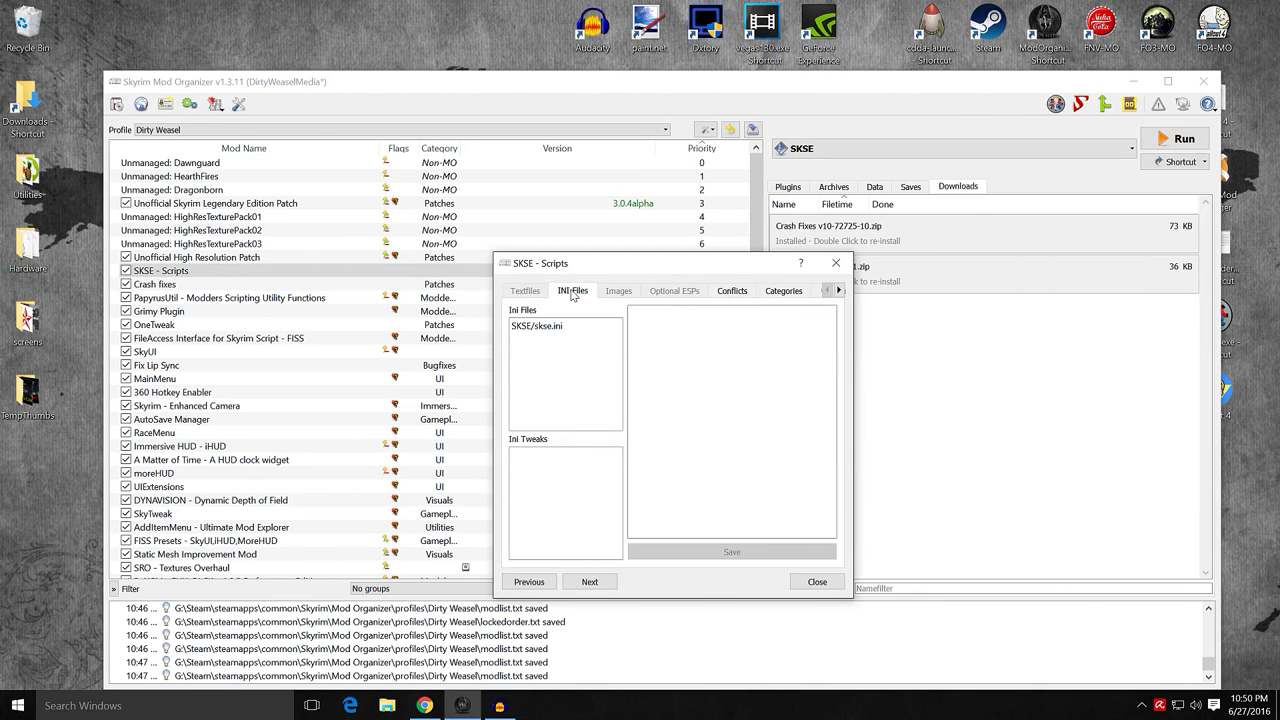
click(560, 326)
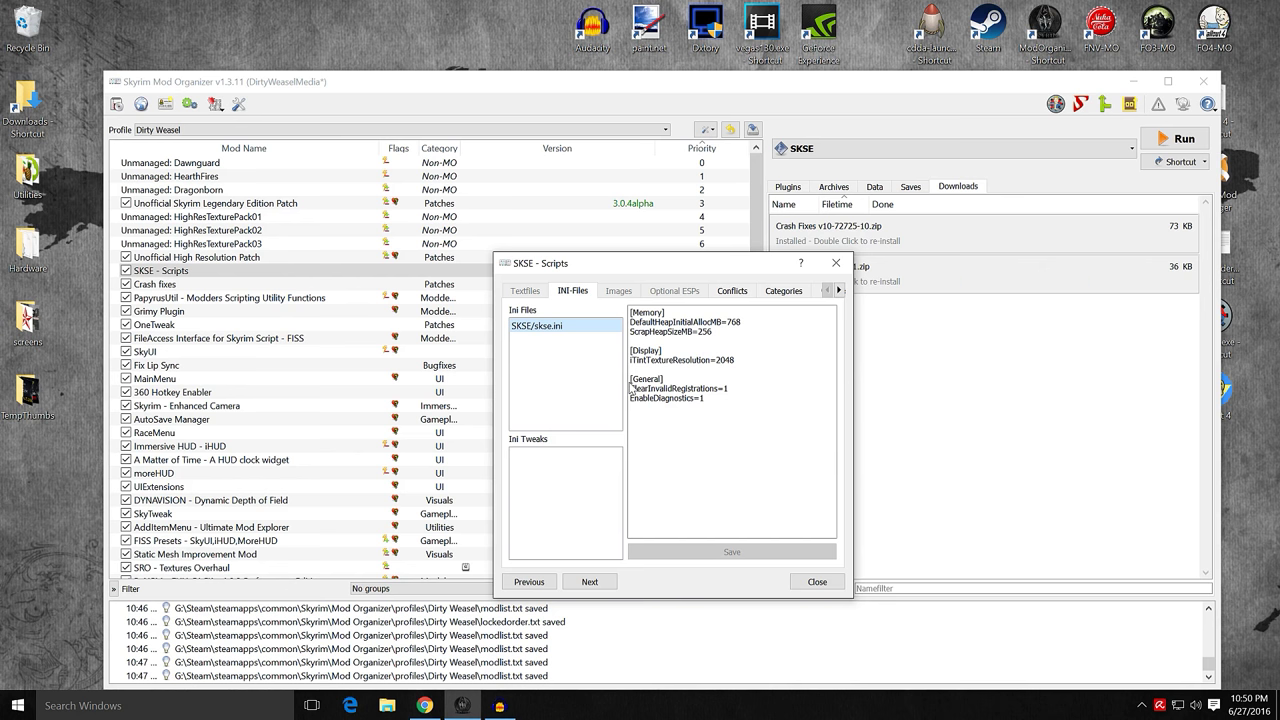
- Close the SKSE - Scripts information and minimize Mod Organizer to reveal the desktop
click(829, 590)
drag(756, 303, 740, 254)
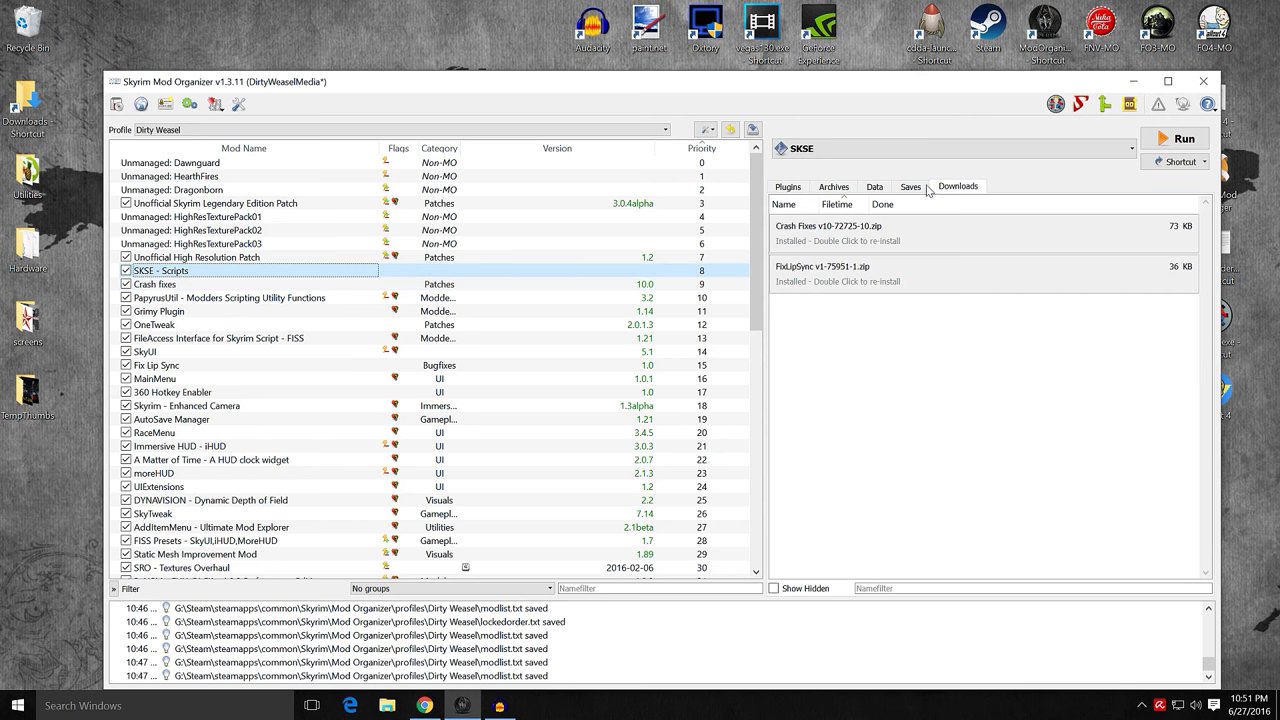
click(1133, 81)
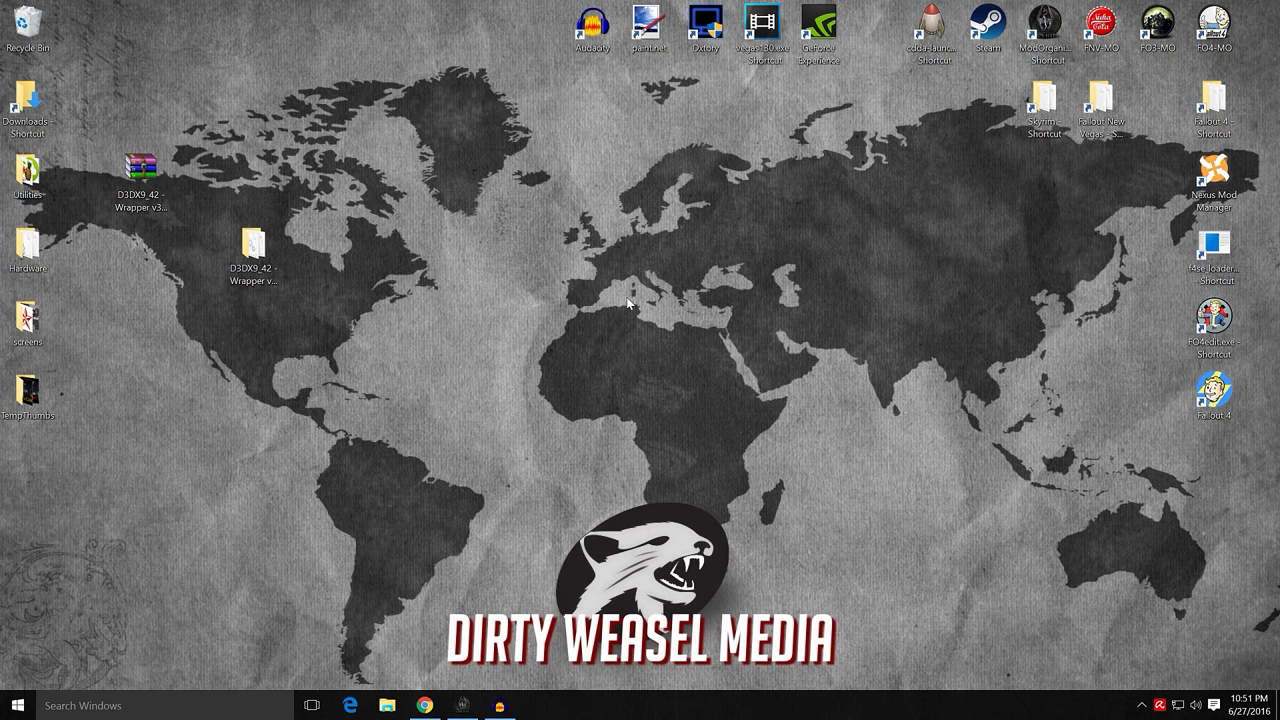